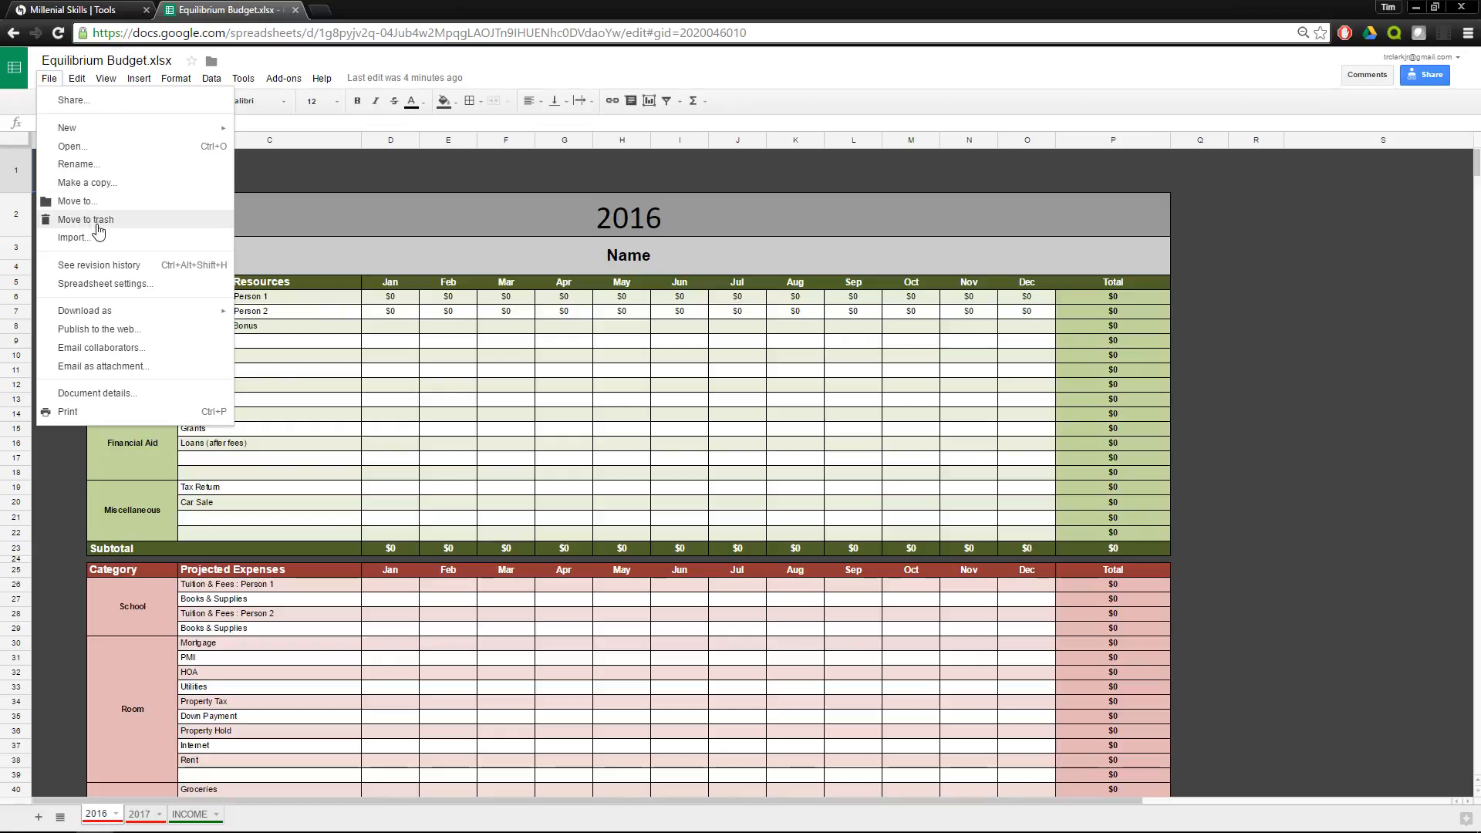
Make a copy of Equilibrium Budget.xlsx in the Tools folder under the suggested name and slightly widen column A in the copy.
{"action": "left_click", "coordinate": [115, 182]}
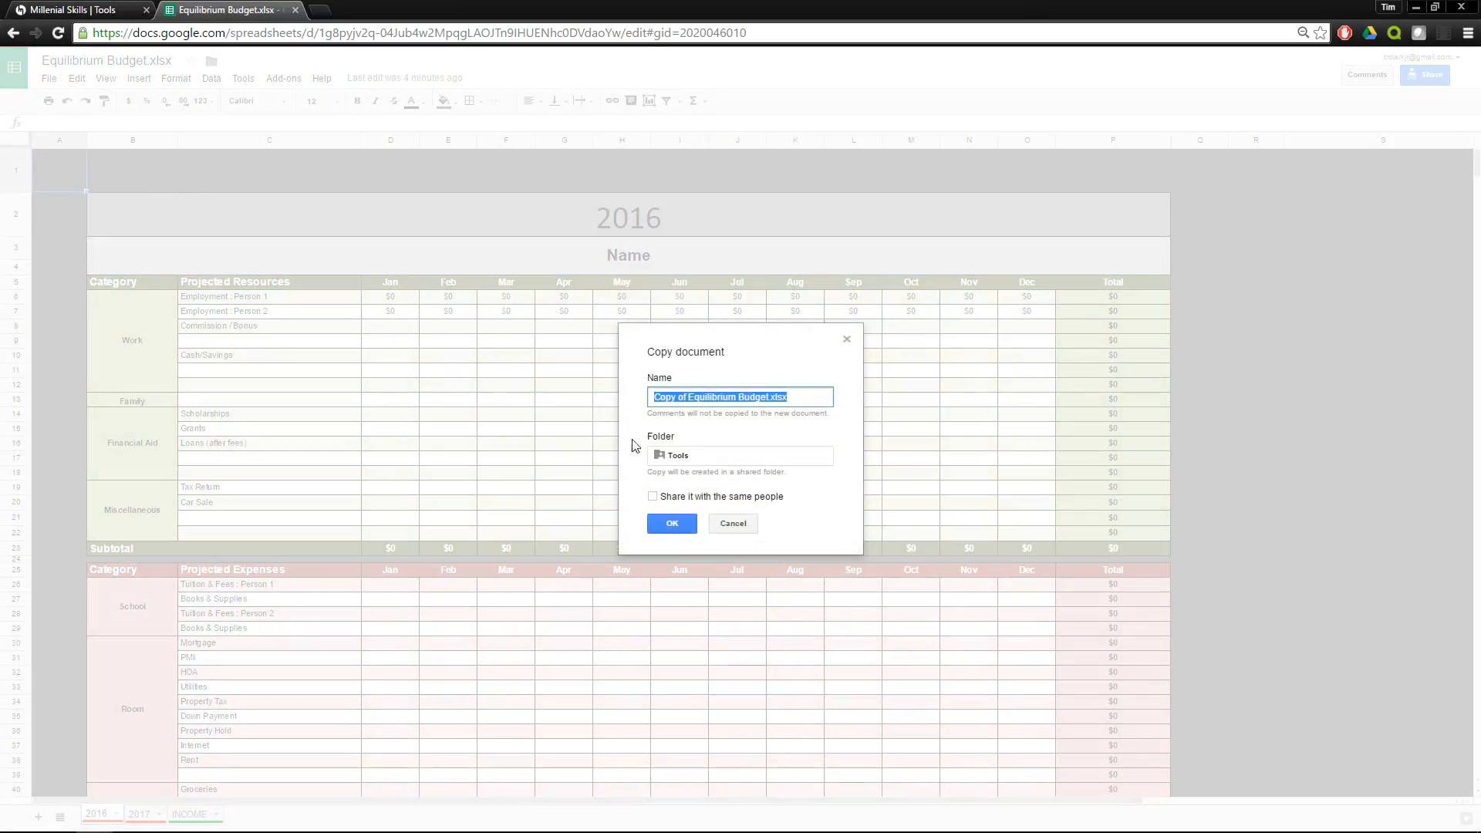
{"action": "left_click", "coordinate": [679, 524]}
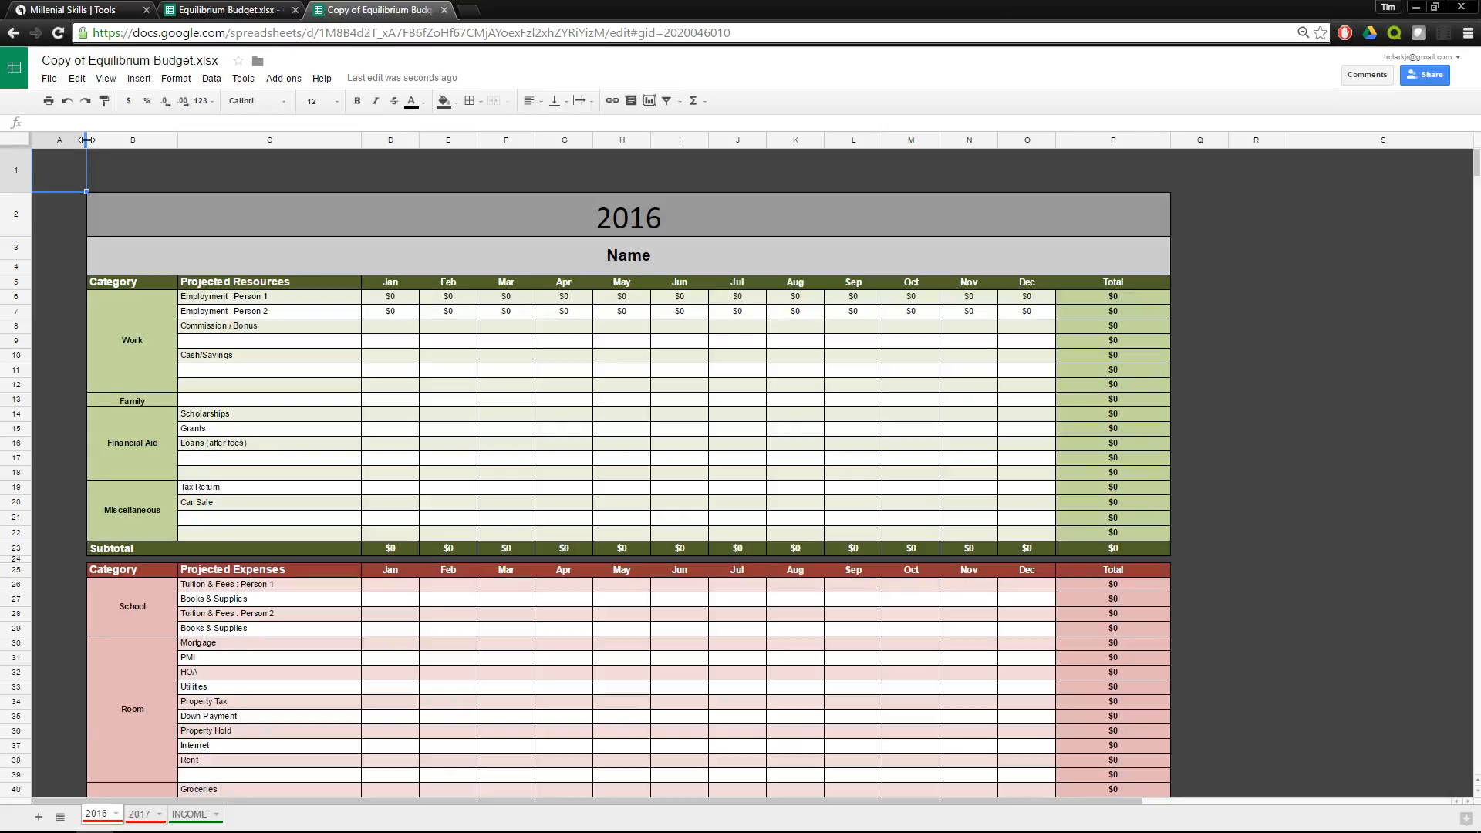
{"action": "left_click_drag", "start_coordinate": [86, 140], "coordinate": [130, 139]}
{"action": "left_click", "coordinate": [781, 371]}
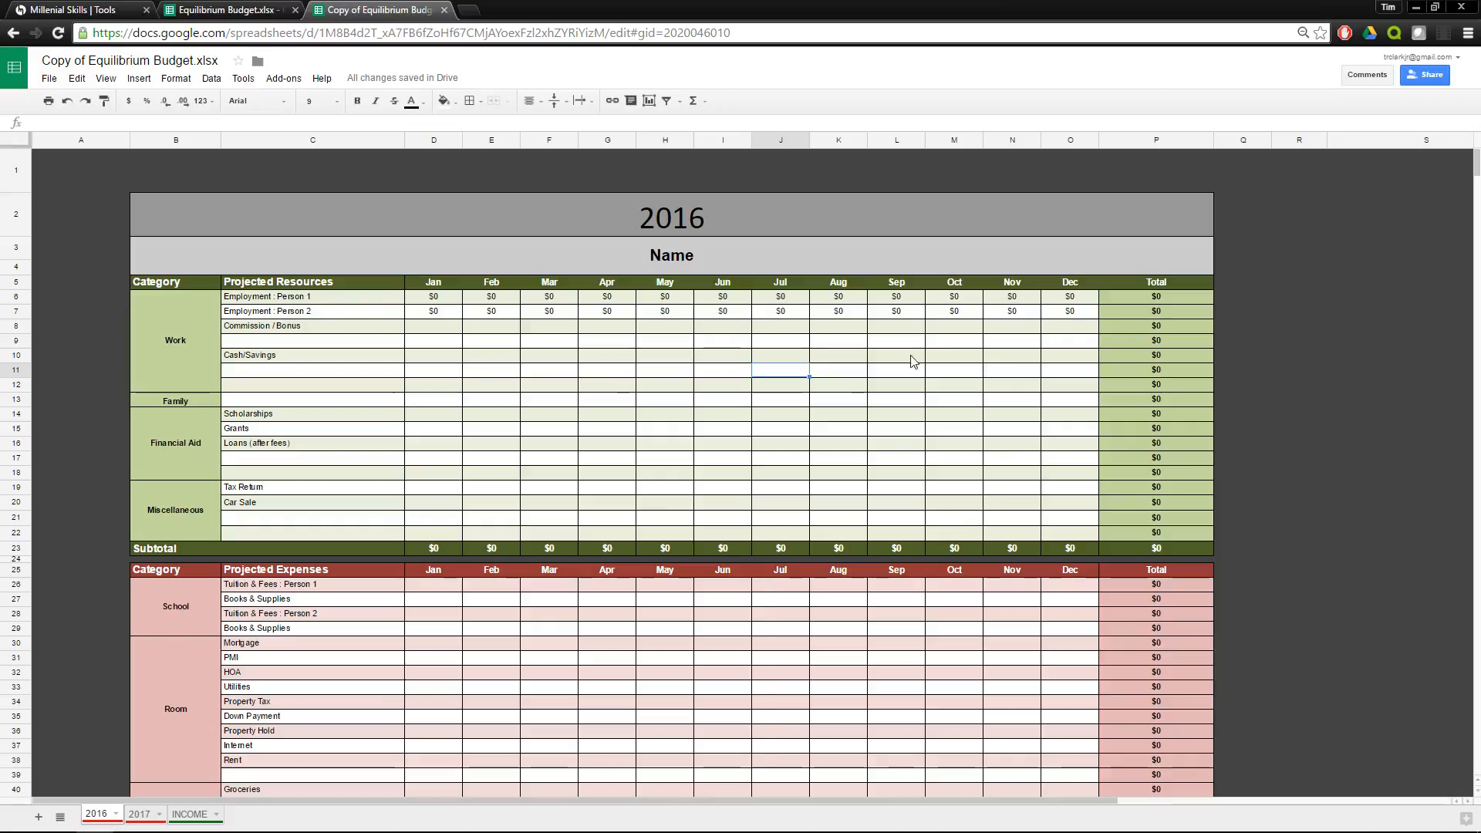
Examine the Projected Resources section of the 2016 sheet, covering the Work, Family, Financial Aid and Miscellaneous categories and their line items.
{"action": "left_click", "coordinate": [642, 360]}
{"action": "left_click", "coordinate": [652, 371]}
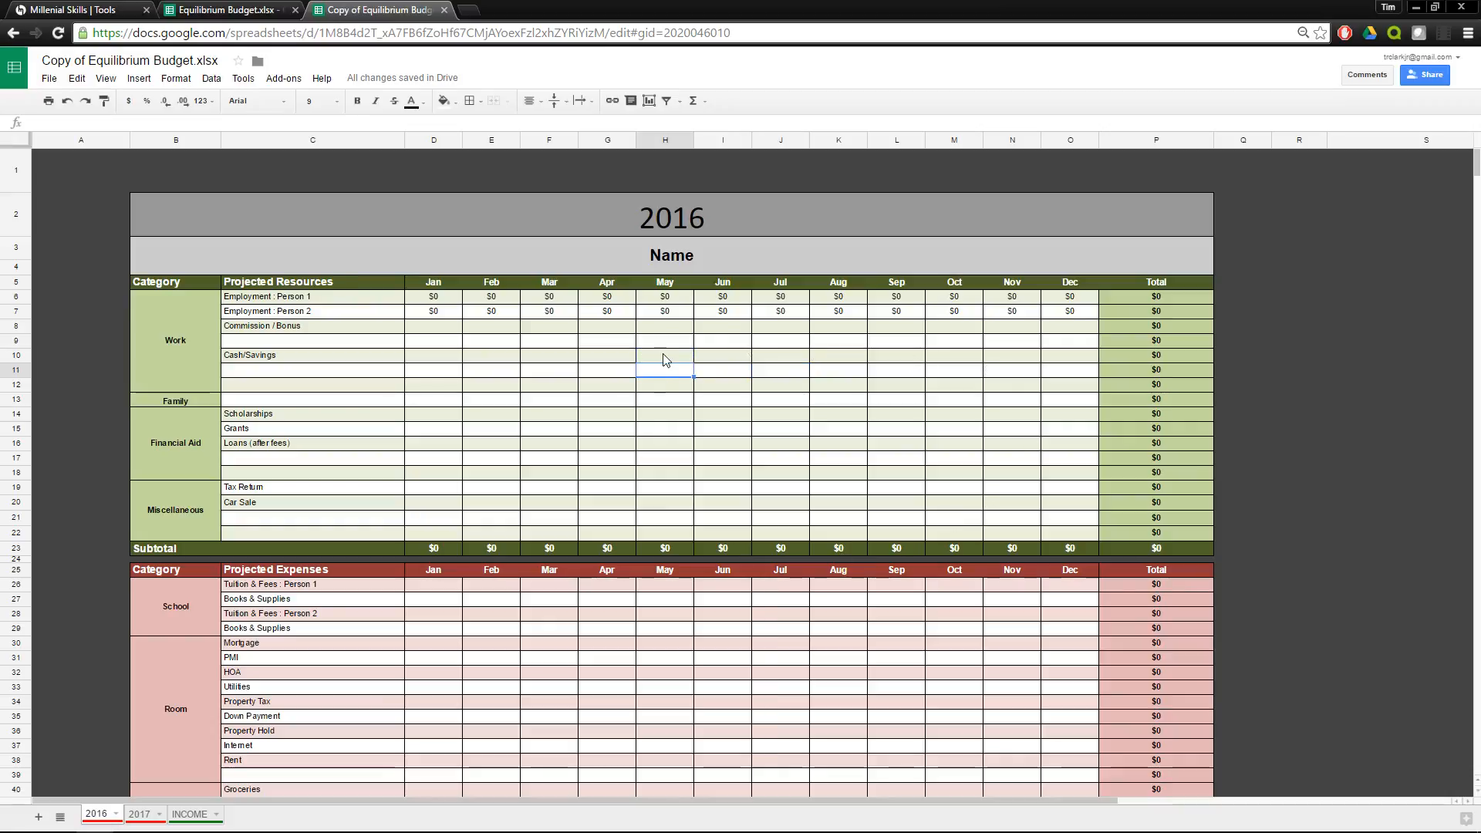
{"action": "left_click", "coordinate": [673, 344]}
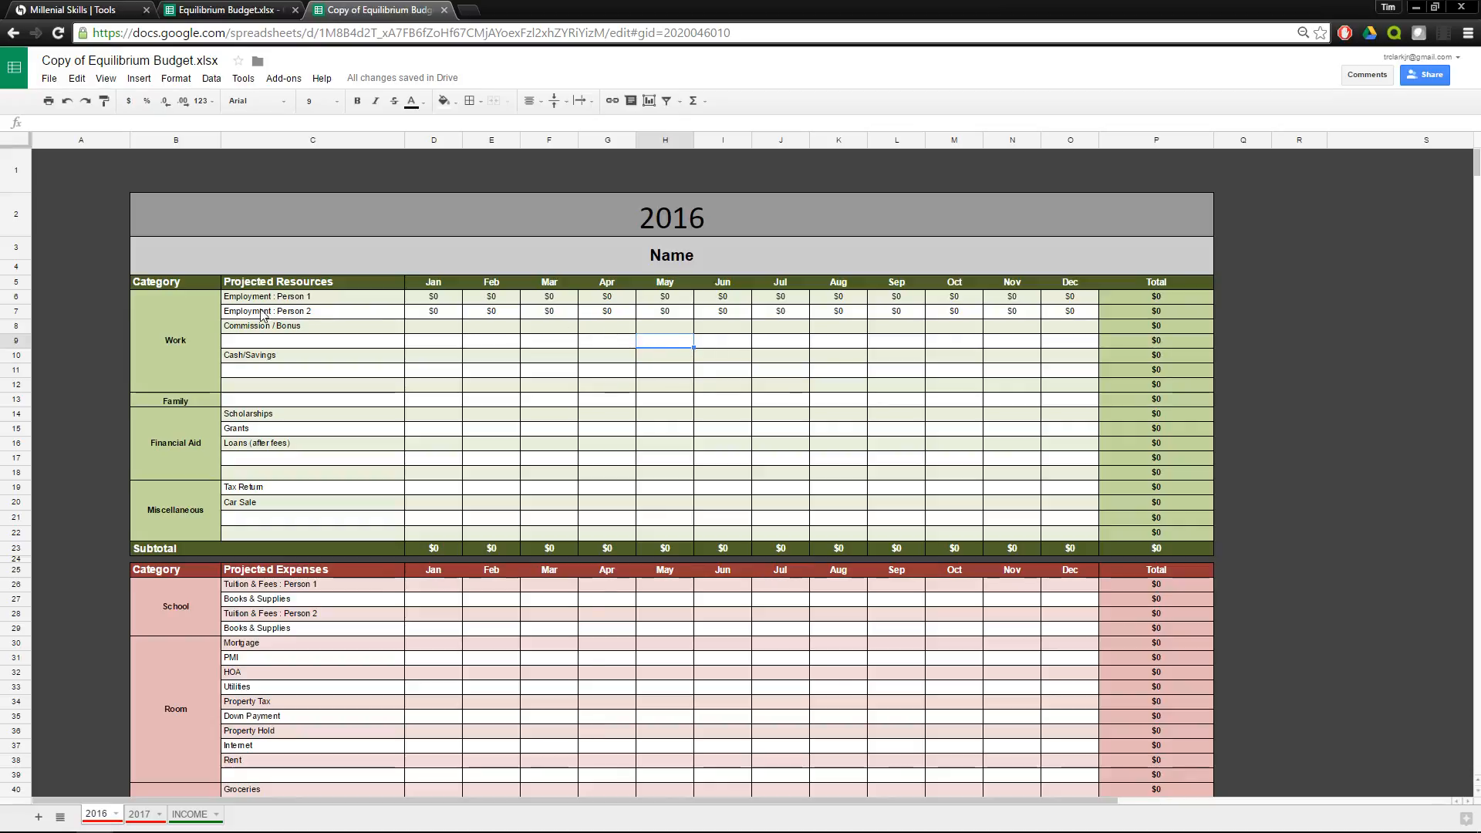
{"action": "left_click", "coordinate": [196, 285]}
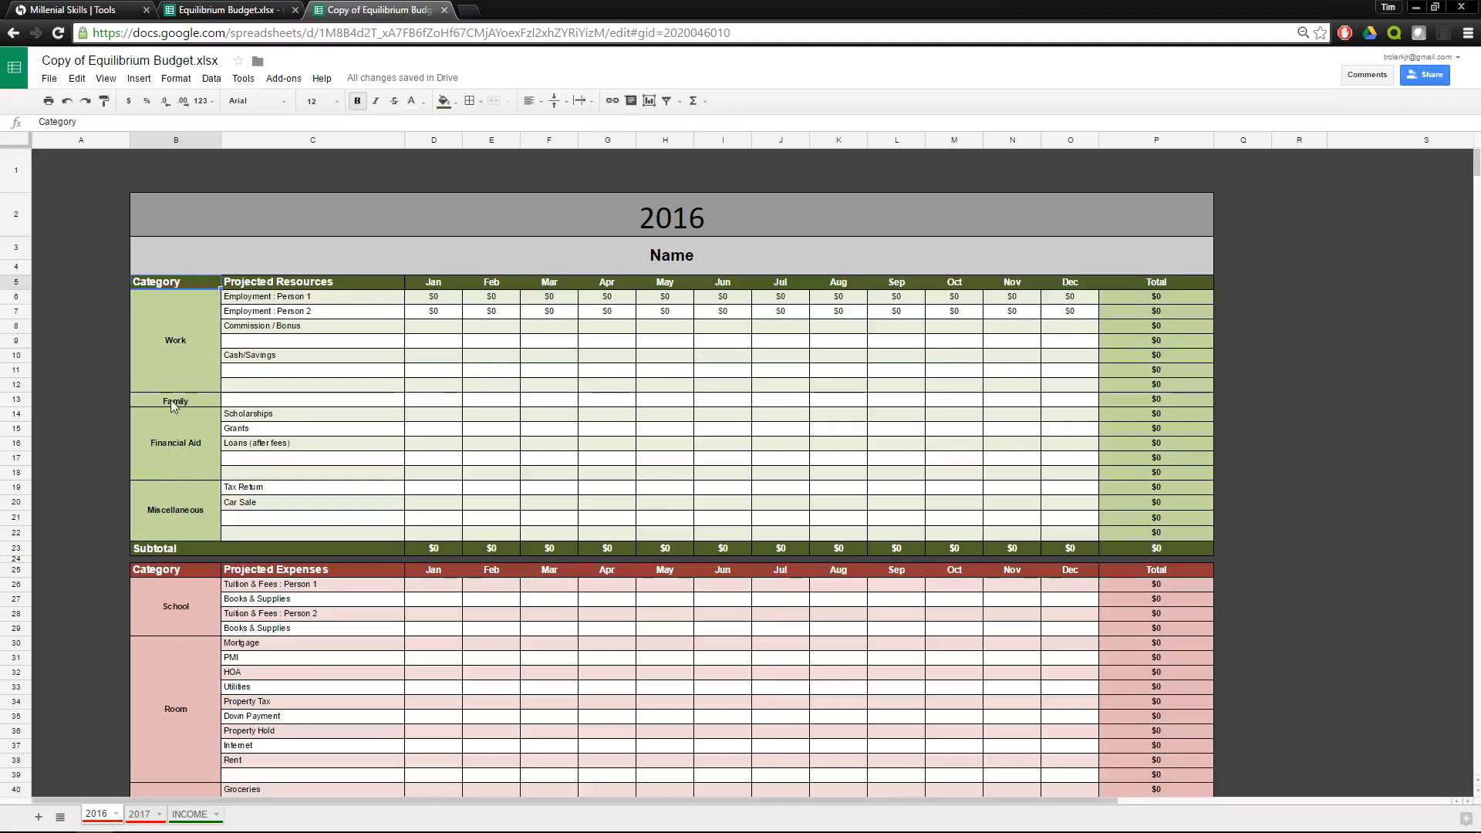
{"action": "left_click", "coordinate": [172, 364]}
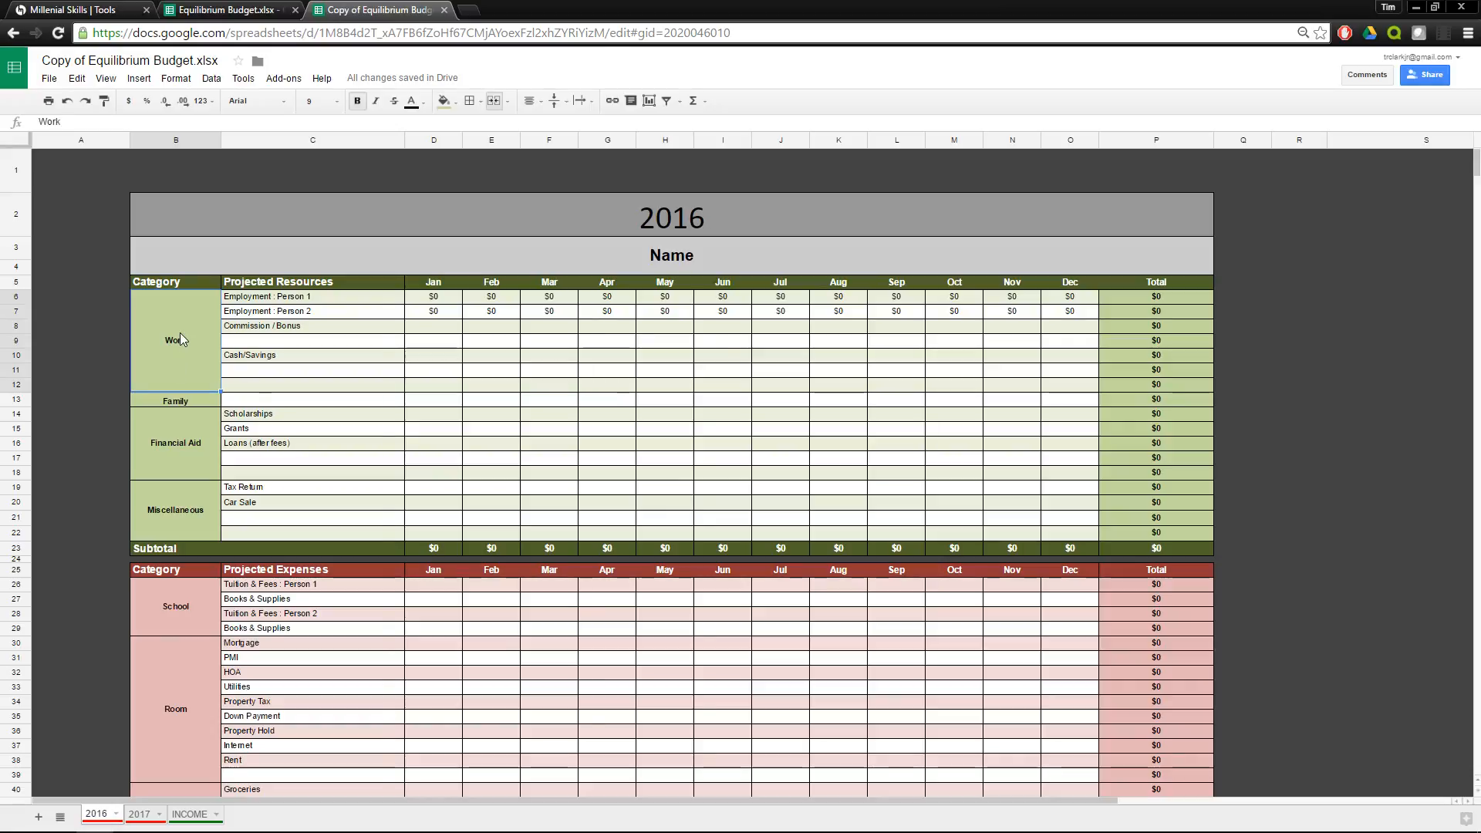
{"action": "left_click", "coordinate": [303, 294]}
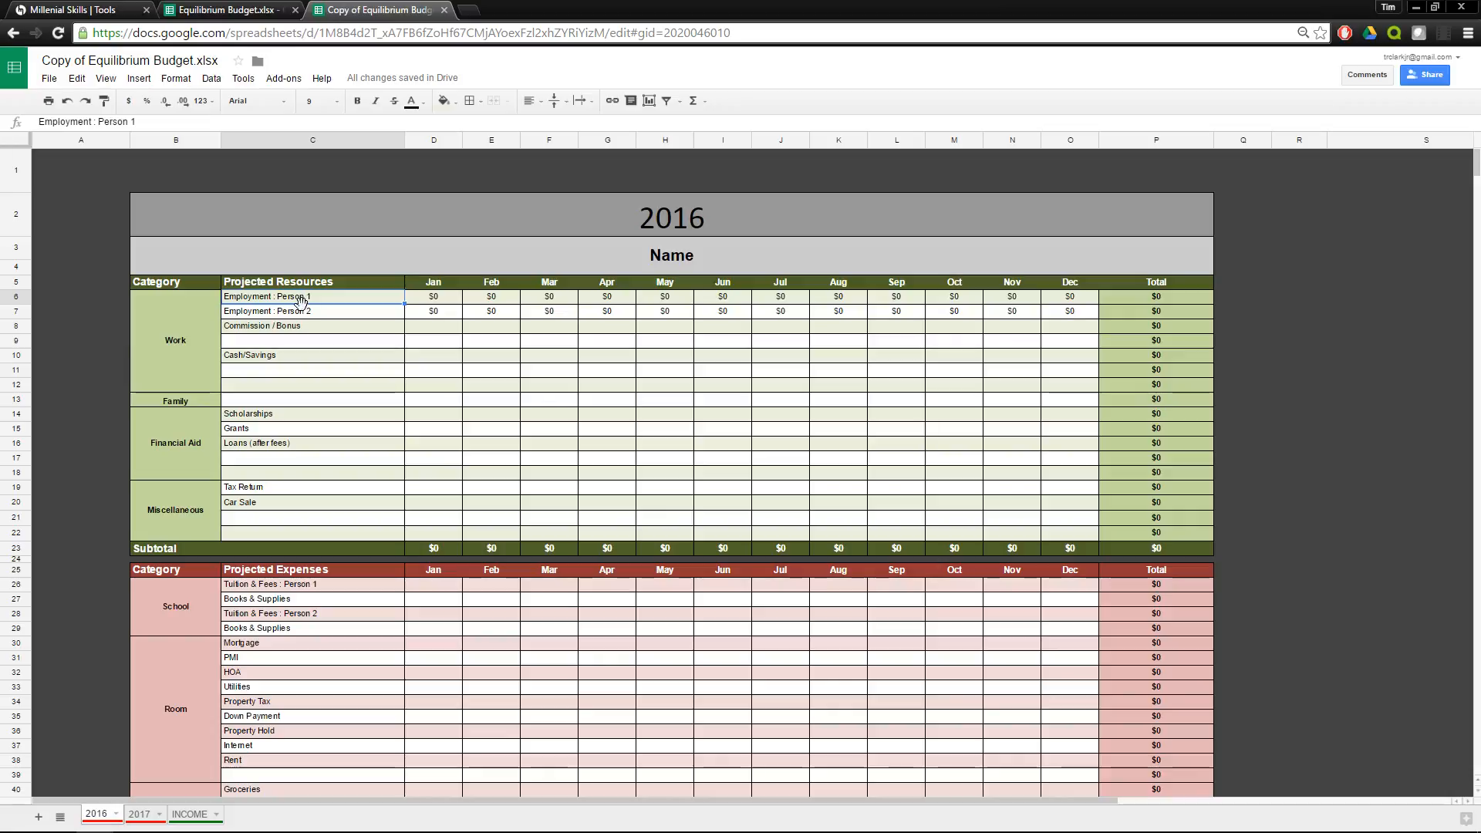
{"action": "left_click", "coordinate": [307, 316]}
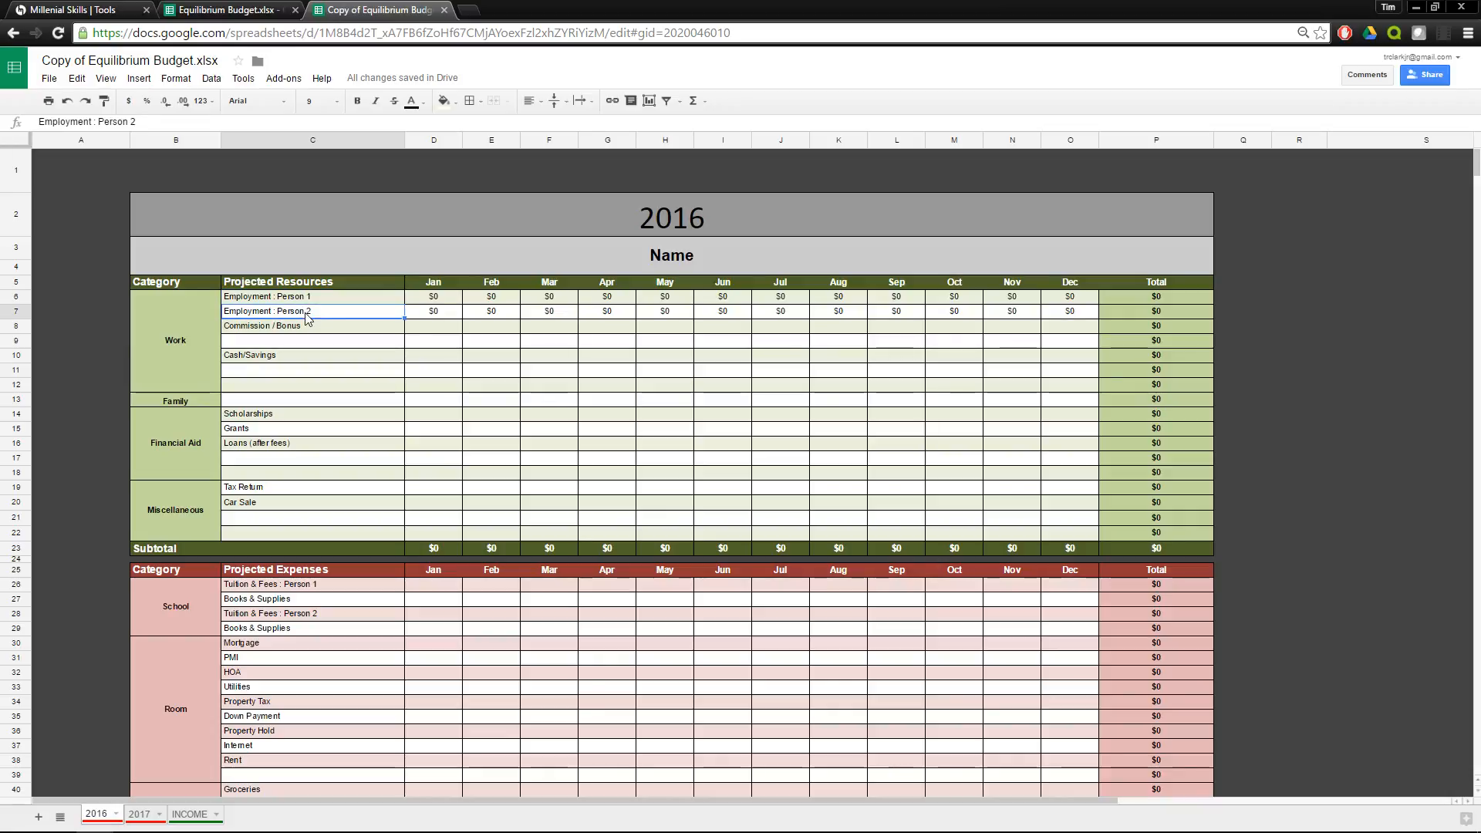
{"action": "left_click", "coordinate": [300, 328]}
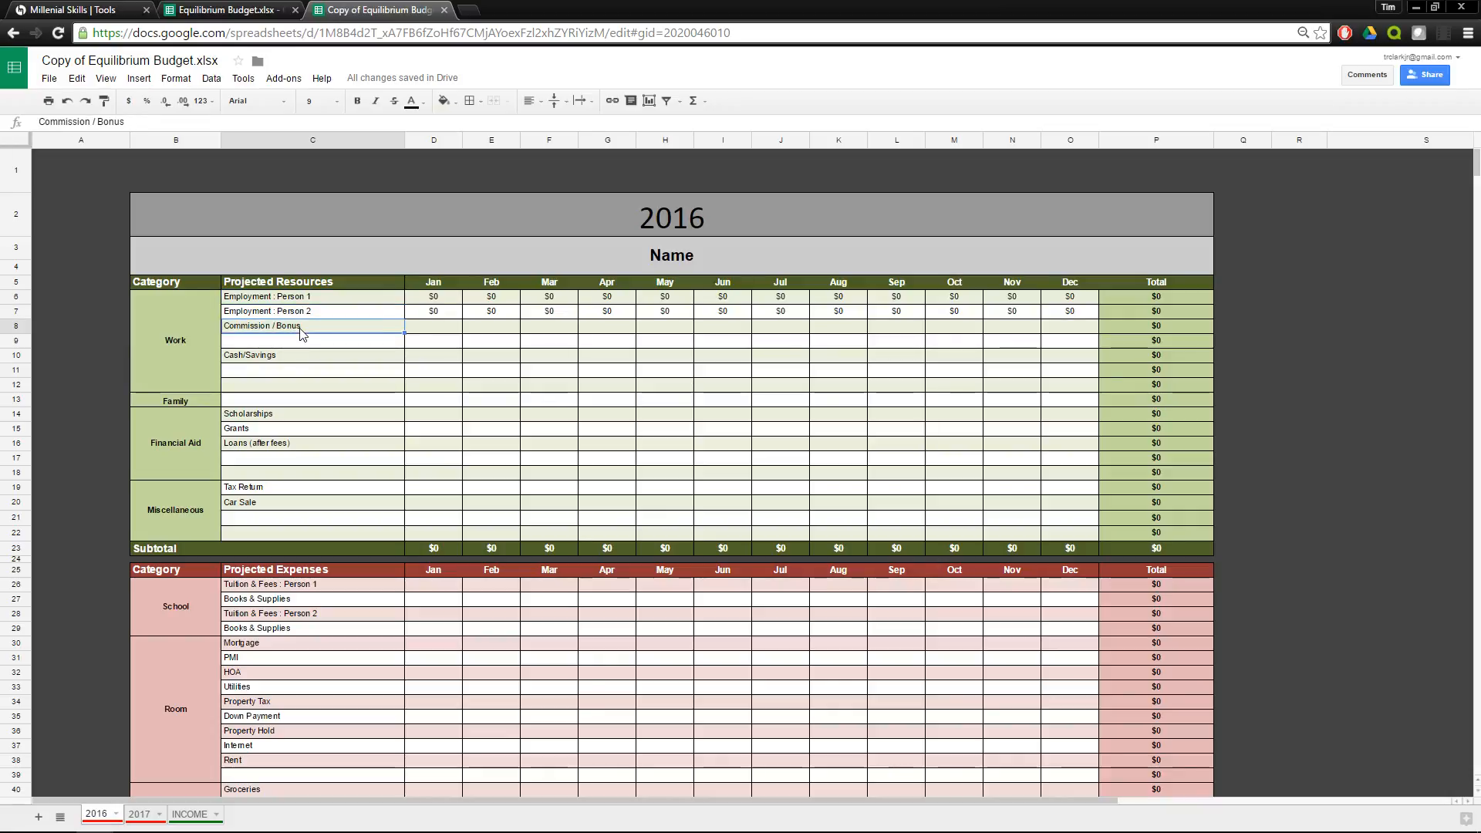
{"action": "left_click", "coordinate": [301, 341]}
{"action": "left_click", "coordinate": [301, 356]}
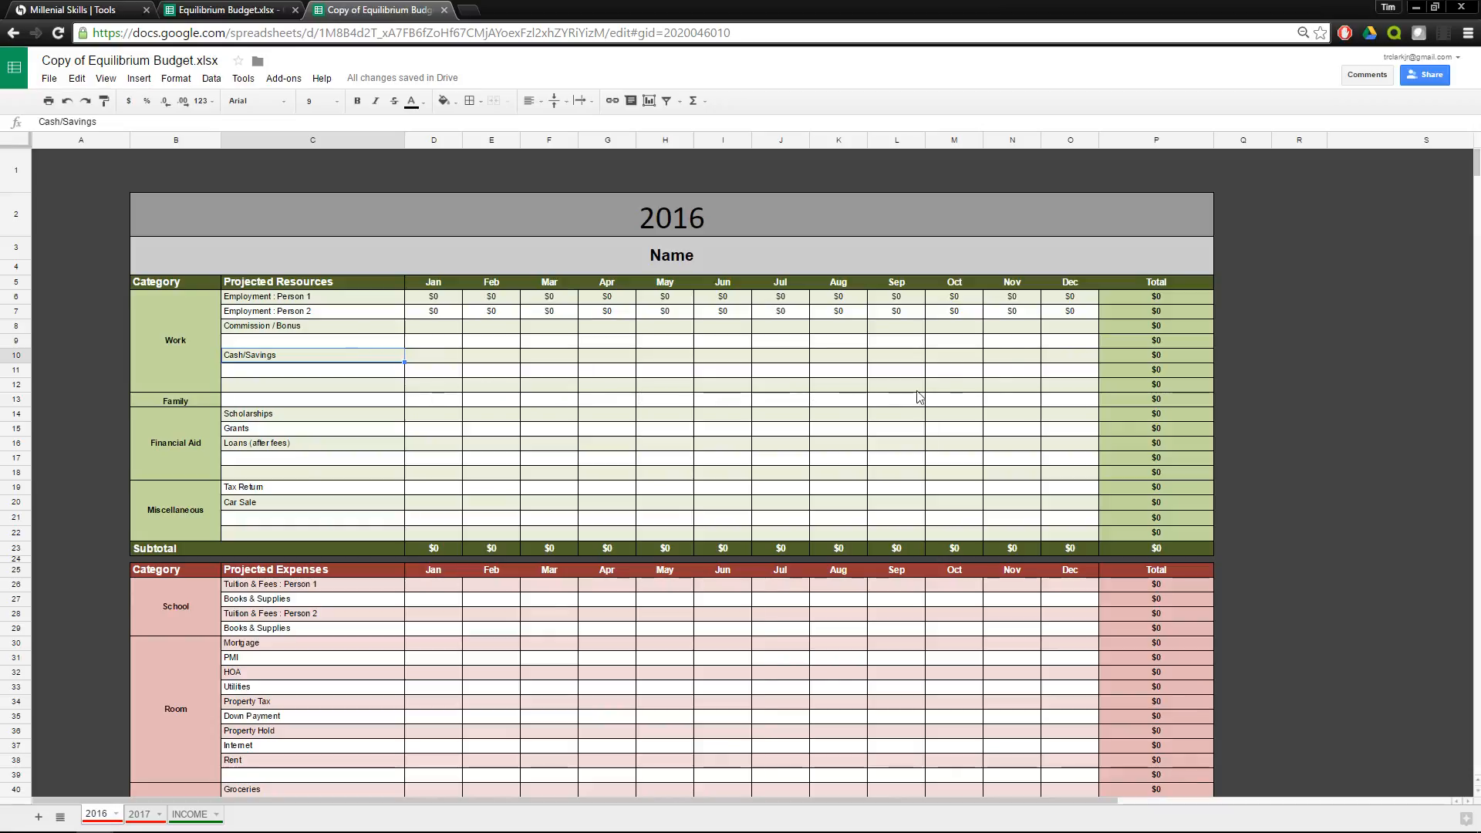
{"action": "left_click", "coordinate": [209, 400]}
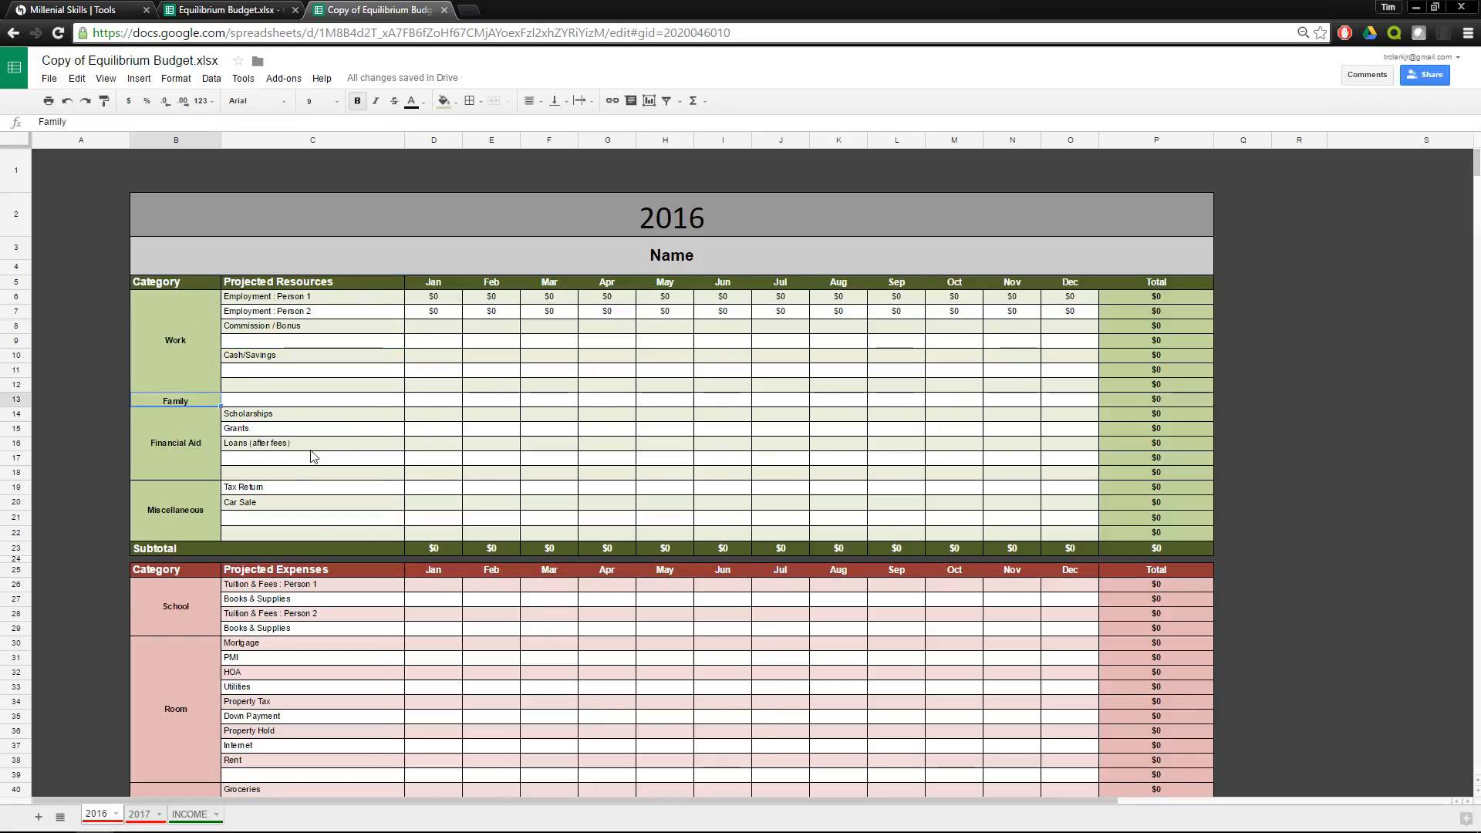
{"action": "left_click", "coordinate": [192, 424]}
{"action": "left_click", "coordinate": [200, 493]}
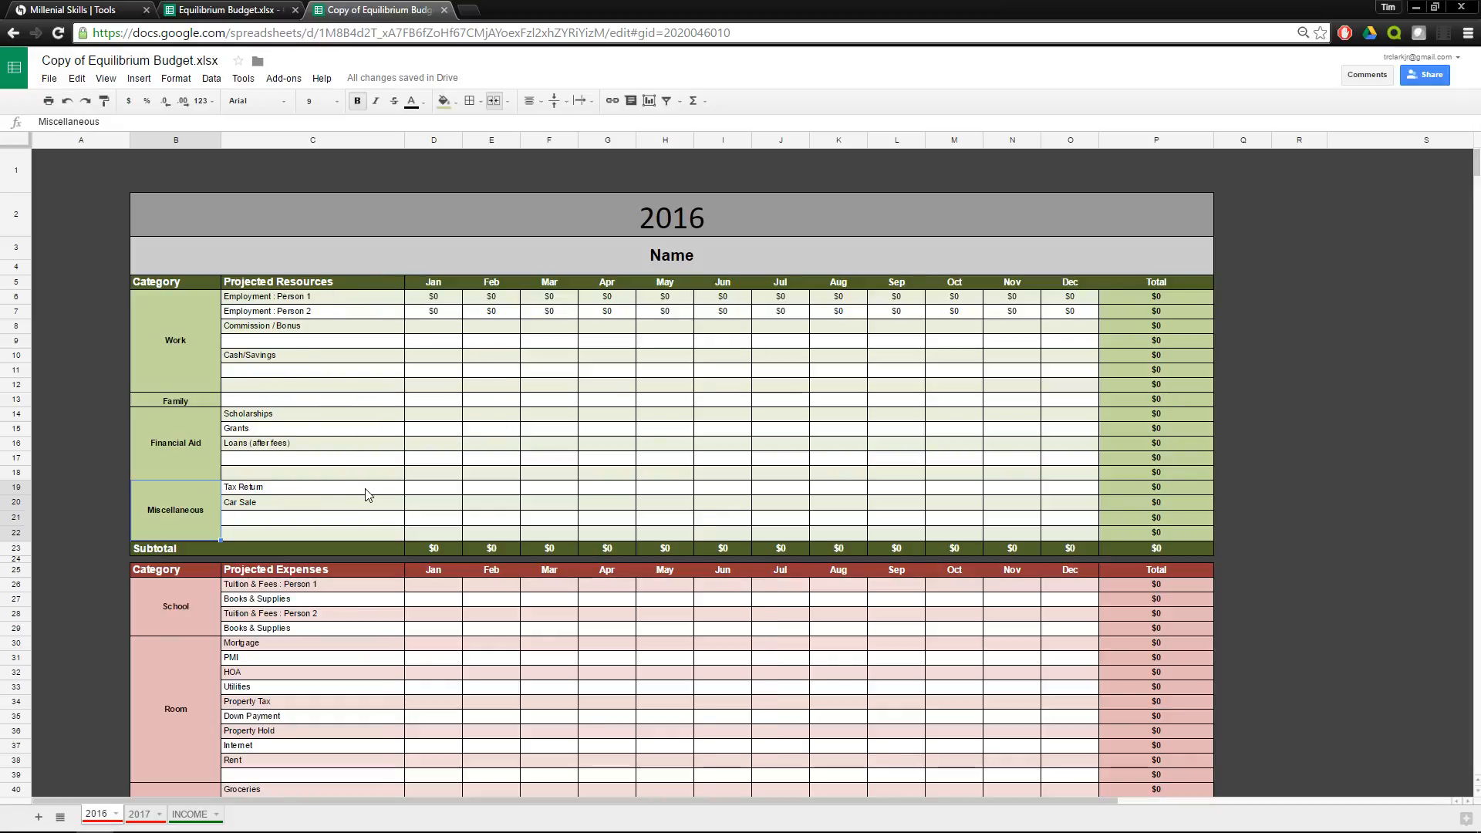
{"action": "scroll", "coordinate": [366, 494], "scroll_direction": "down", "scroll_amount": 5}
{"action": "scroll", "coordinate": [408, 513], "scroll_direction": "up", "scroll_amount": 5}
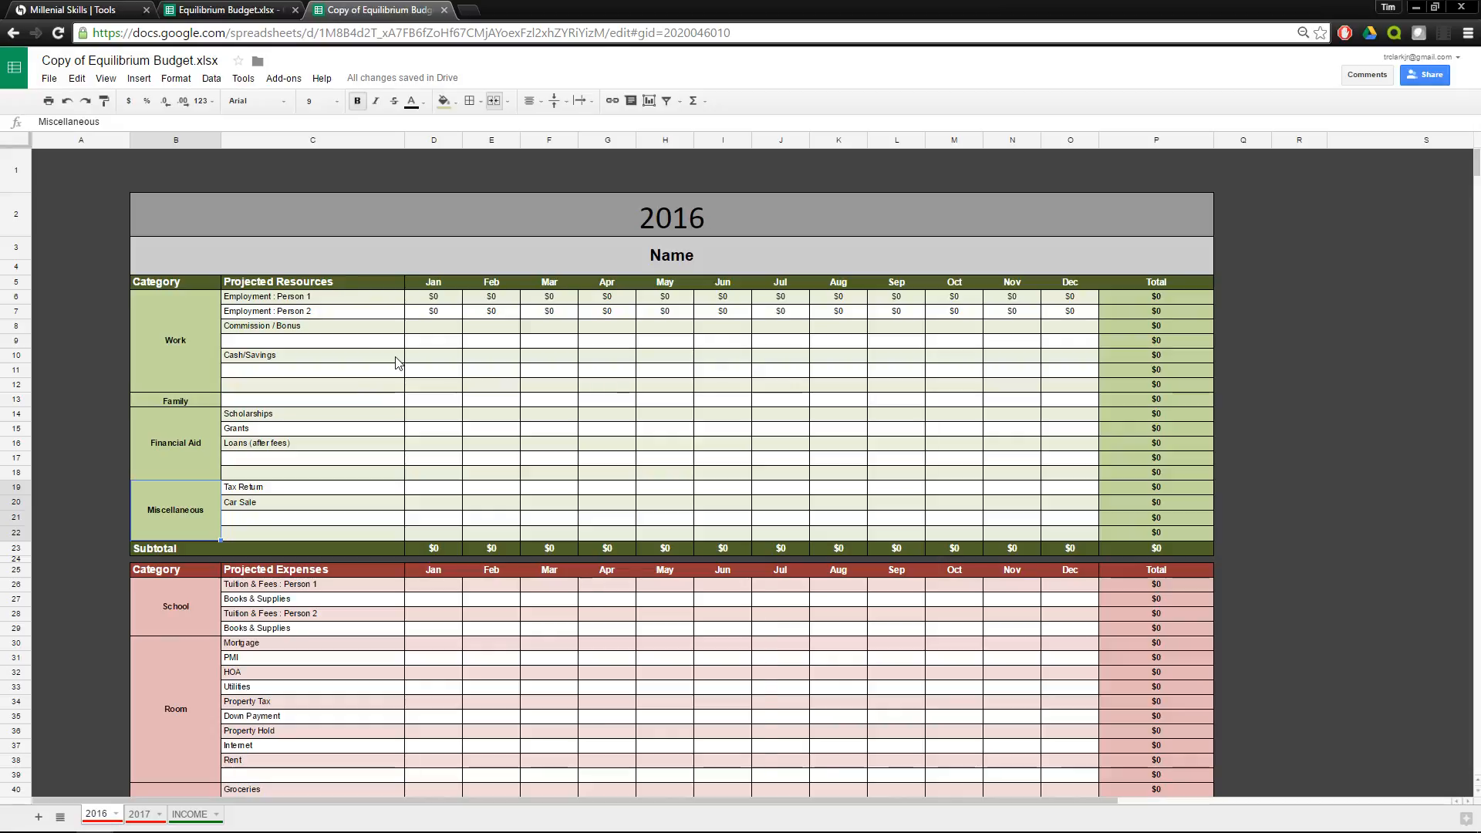
{"action": "scroll", "coordinate": [397, 364], "scroll_direction": "down", "scroll_amount": 1}
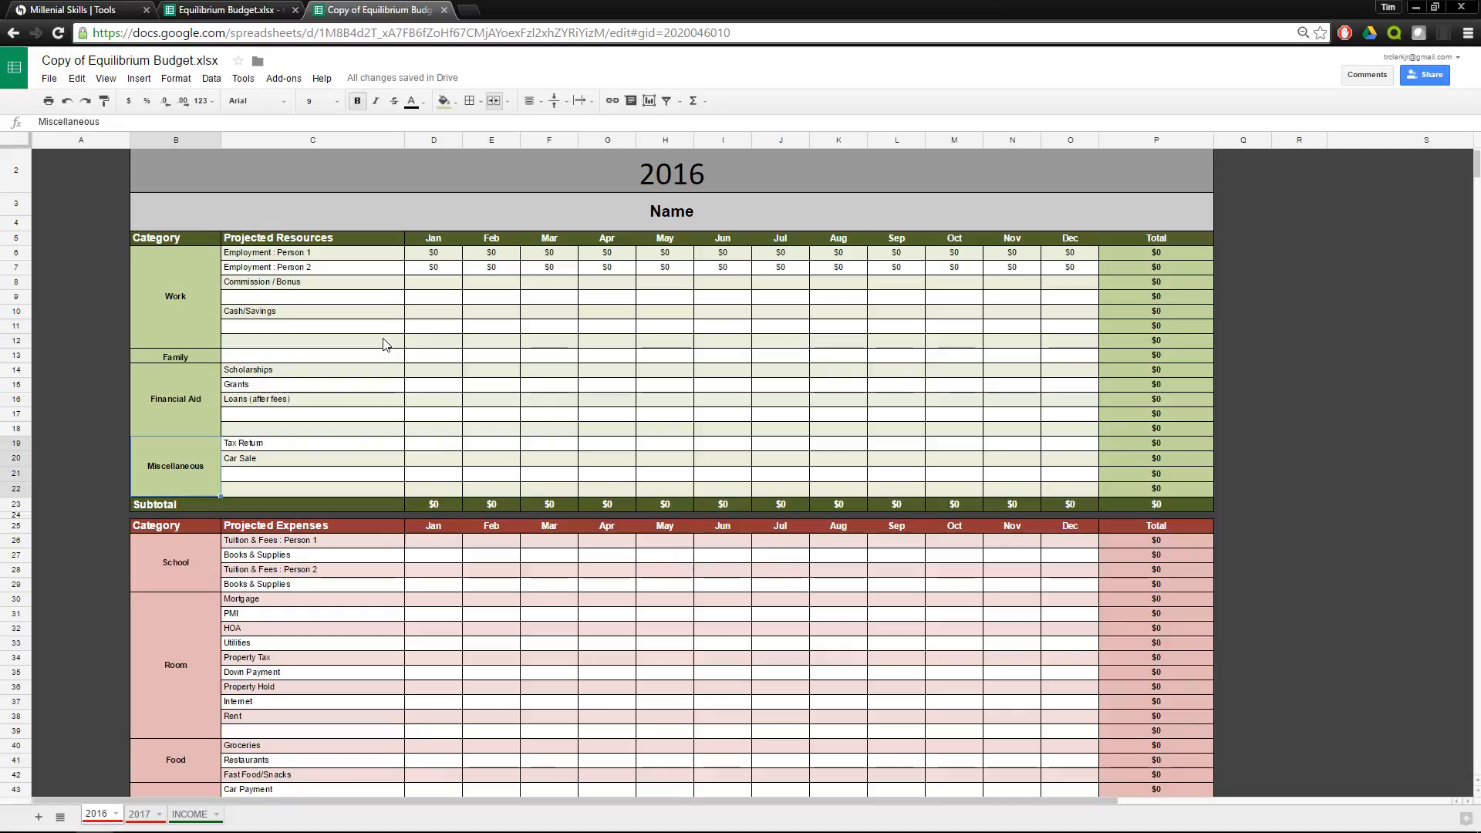
{"action": "left_click", "coordinate": [329, 331]}
{"action": "left_click", "coordinate": [334, 302]}
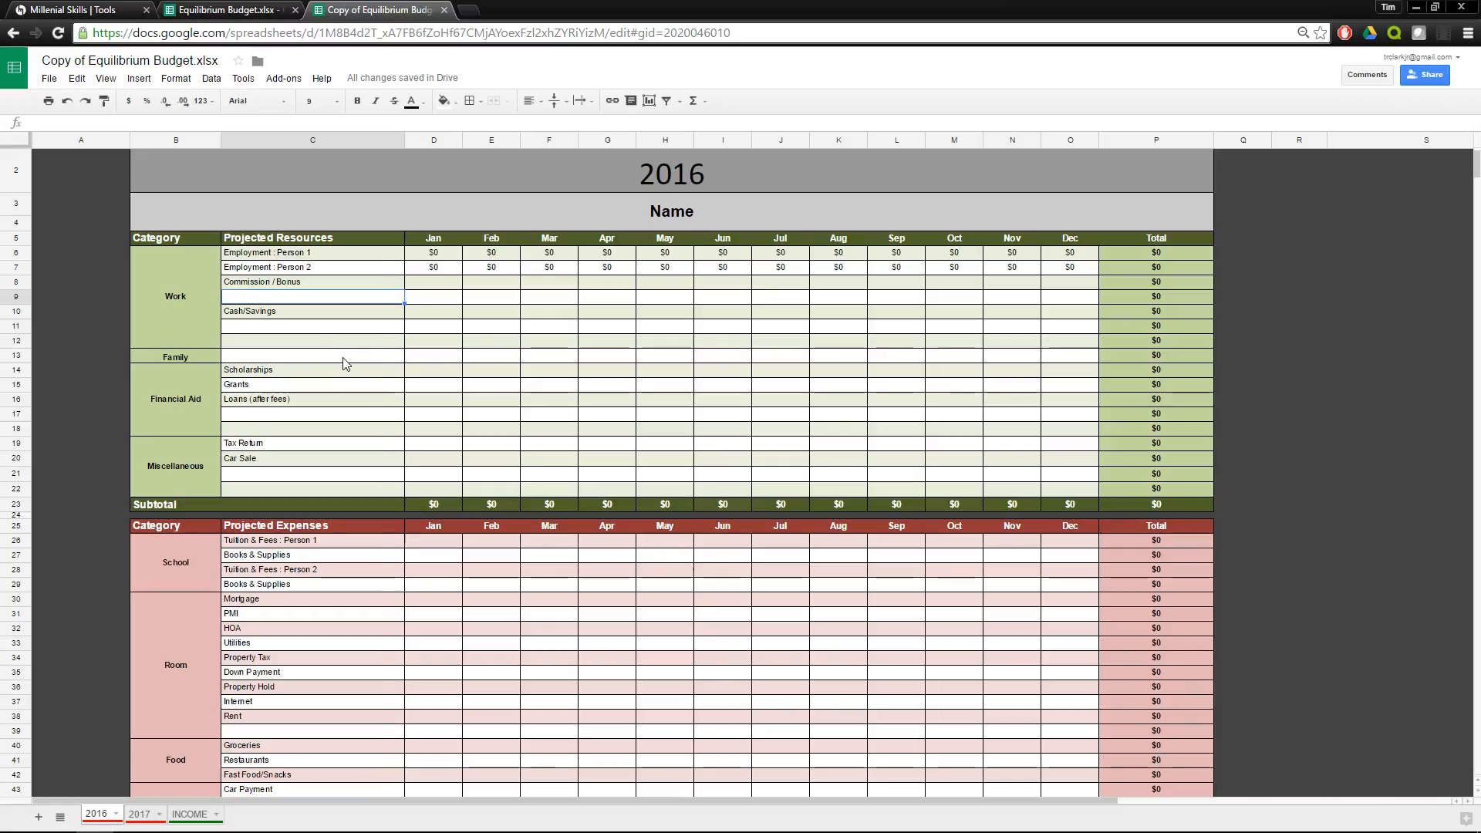
Examine the Projected Expenses categories, focusing on the School category's tuition and book rows across the month columns.
{"action": "scroll", "coordinate": [344, 362], "scroll_direction": "down", "scroll_amount": 5}
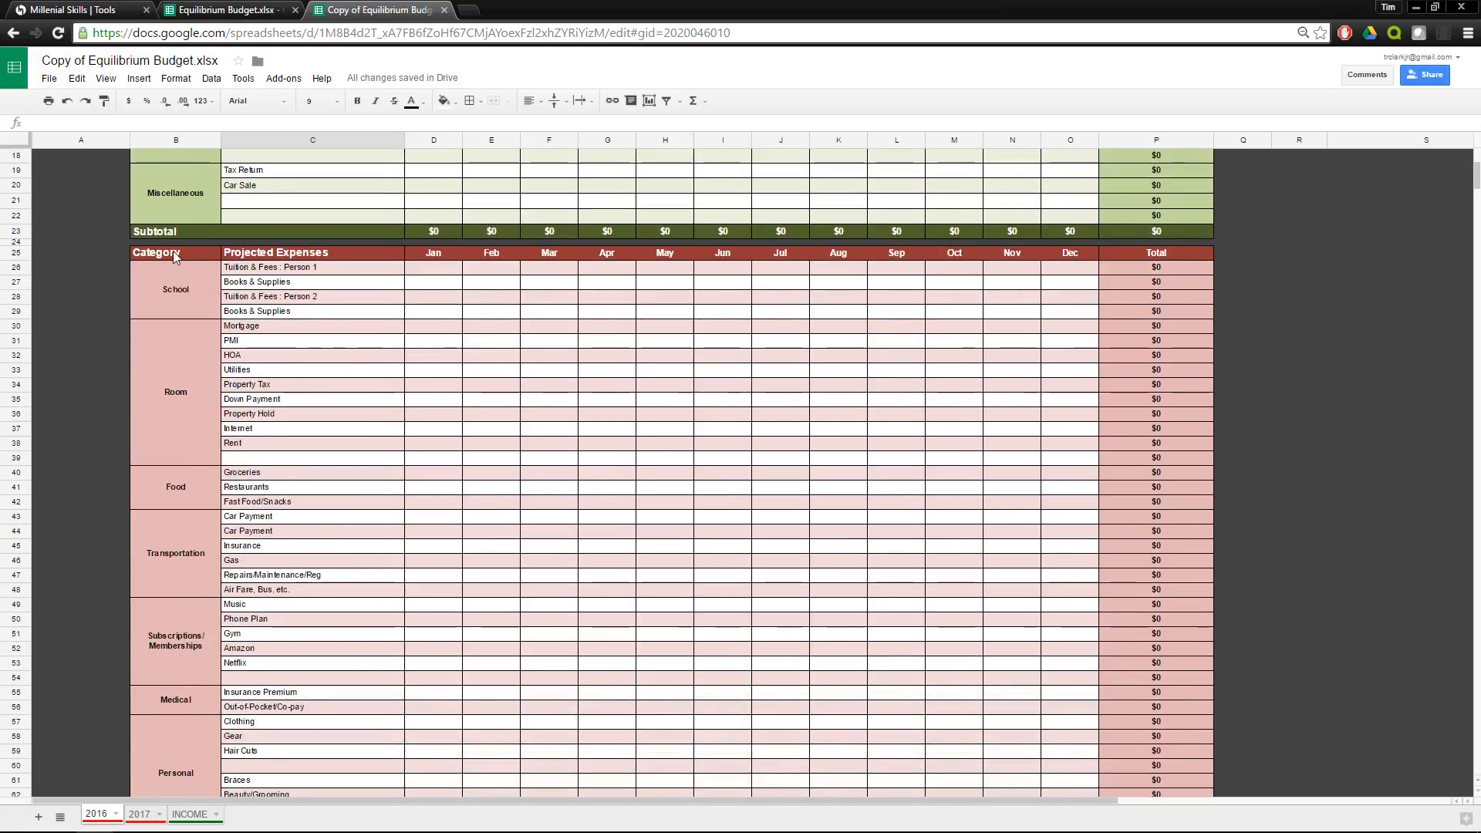
{"action": "scroll", "coordinate": [173, 261], "scroll_direction": "down", "scroll_amount": 6}
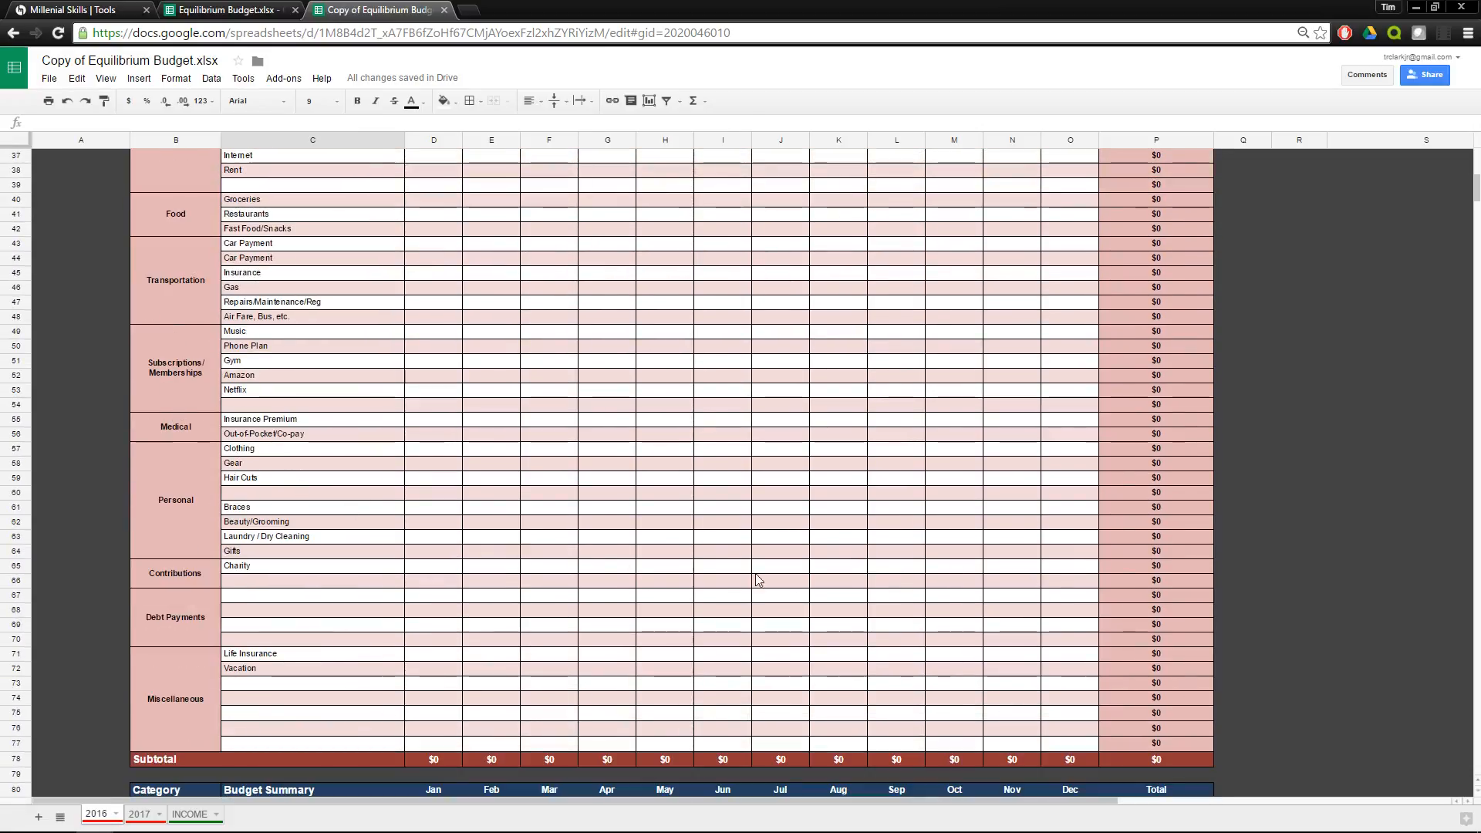
{"action": "scroll", "coordinate": [1223, 589], "scroll_direction": "up", "scroll_amount": 9}
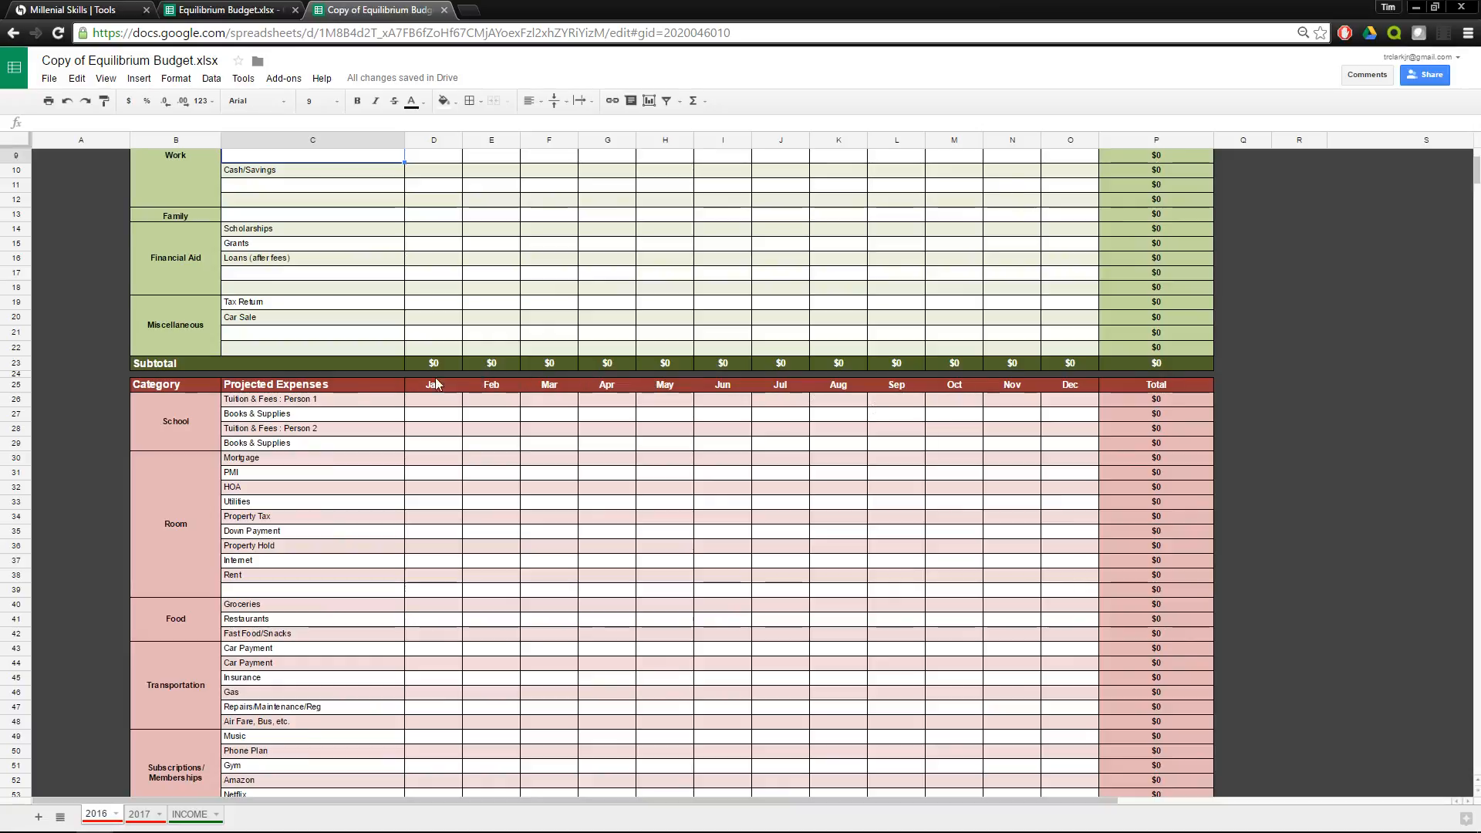
{"action": "scroll", "coordinate": [282, 410], "scroll_direction": "down", "scroll_amount": 9}
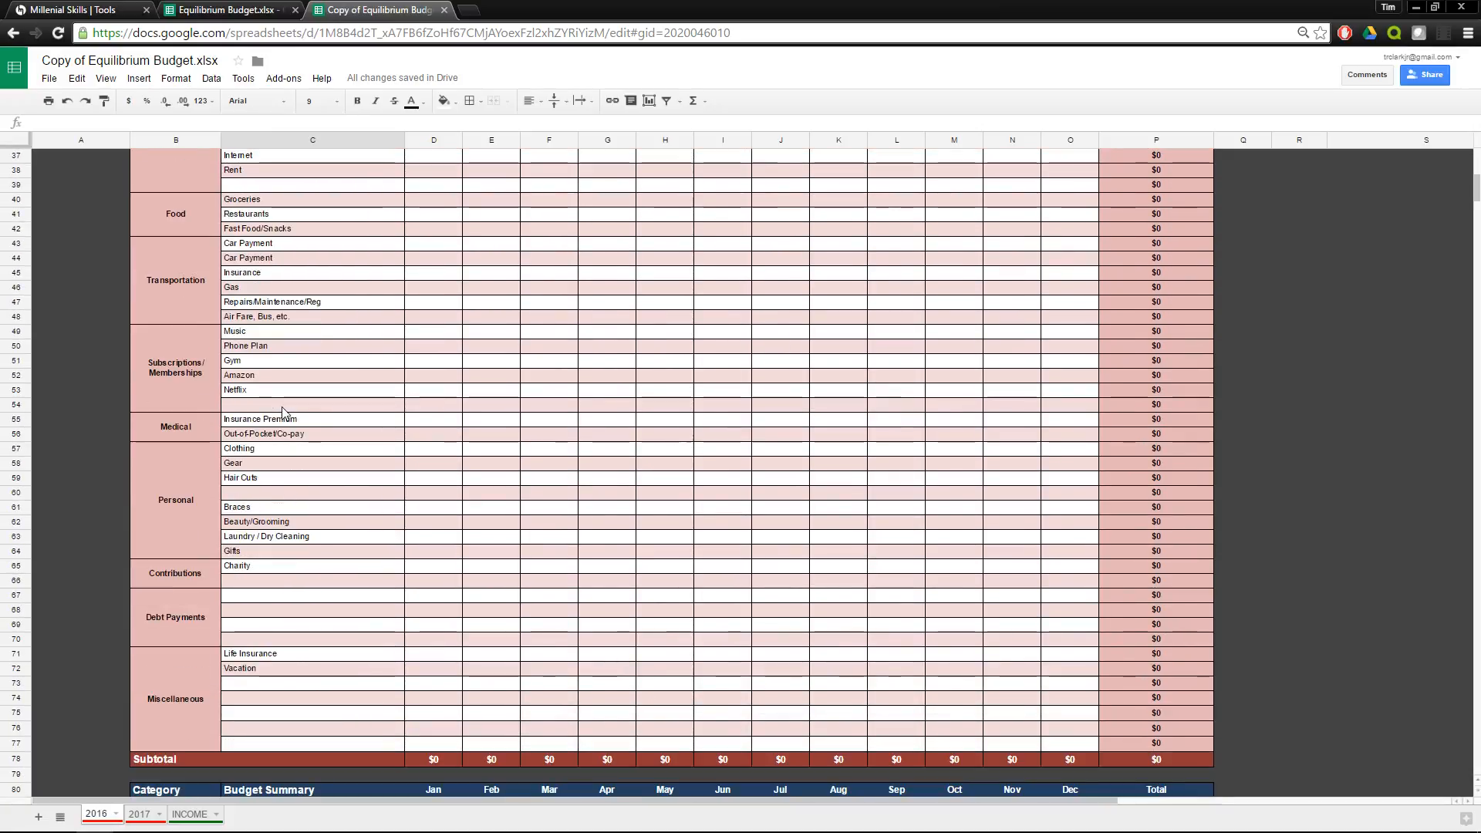
{"action": "scroll", "coordinate": [283, 410], "scroll_direction": "up", "scroll_amount": 8}
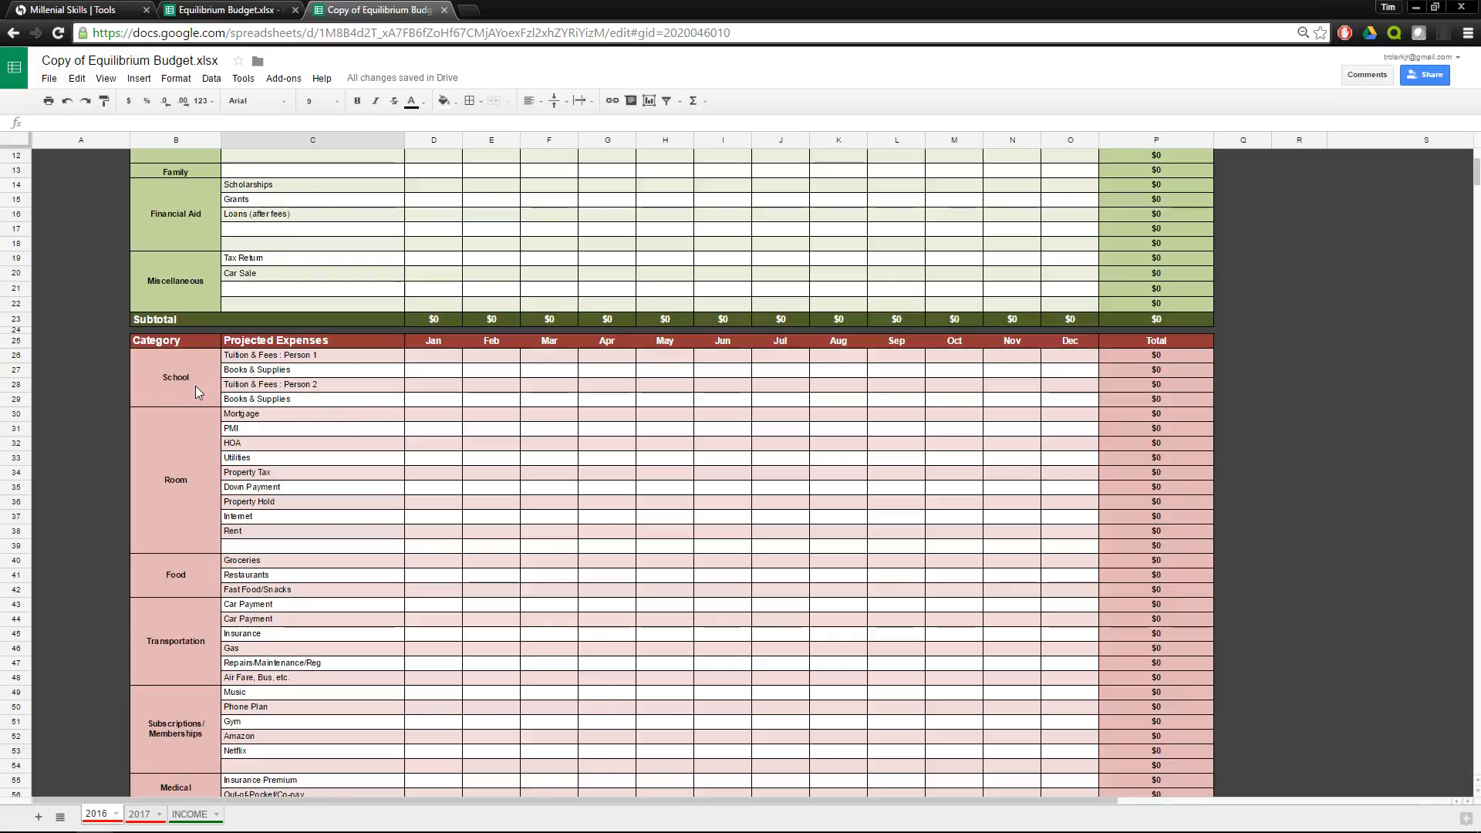
{"action": "left_click", "coordinate": [312, 388]}
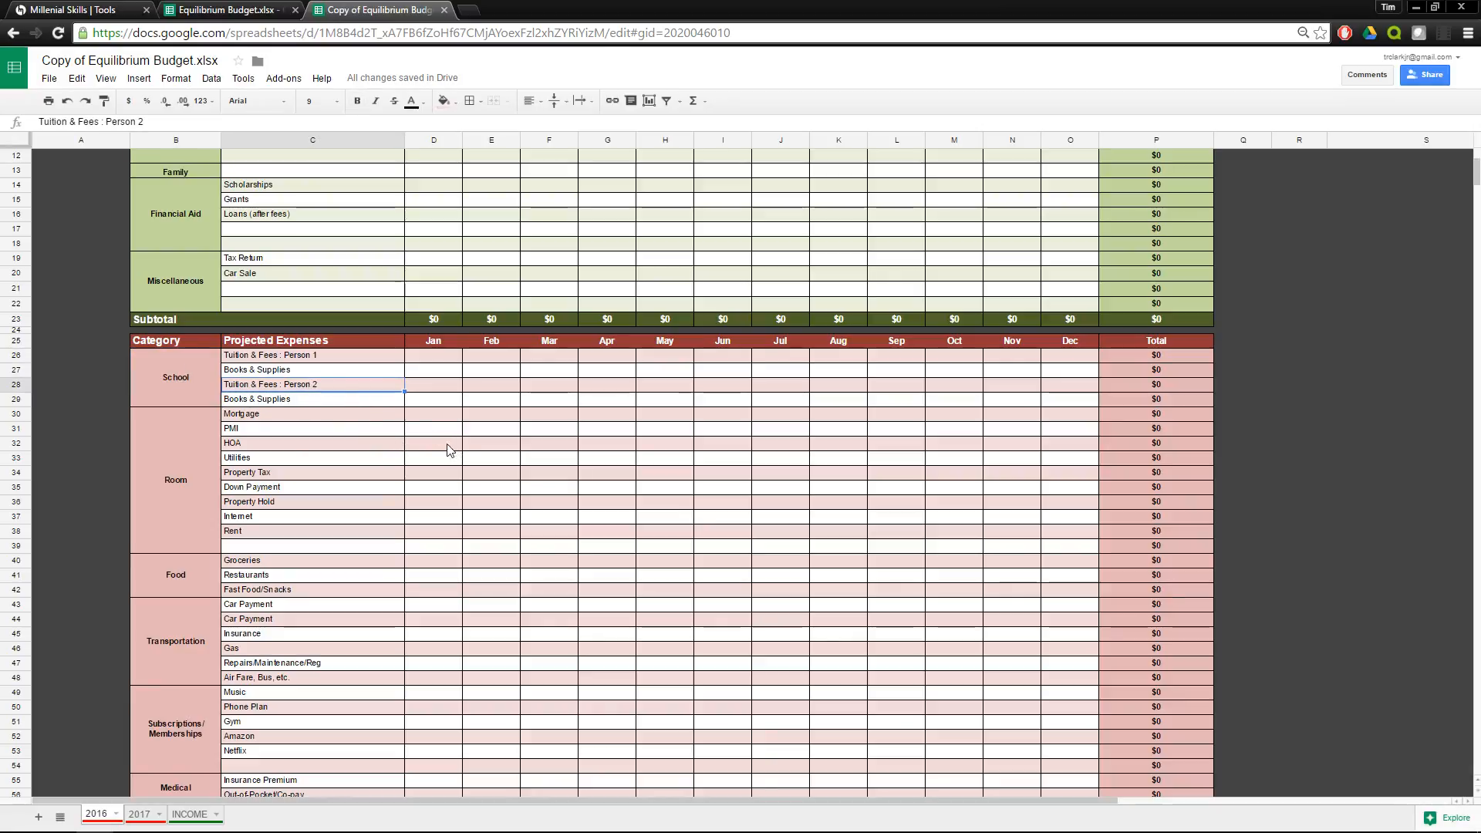
{"action": "left_click", "coordinate": [211, 371]}
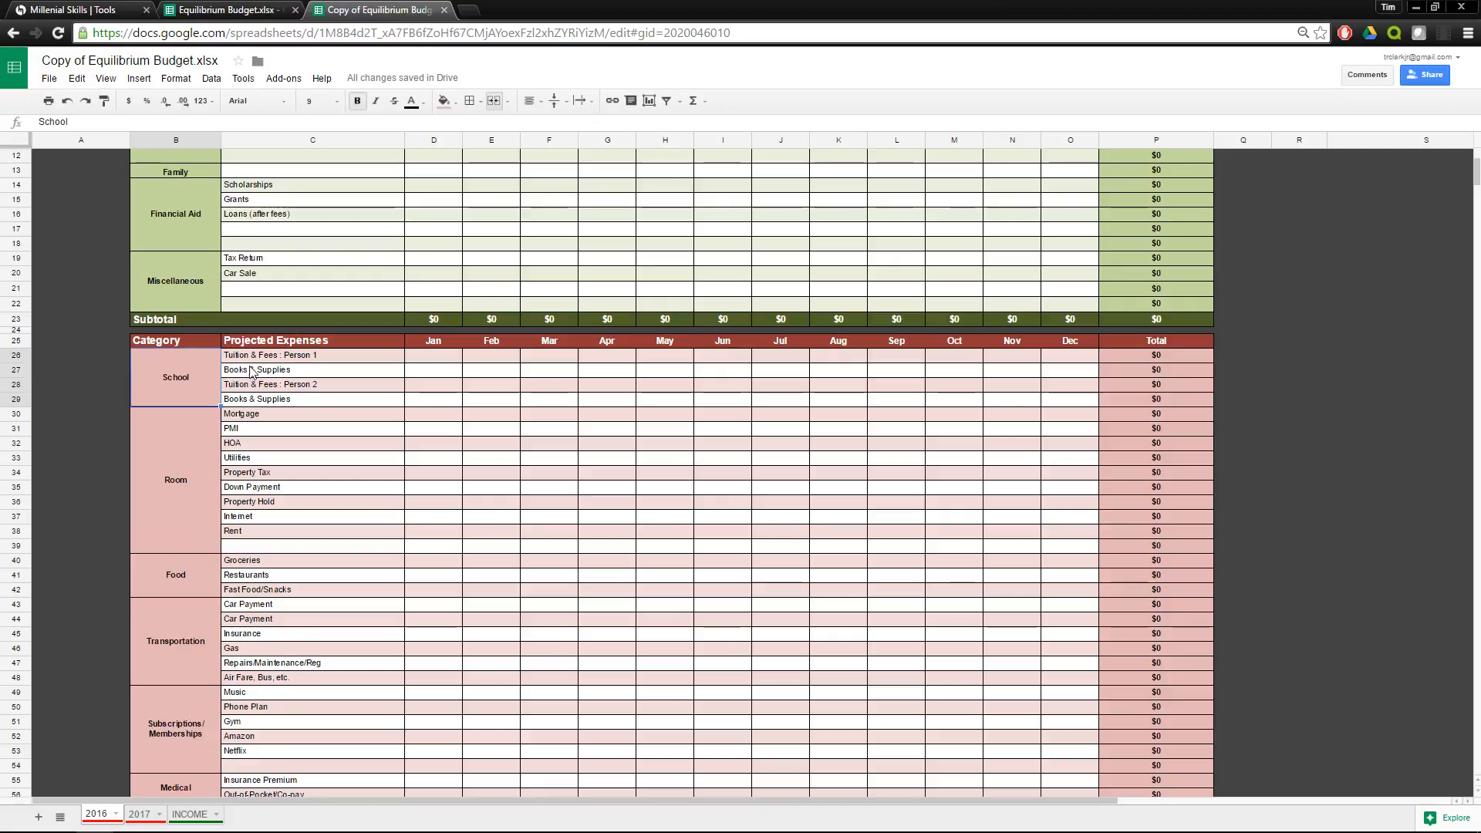
{"action": "left_click", "coordinate": [358, 356]}
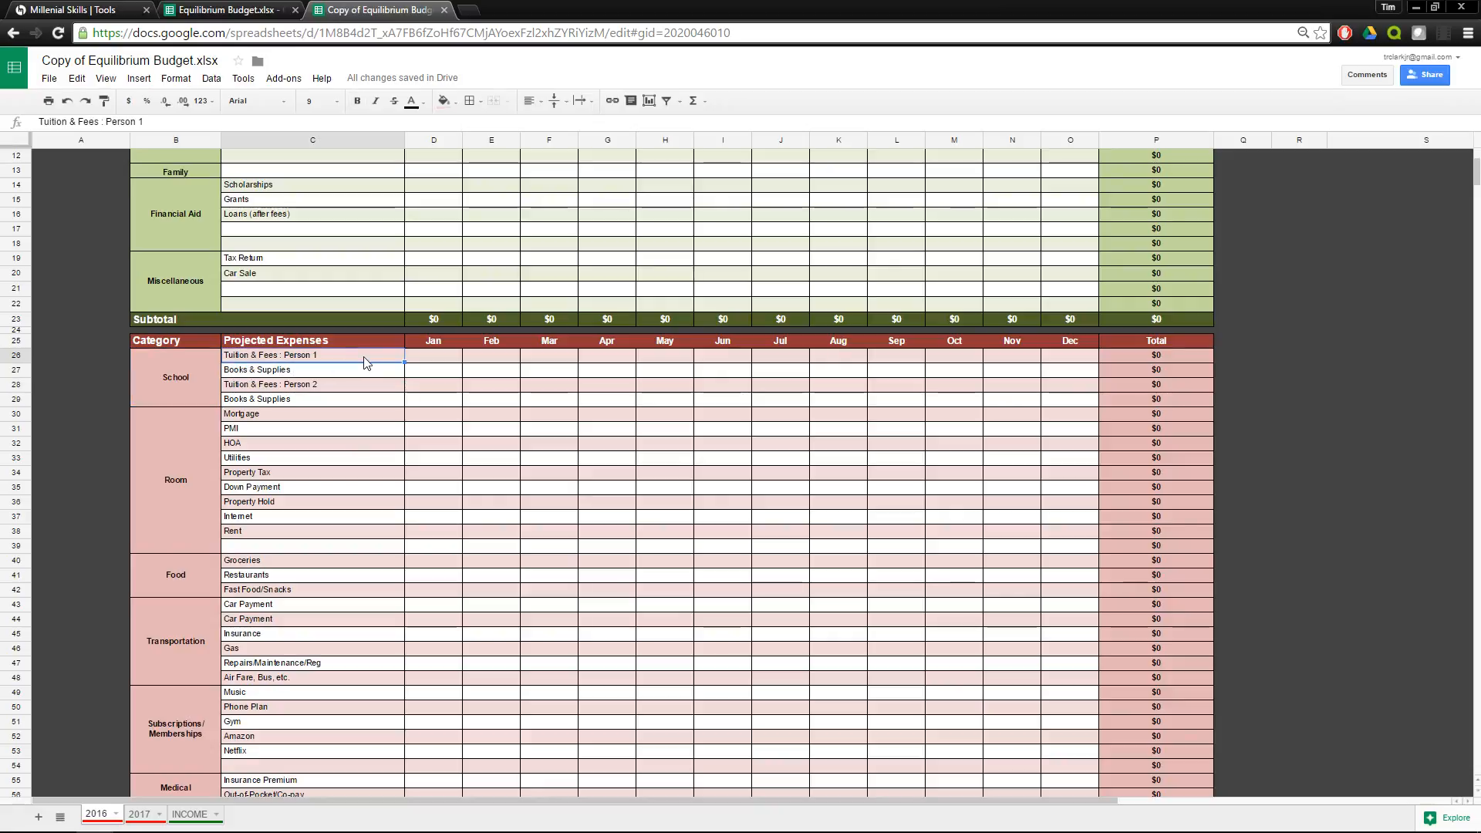
{"action": "left_click", "coordinate": [360, 369]}
{"action": "left_click", "coordinate": [441, 358]}
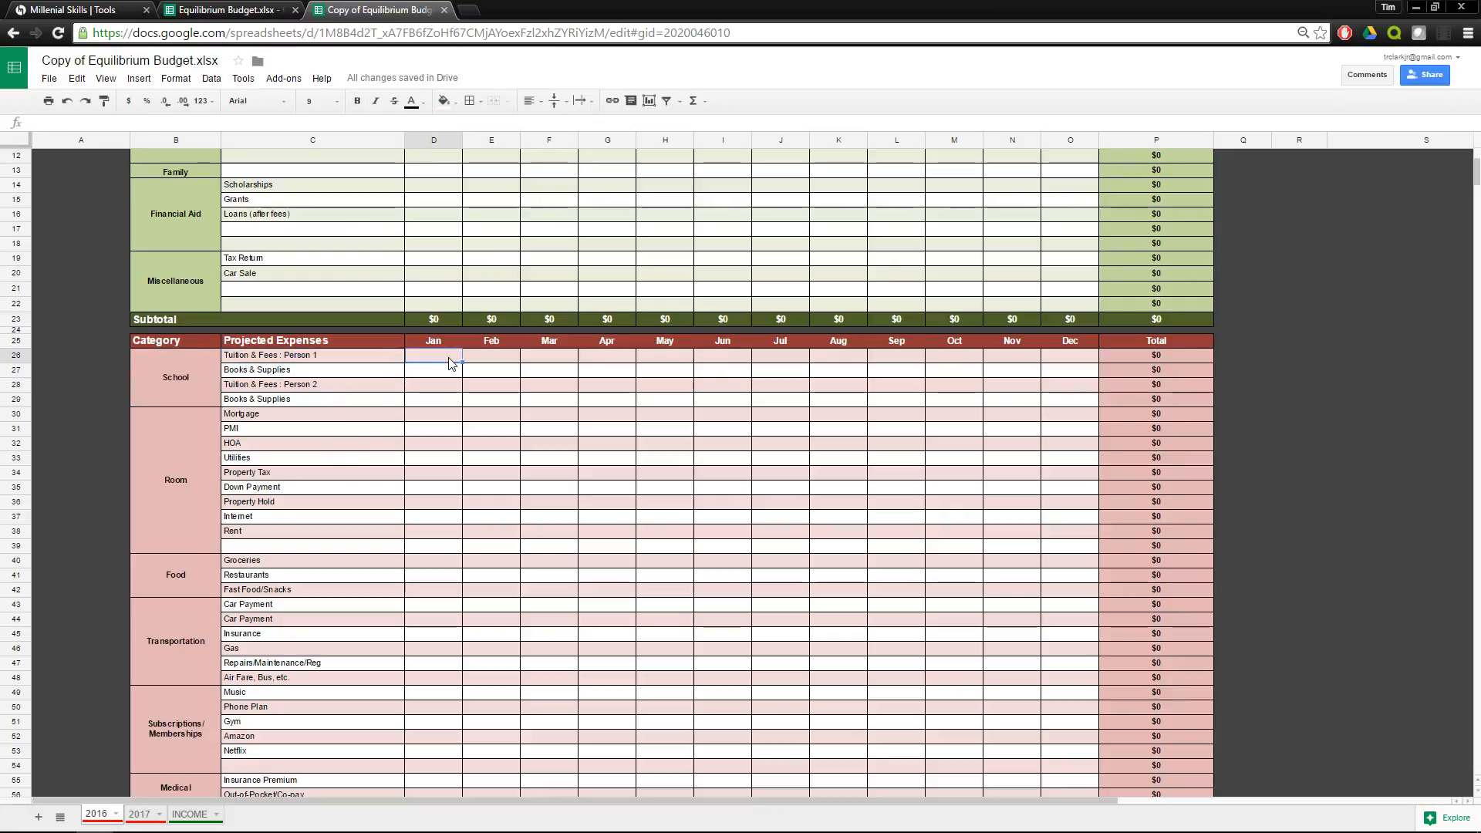
{"action": "left_click", "coordinate": [510, 358]}
{"action": "left_click", "coordinate": [610, 373]}
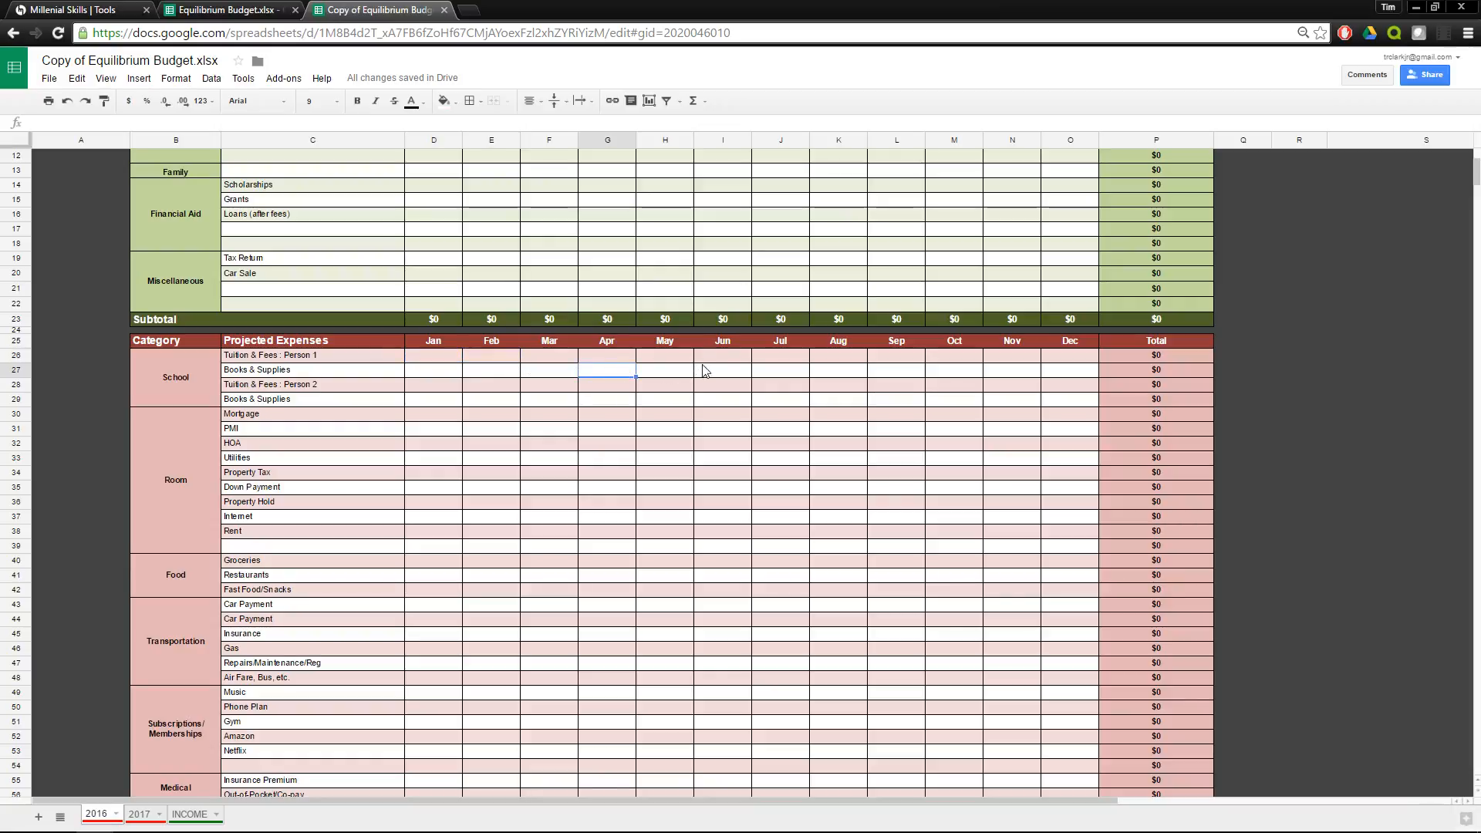
{"action": "left_click", "coordinate": [701, 370]}
{"action": "left_click", "coordinate": [882, 373]}
{"action": "left_click", "coordinate": [1018, 375]}
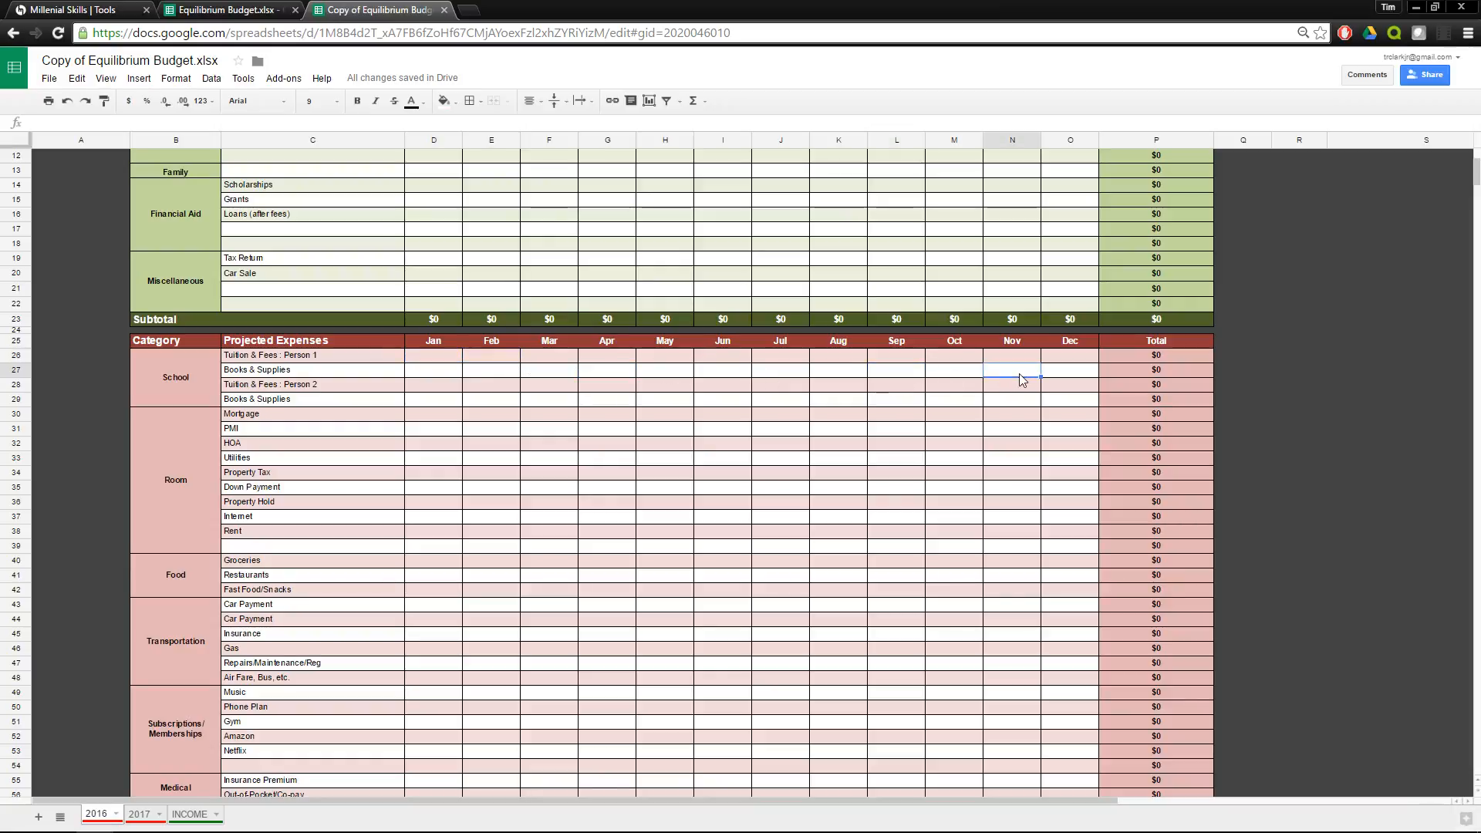
Enter 100,000 as the January amount for Tuition & Fees : Person 1 and correct it to 10,000.
{"action": "left_click", "coordinate": [452, 359]}
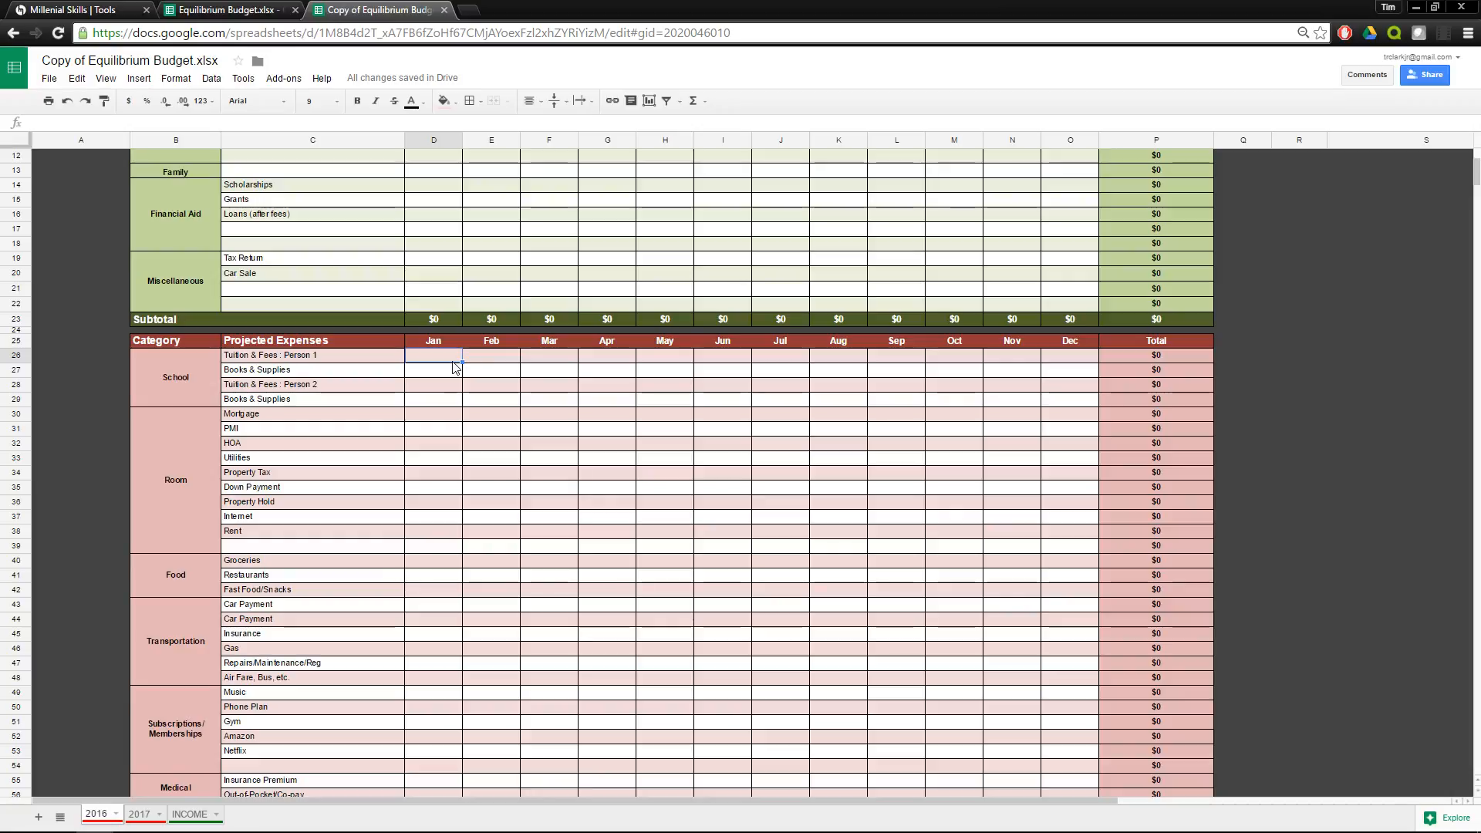
{"action": "type", "text": "100,000"}
{"action": "key", "text": "Return"}
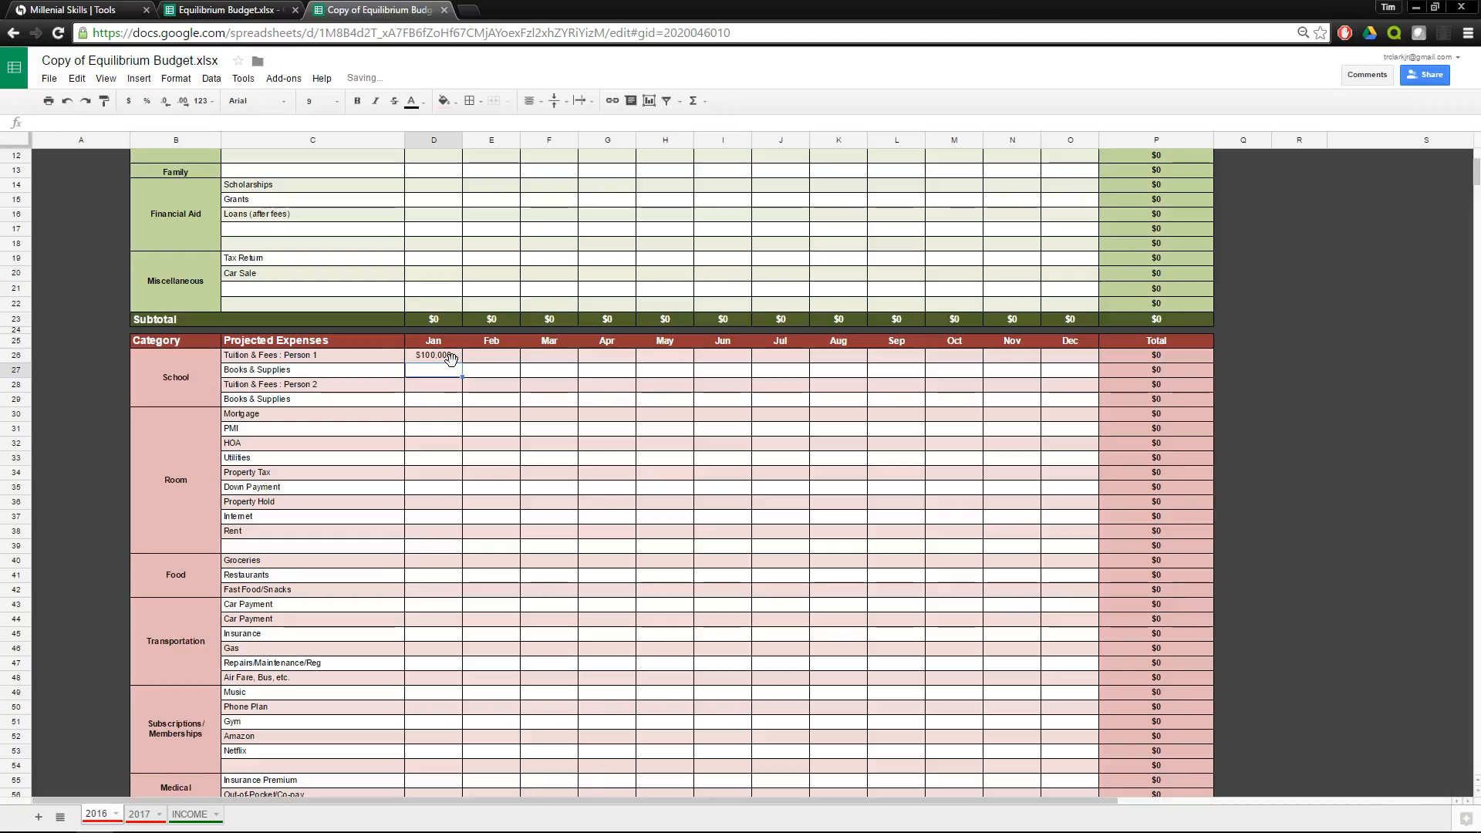
{"action": "key", "text": "Up"}
{"action": "key", "text": "Return"}
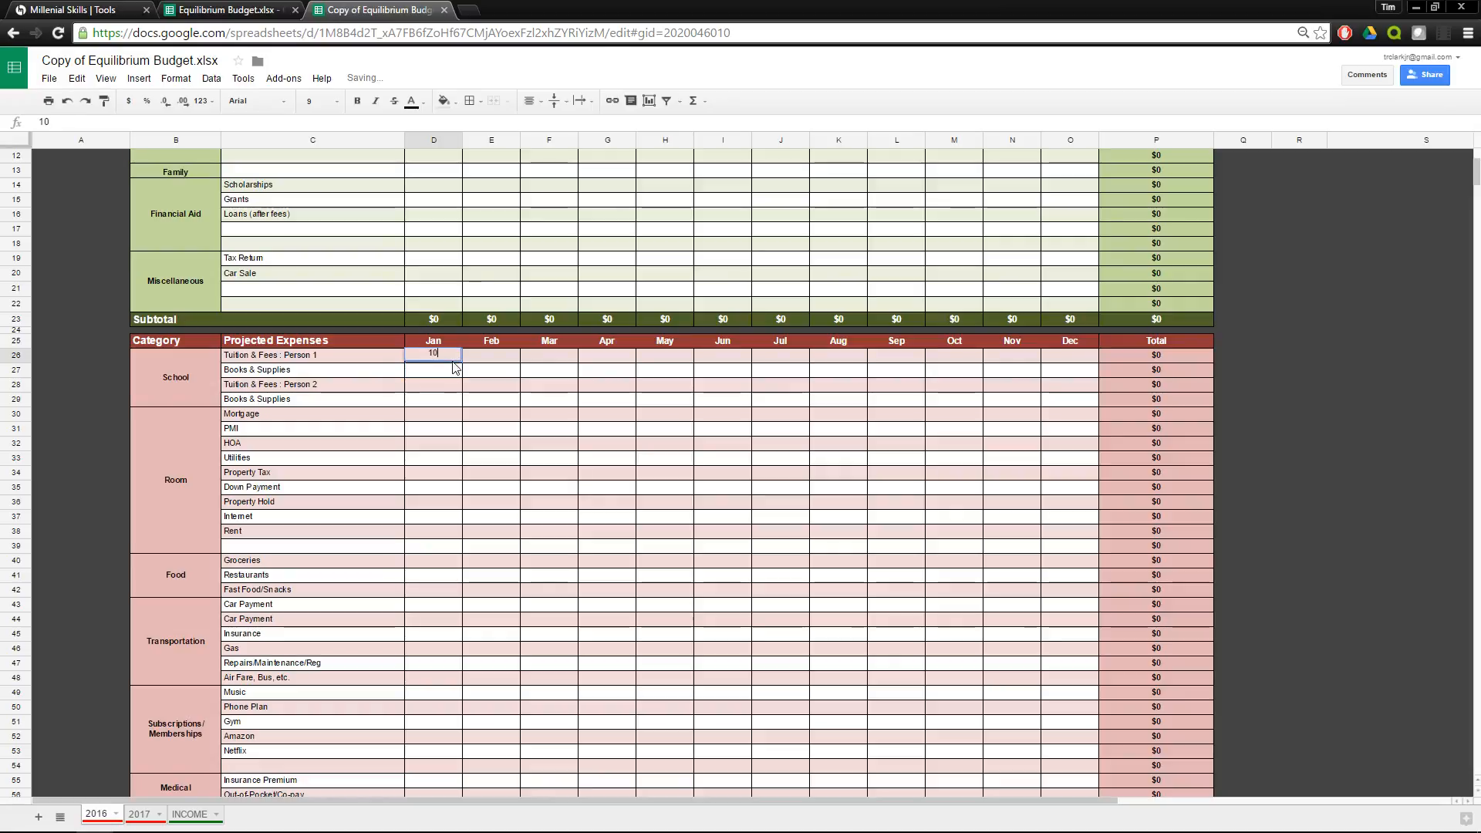
{"action": "key", "text": "BackSpace"}
{"action": "key", "text": "Return"}
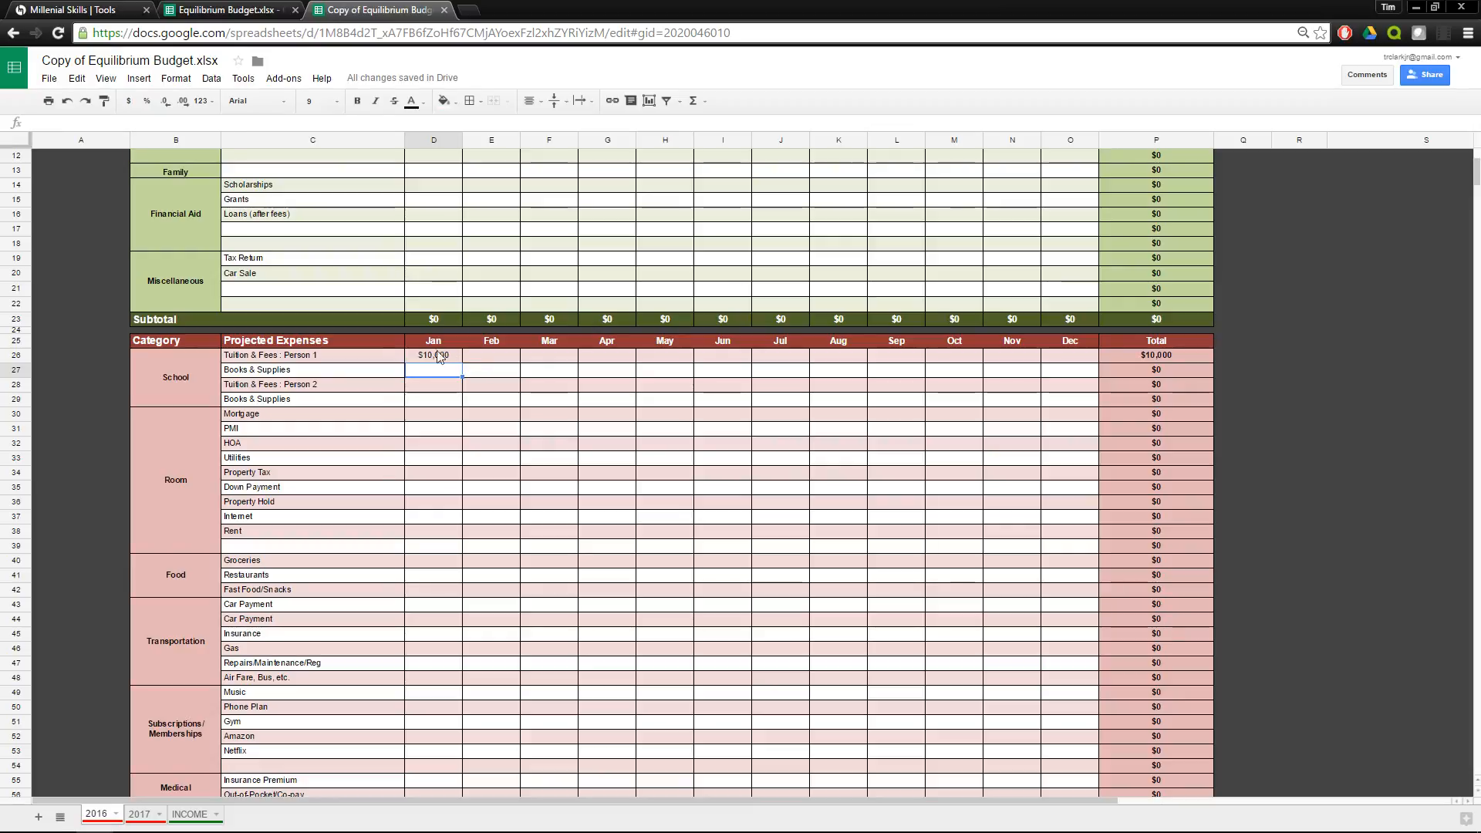
Inspect the January amount and Total formula for Tuition & Fees : Person 1, and compare them with the Projected Resources totals.
{"action": "left_click", "coordinate": [424, 359]}
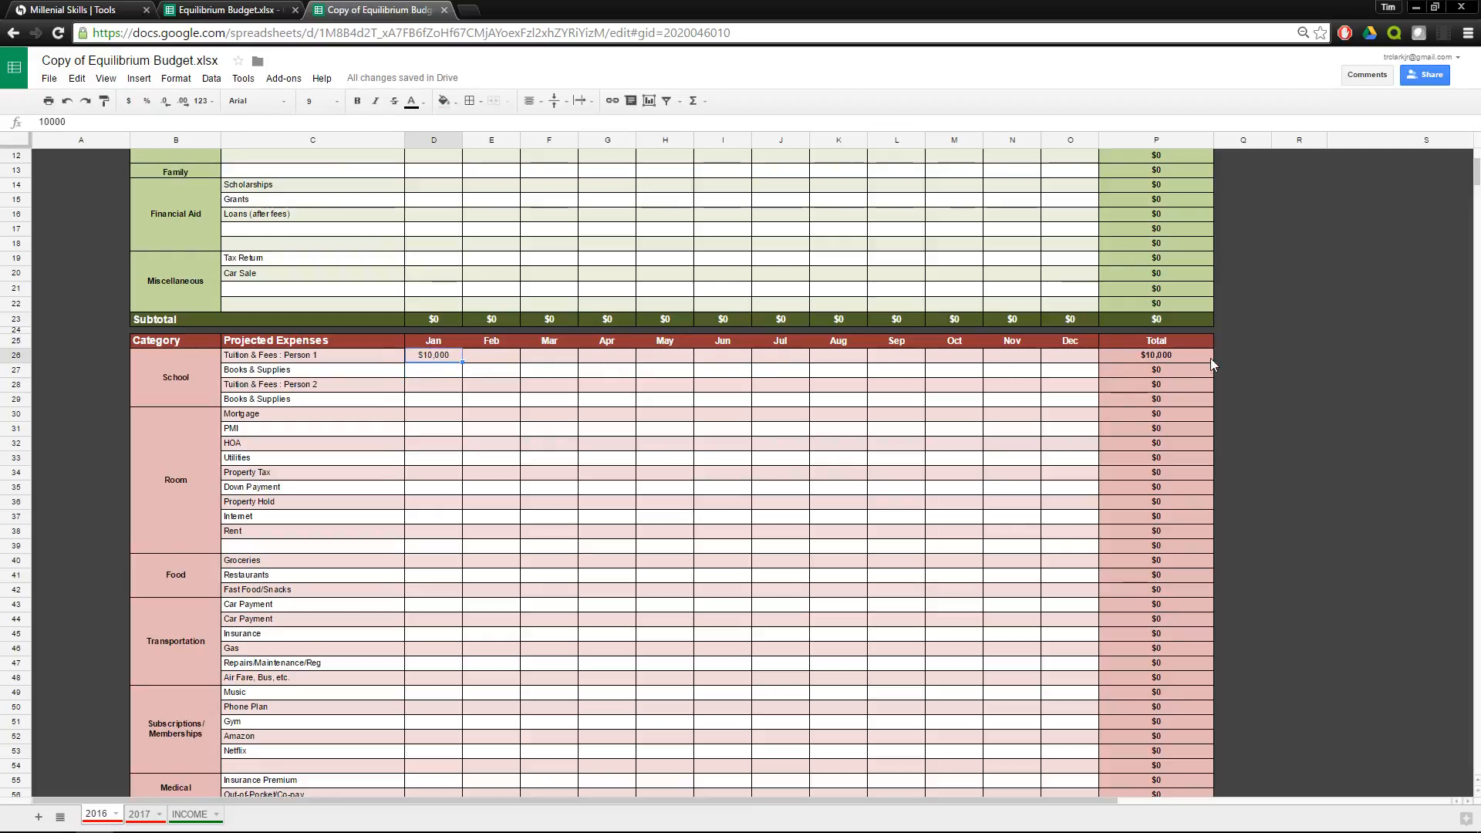
{"action": "left_click", "coordinate": [1192, 355]}
{"action": "scroll", "coordinate": [1192, 354], "scroll_direction": "up", "scroll_amount": 3}
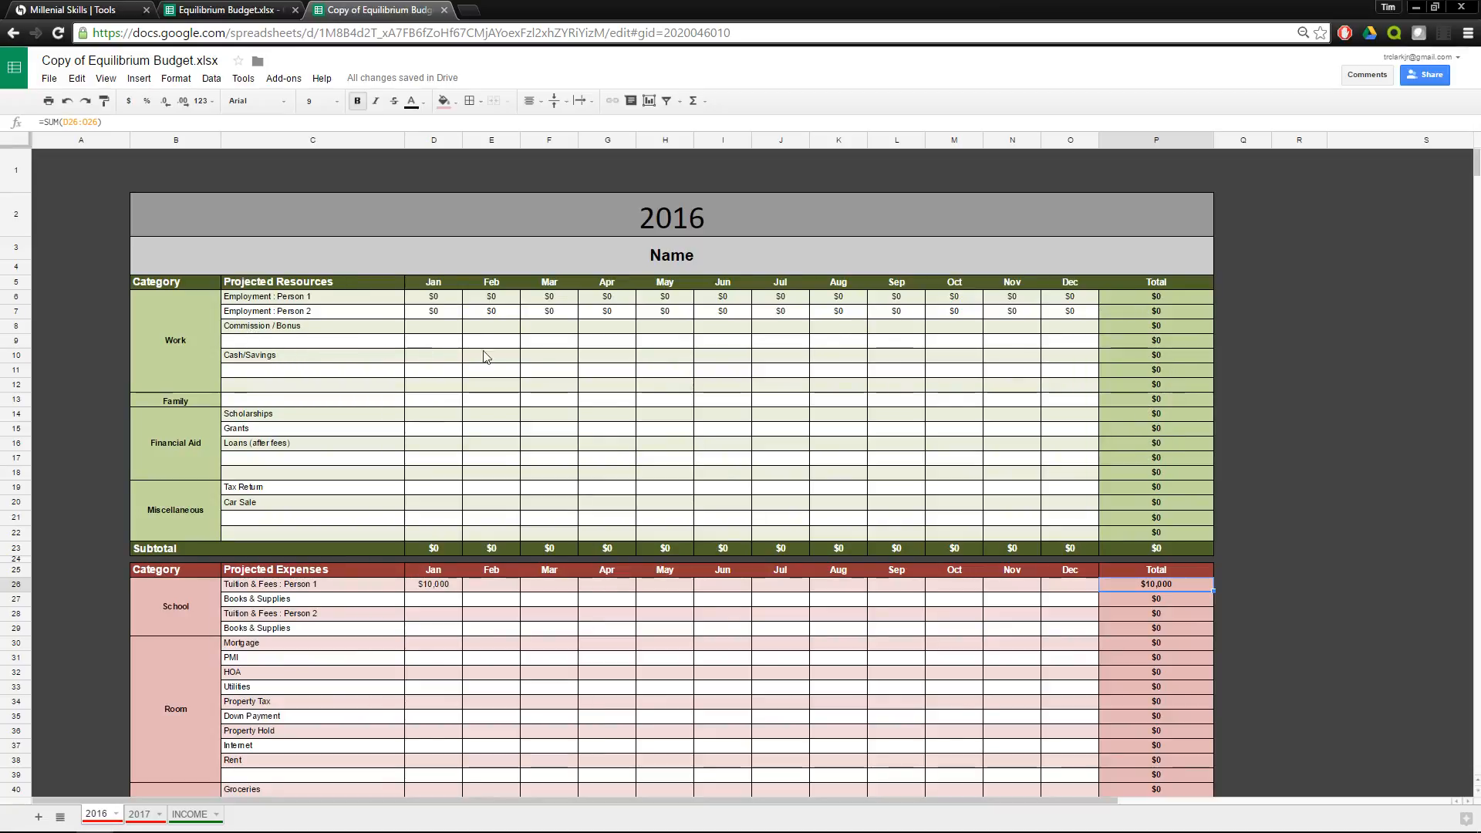
{"action": "scroll", "coordinate": [975, 380], "scroll_direction": "down", "scroll_amount": 2}
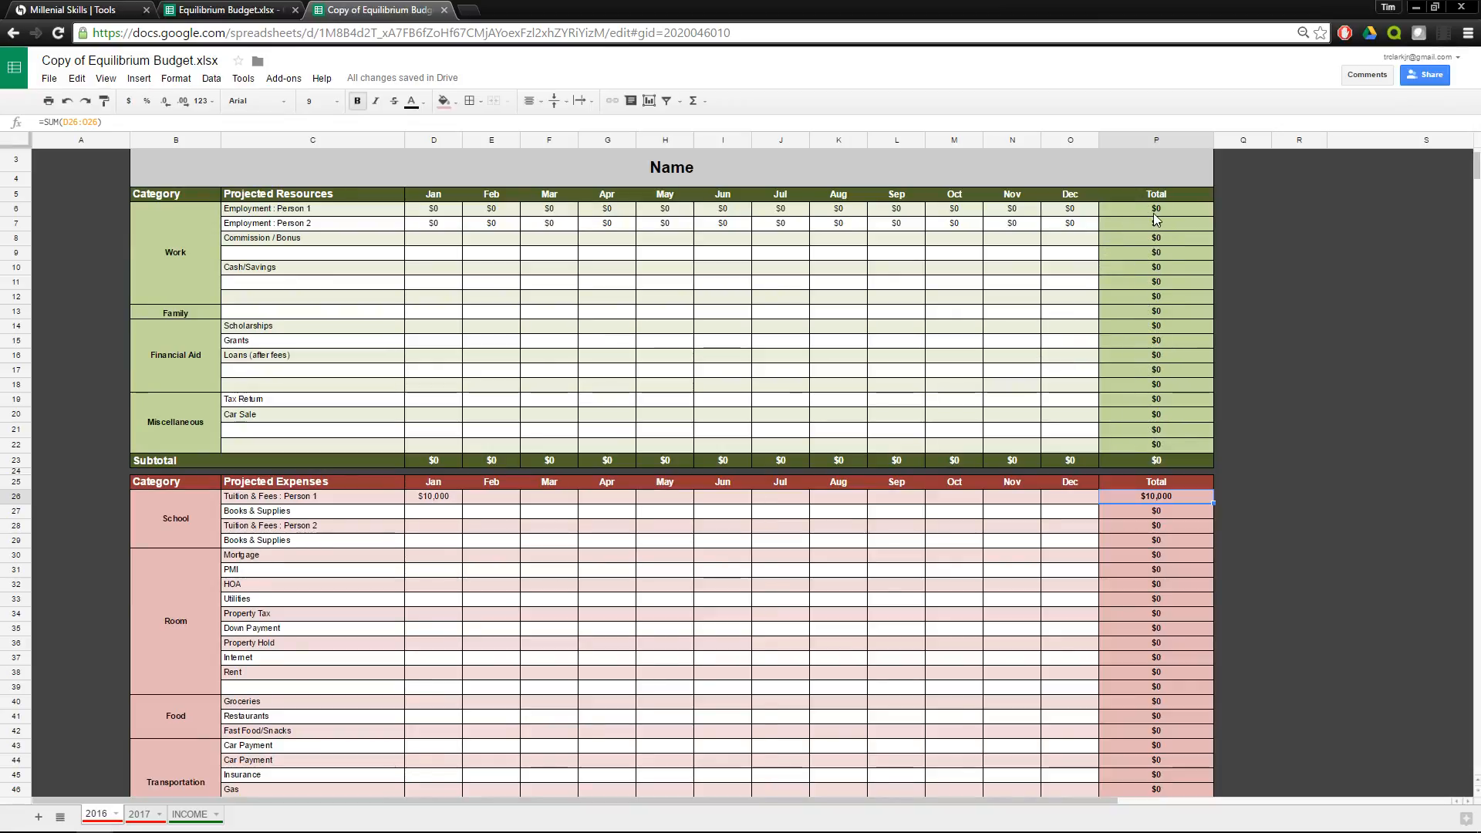
{"action": "scroll", "coordinate": [1112, 256], "scroll_direction": "down", "scroll_amount": 1}
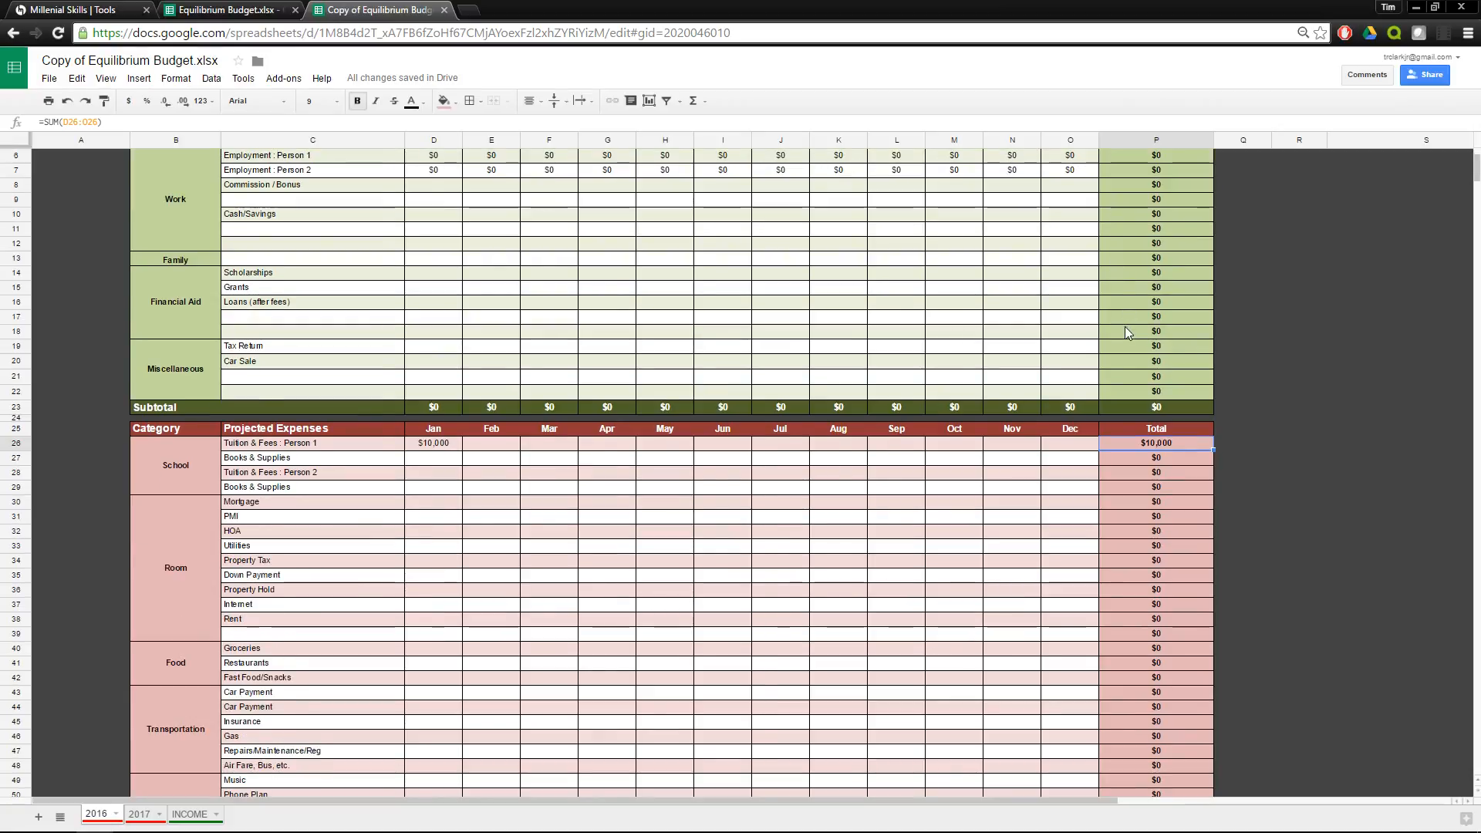
Examine the Room category's expense rows from Mortgage to Property Tax, and the Transportation category's Car Payment and Repairs/Maintenance/Reg rows.
{"action": "scroll", "coordinate": [1126, 347], "scroll_direction": "down", "scroll_amount": 1}
{"action": "scroll", "coordinate": [1164, 408], "scroll_direction": "down", "scroll_amount": 2}
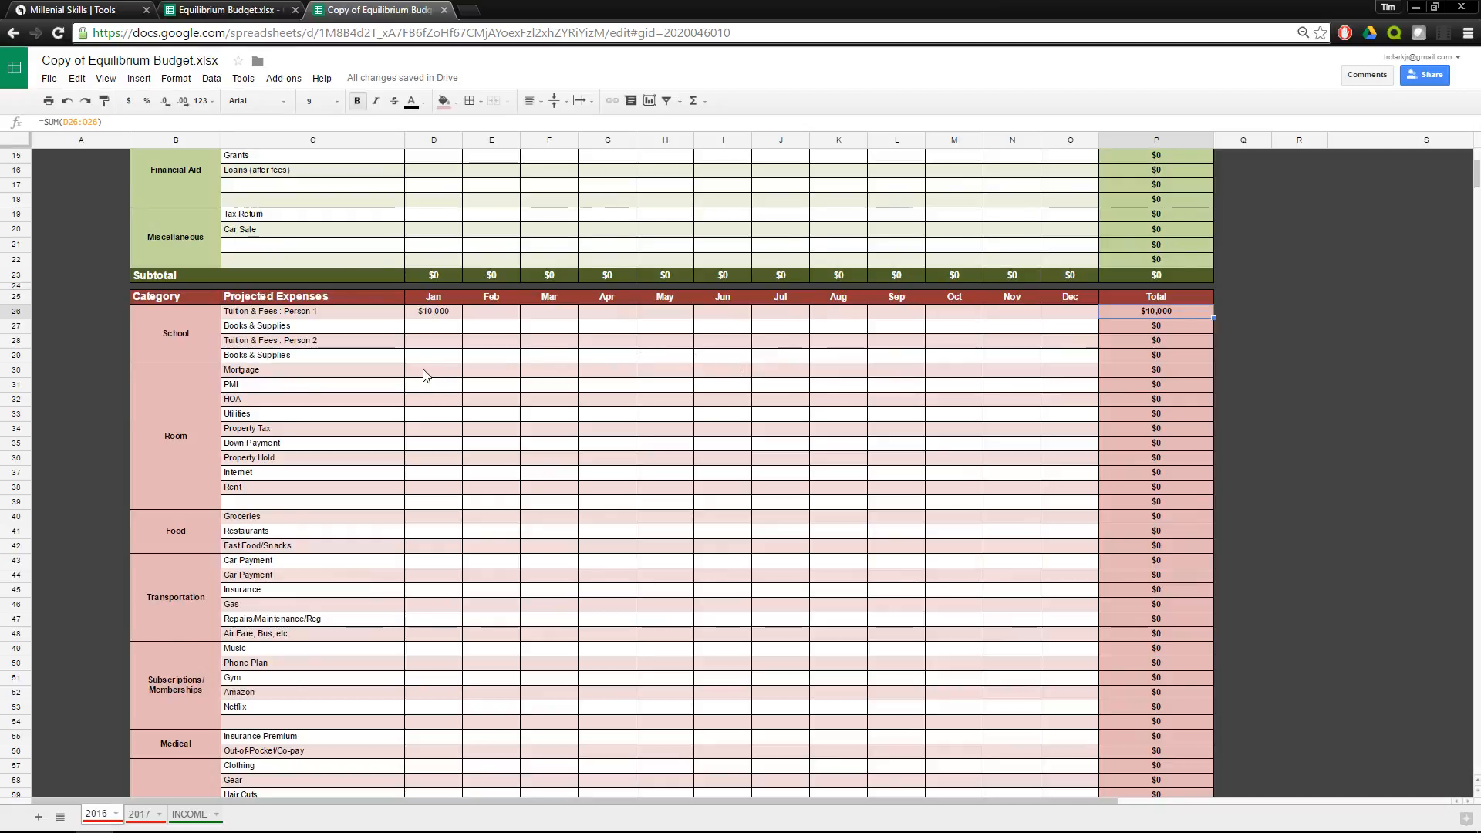
{"action": "scroll", "coordinate": [401, 372], "scroll_direction": "down", "scroll_amount": 1}
{"action": "left_click", "coordinate": [210, 339]}
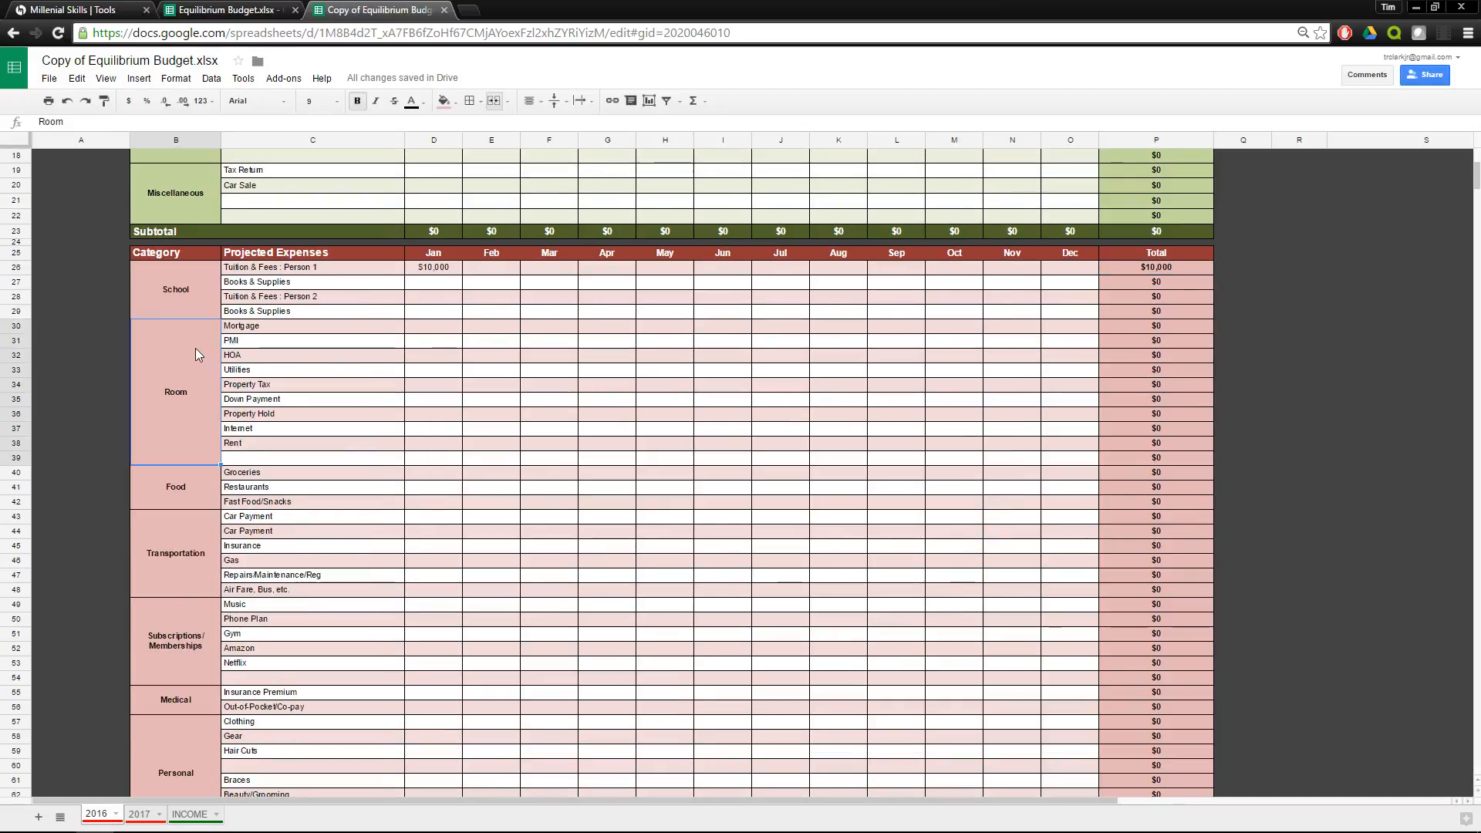
{"action": "left_click", "coordinate": [273, 330]}
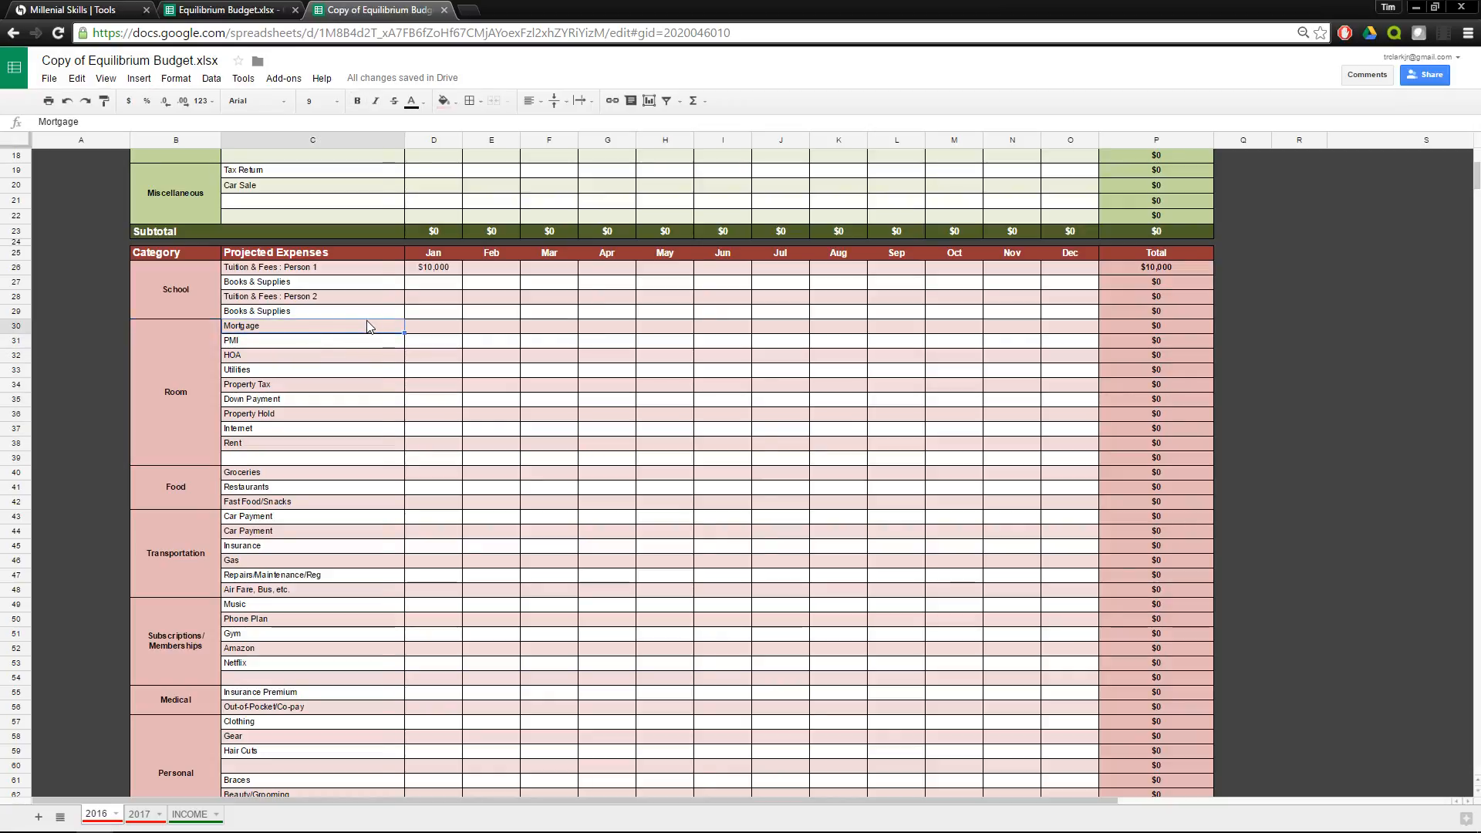
{"action": "left_click_drag", "start_coordinate": [367, 326], "coordinate": [363, 371]}
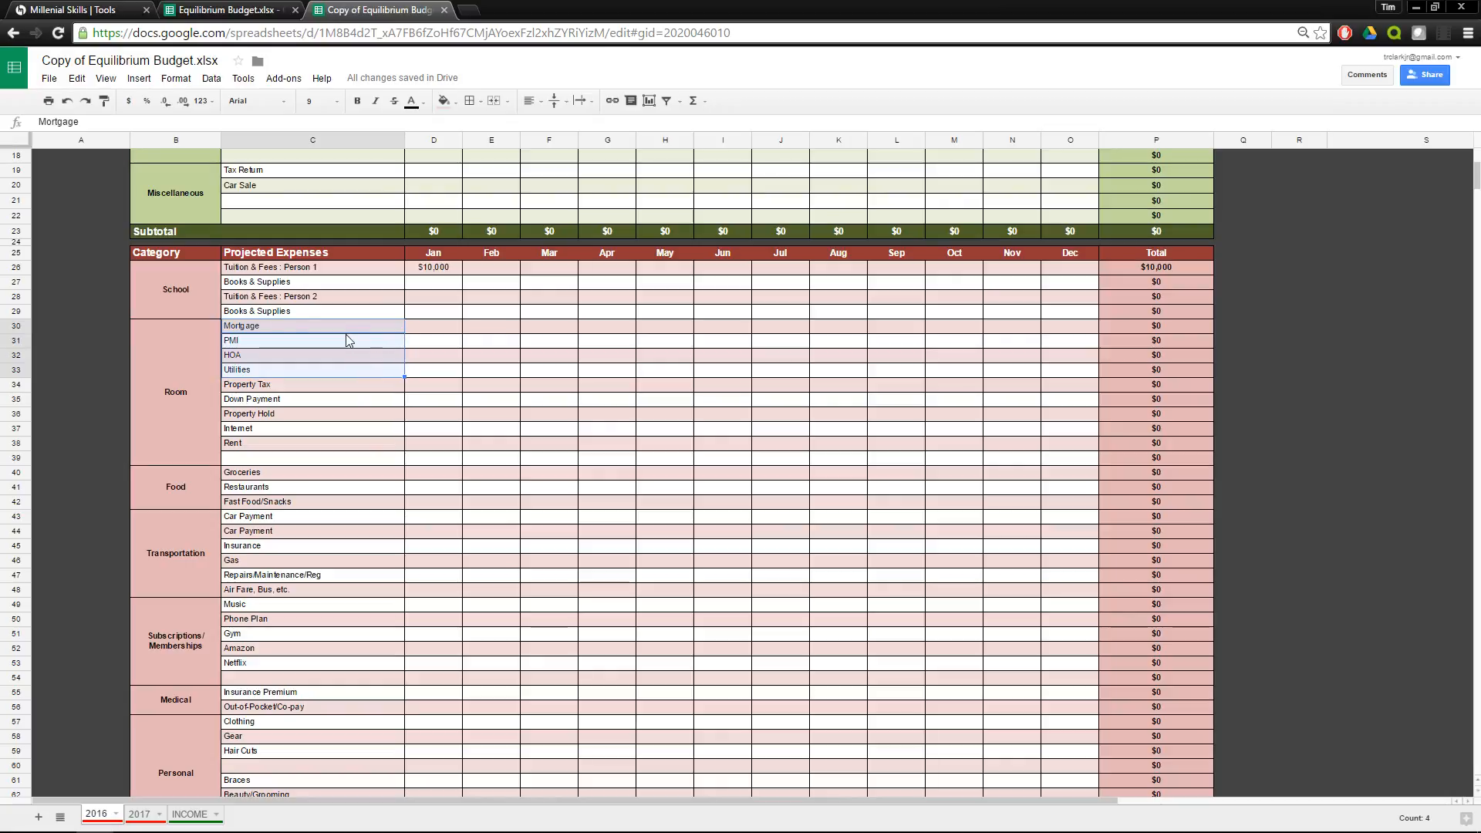
{"action": "left_click", "coordinate": [347, 340]}
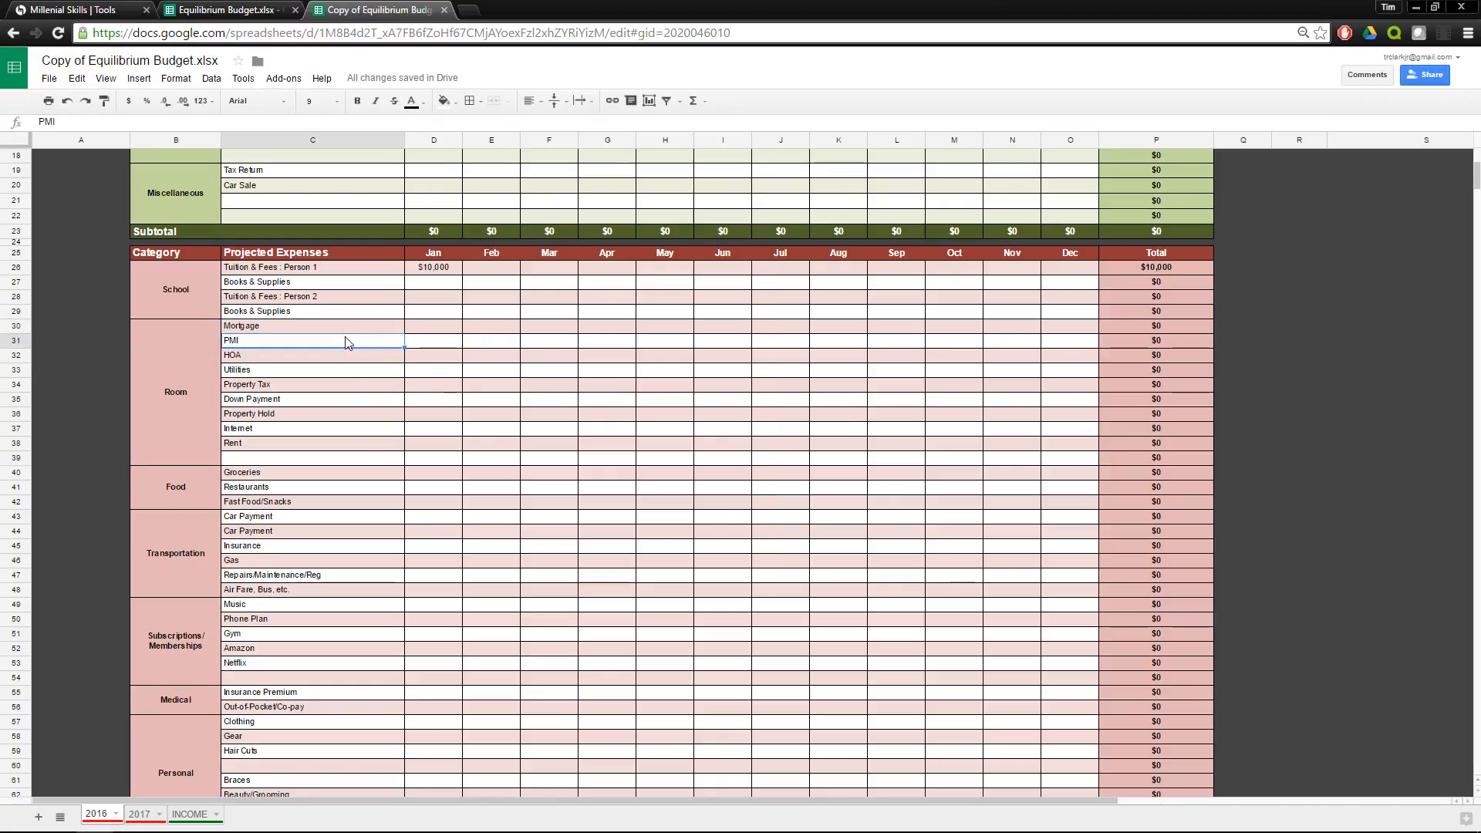
{"action": "left_click", "coordinate": [334, 355]}
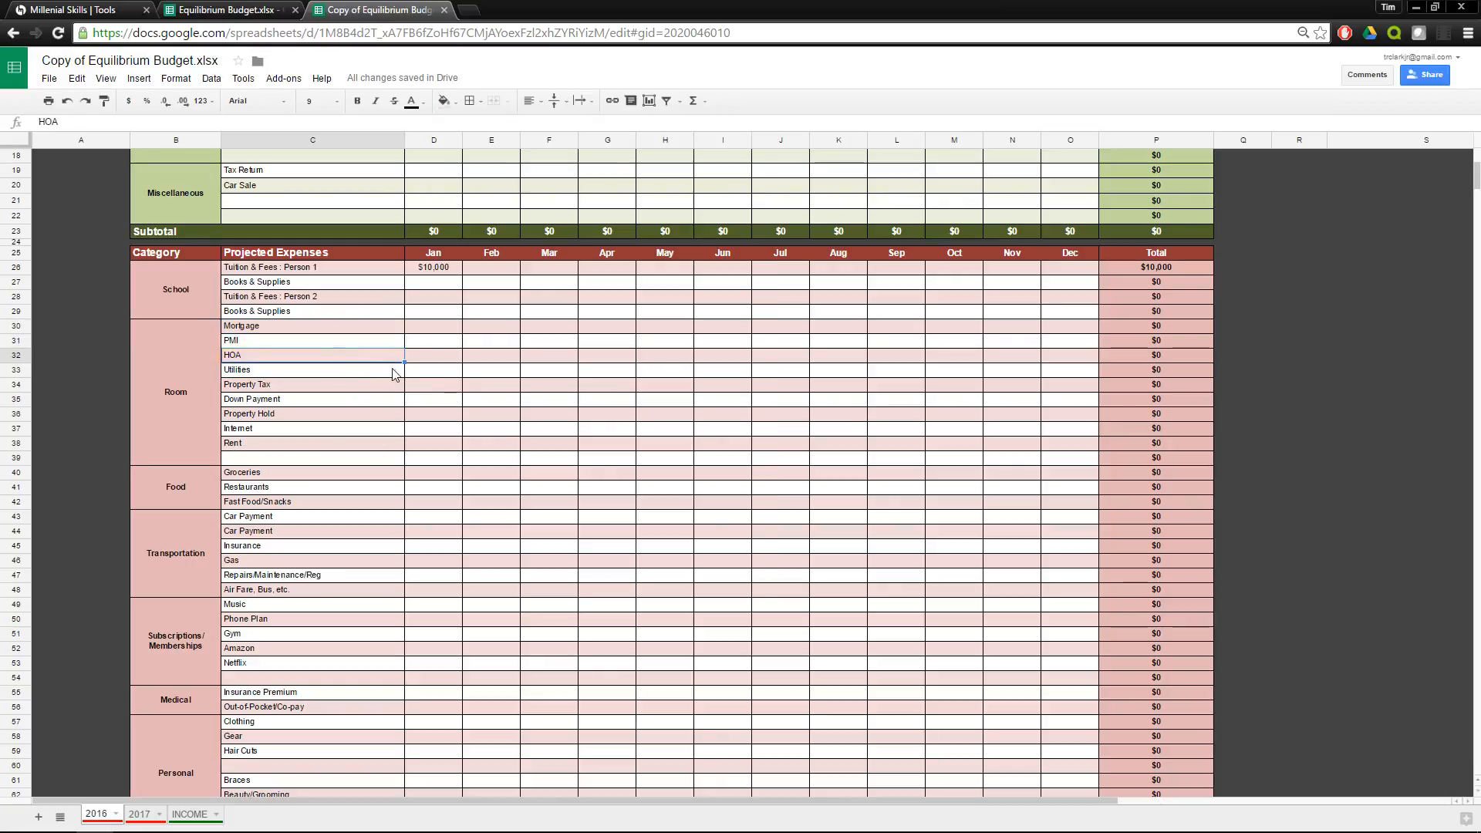
{"action": "left_click", "coordinate": [395, 374]}
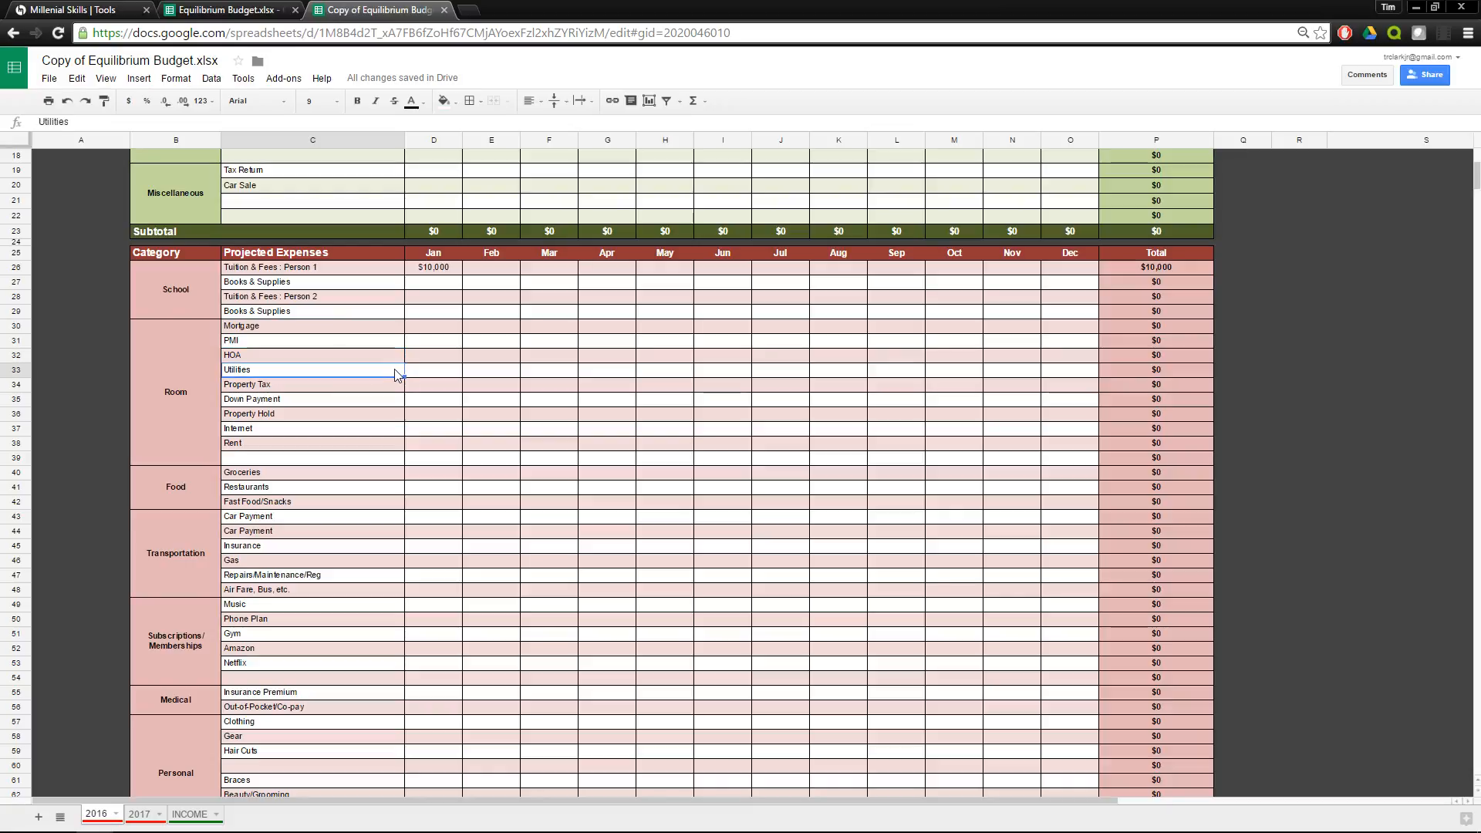
{"action": "left_click", "coordinate": [377, 388]}
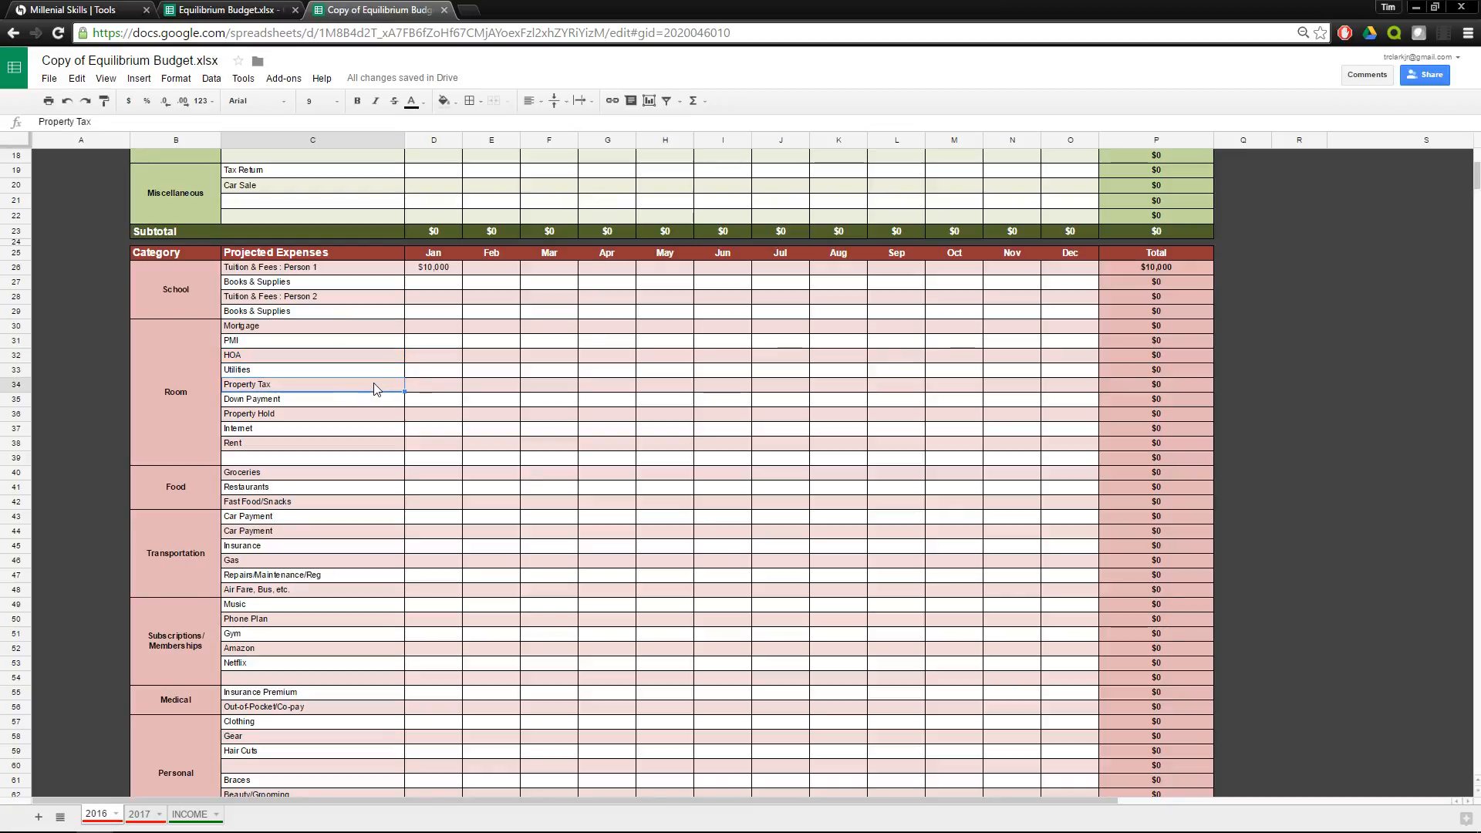
{"action": "scroll", "coordinate": [376, 388], "scroll_direction": "down", "scroll_amount": 1}
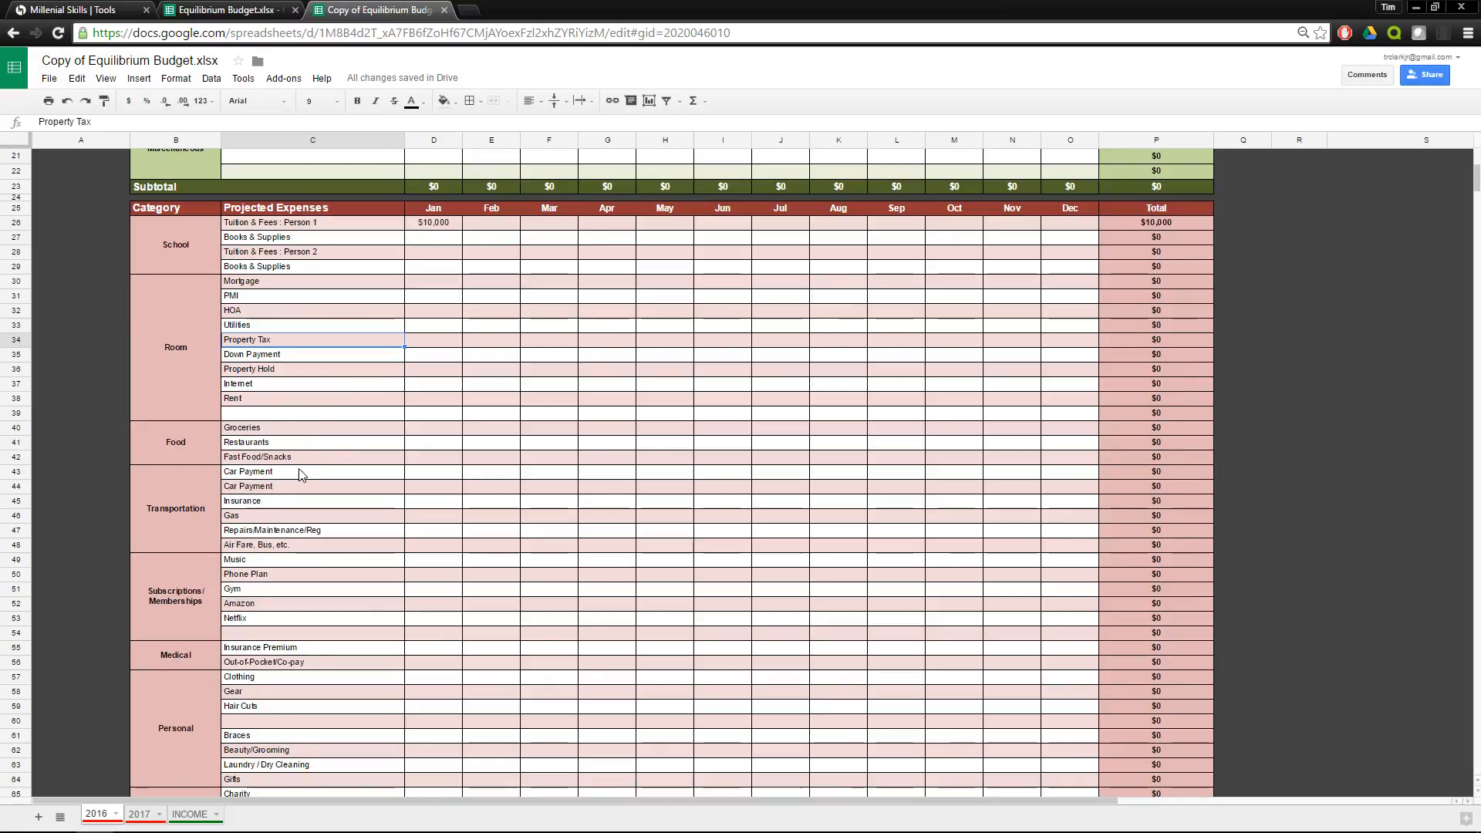
{"action": "left_click", "coordinate": [301, 487]}
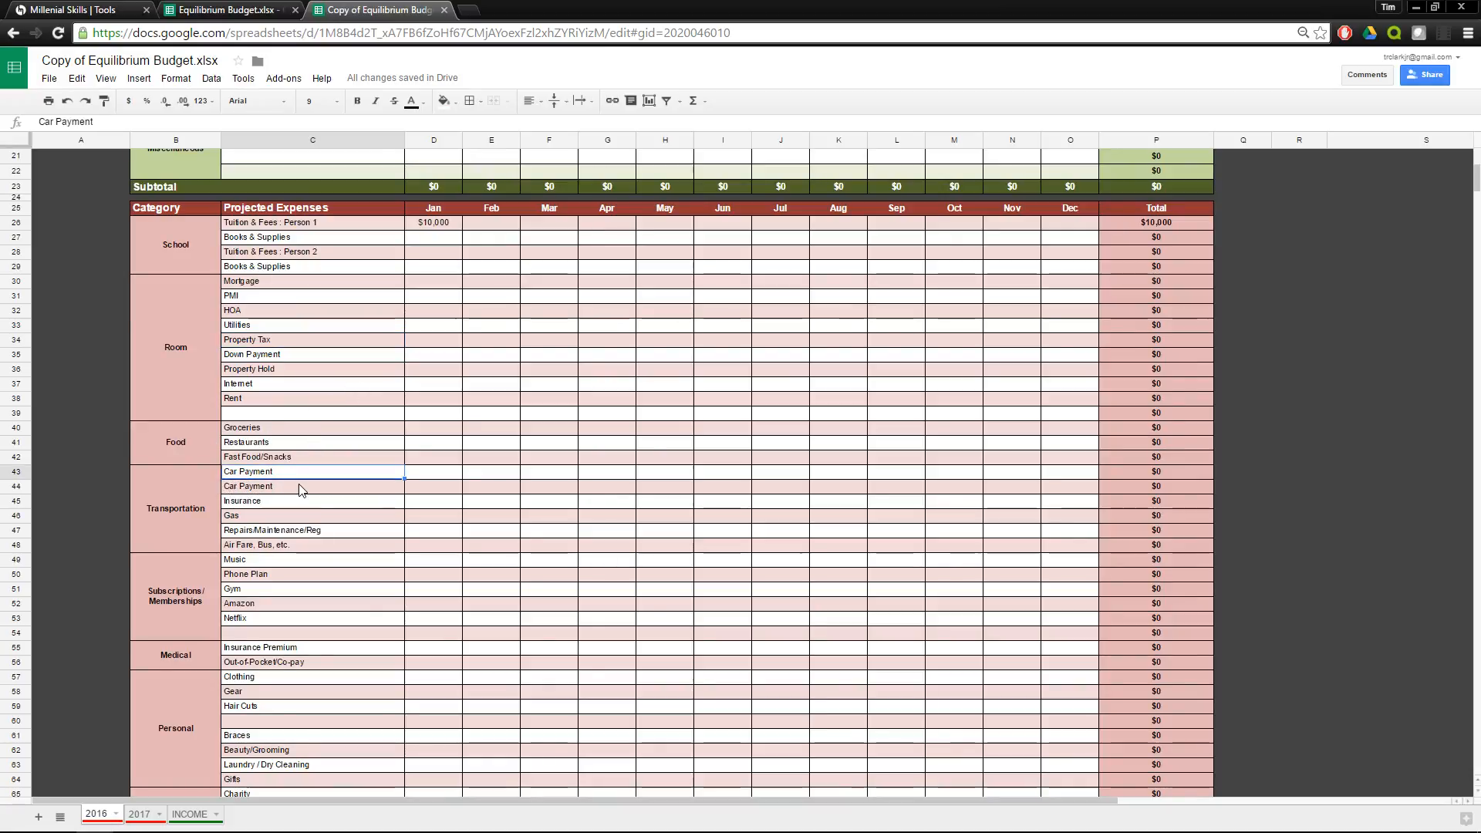
{"action": "left_click", "coordinate": [306, 533]}
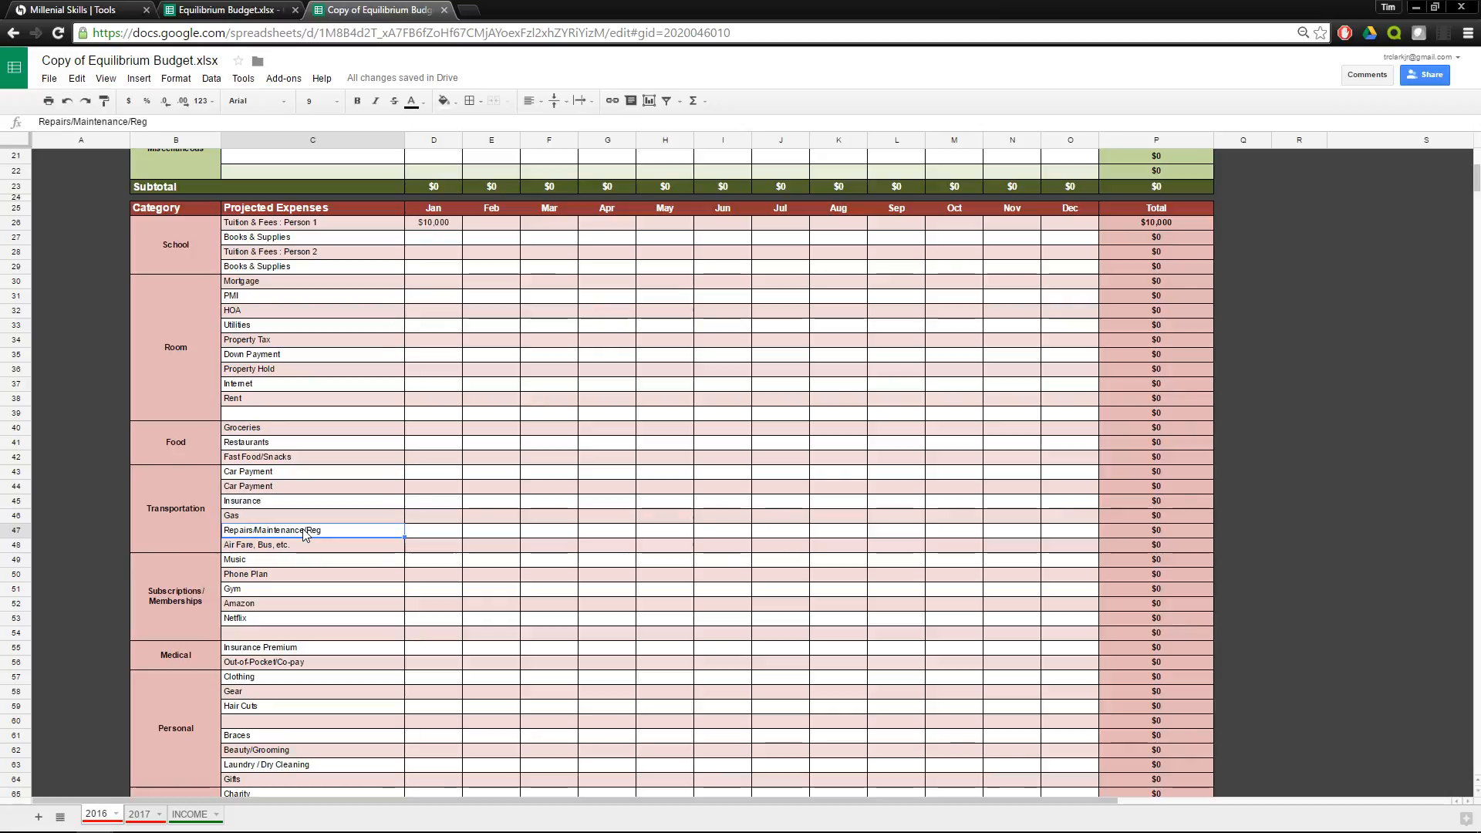
In the Subscriptions/Memberships category, enter January amounts of 10 for Music, 100 for Phone Plan and 50 for Gym.
{"action": "scroll", "coordinate": [309, 518], "scroll_direction": "down", "scroll_amount": 1}
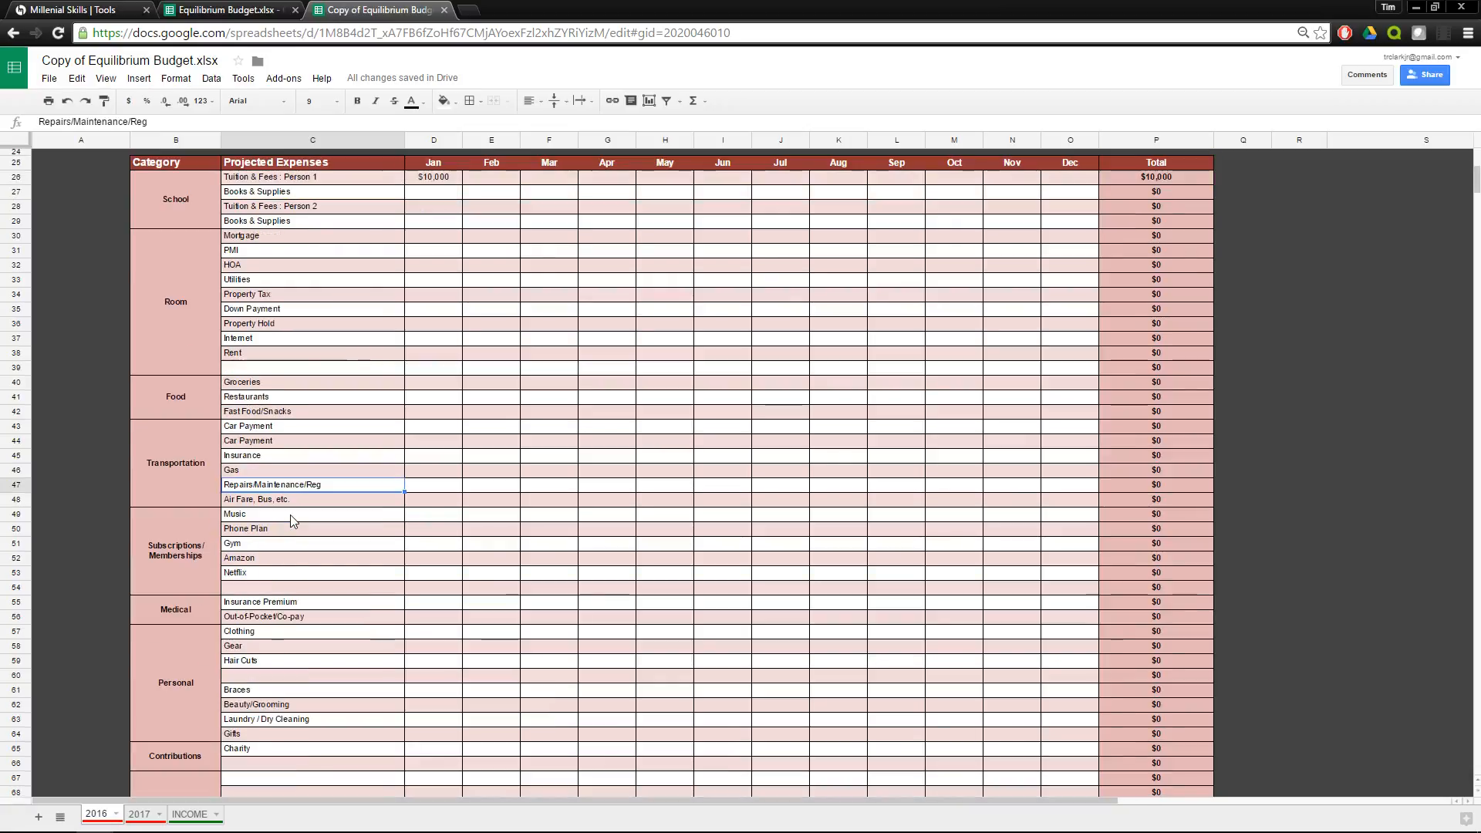
{"action": "left_click", "coordinate": [210, 529]}
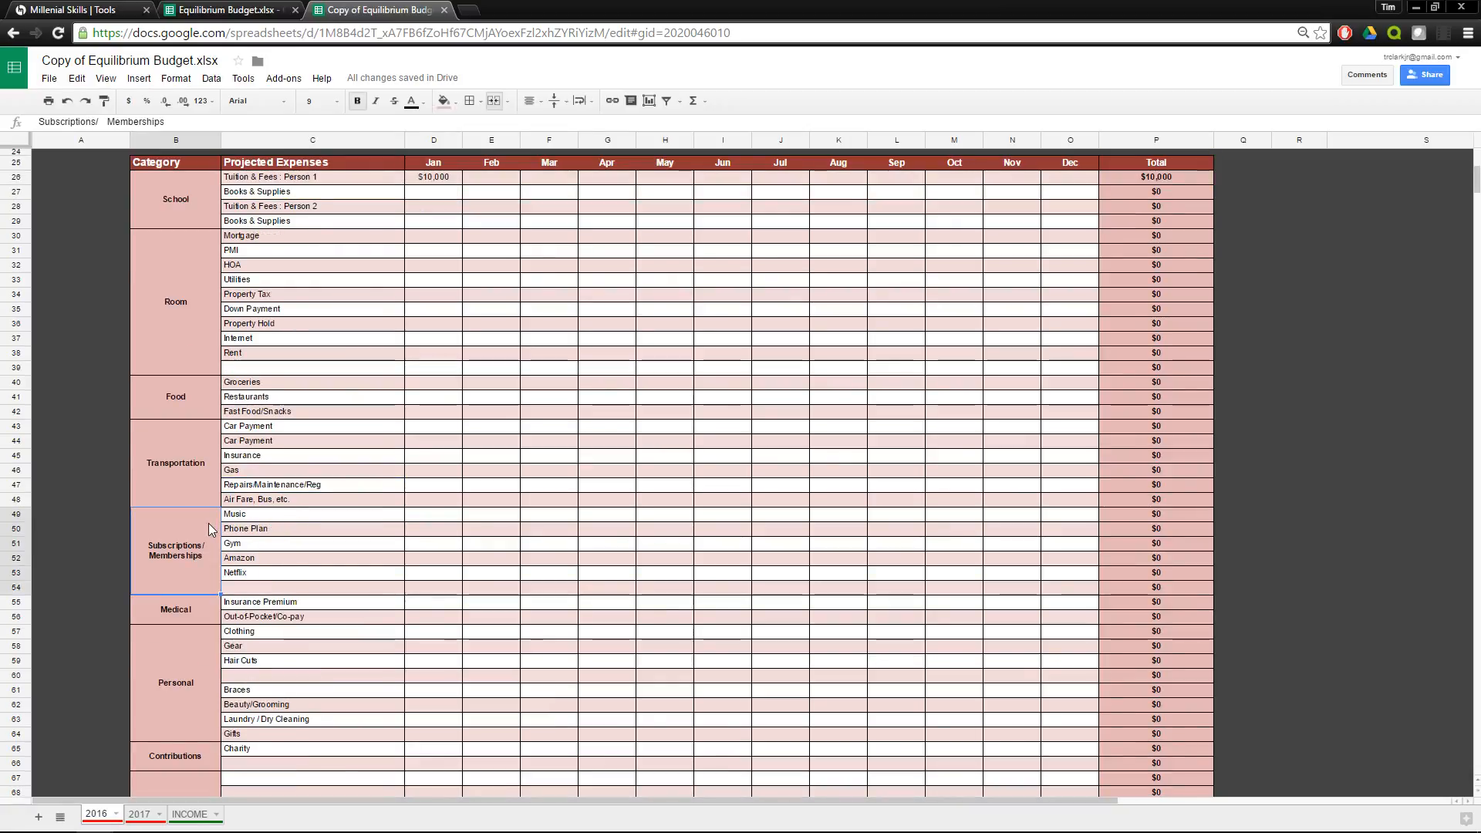
{"action": "left_click", "coordinate": [295, 514]}
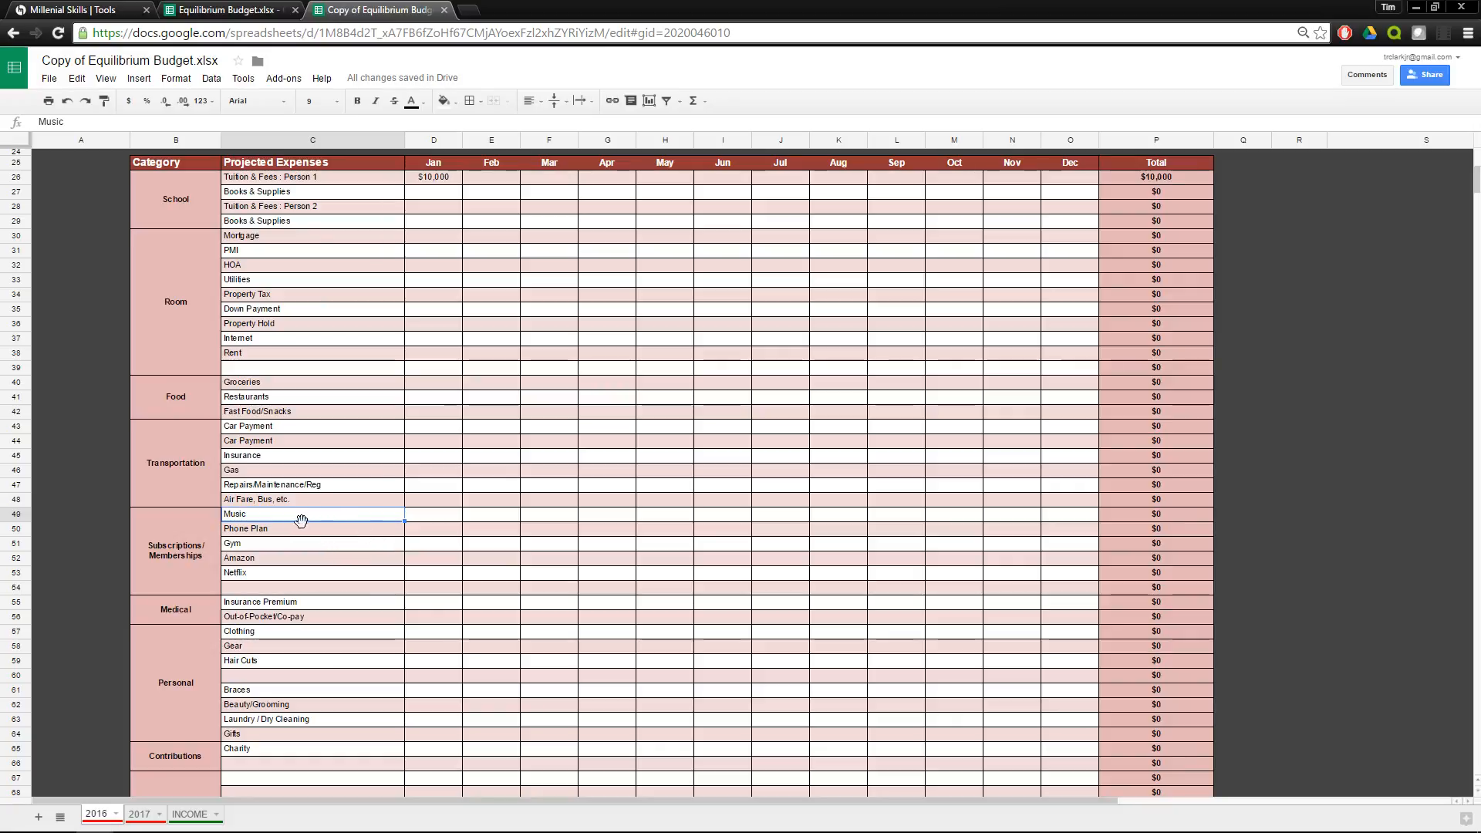
{"action": "left_click", "coordinate": [437, 517]}
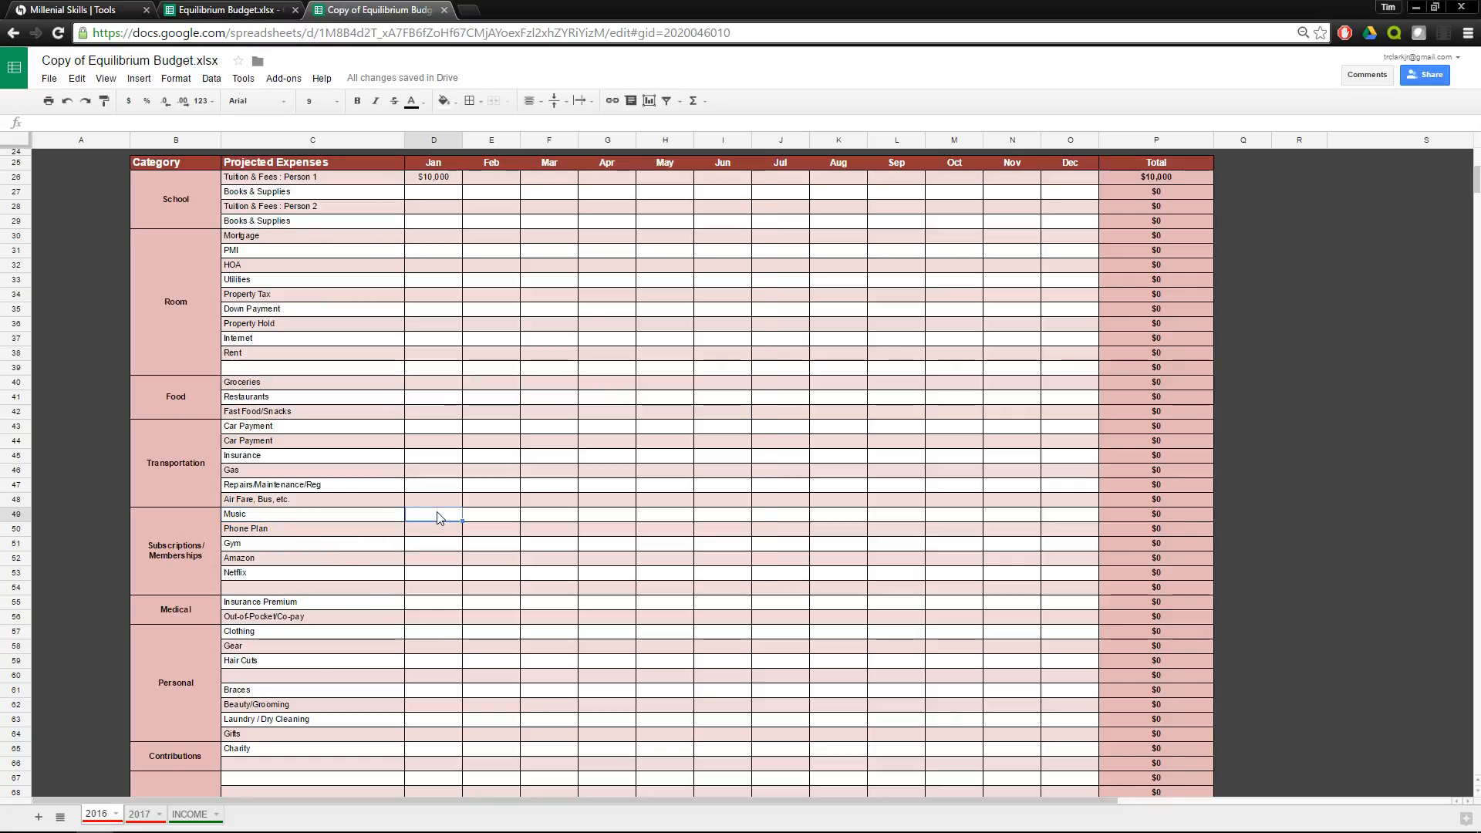
{"action": "type", "text": "10"}
{"action": "key", "text": "Return"}
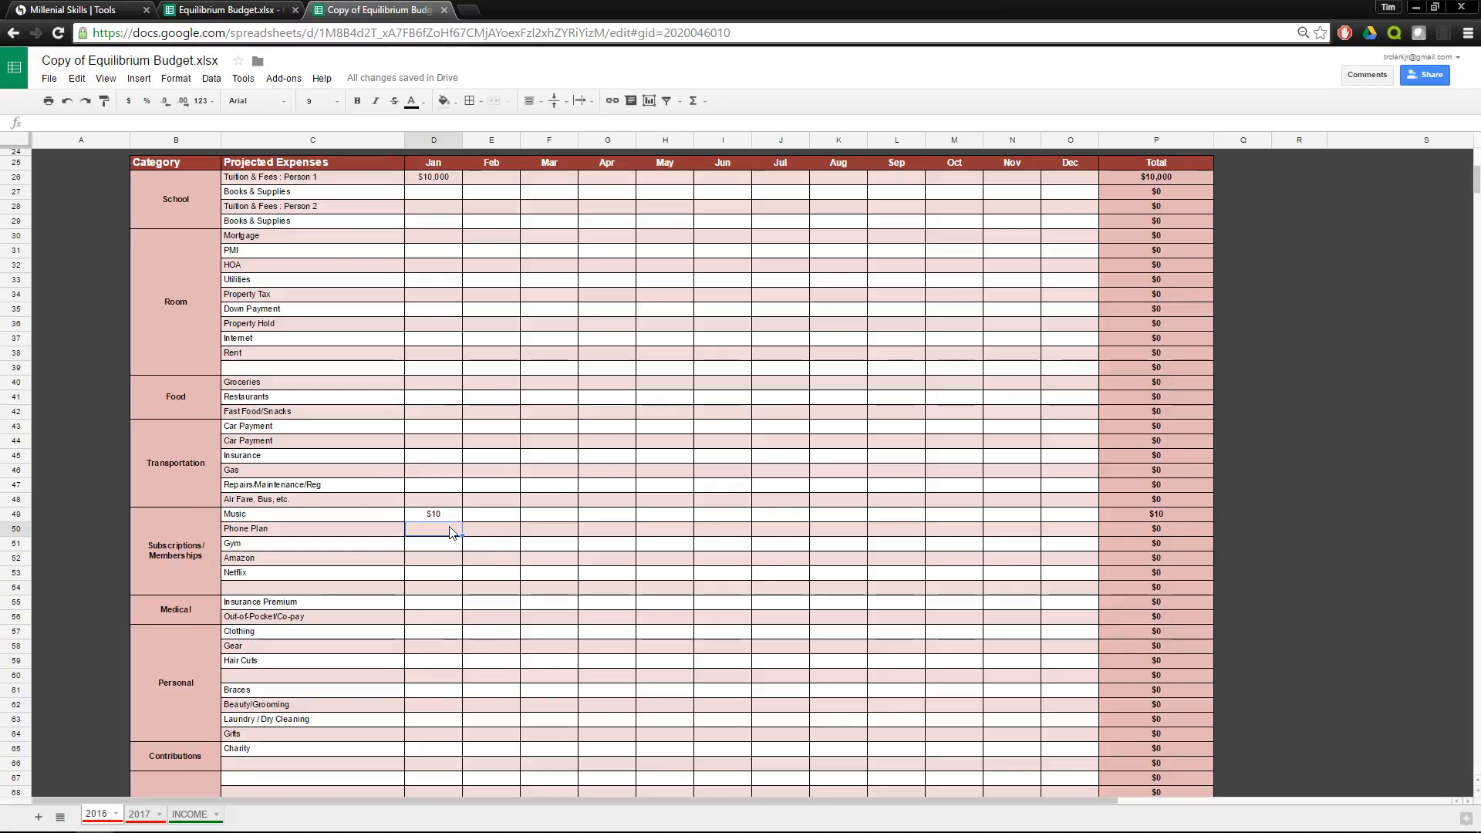
{"action": "type", "text": "100"}
{"action": "key", "text": "Return"}
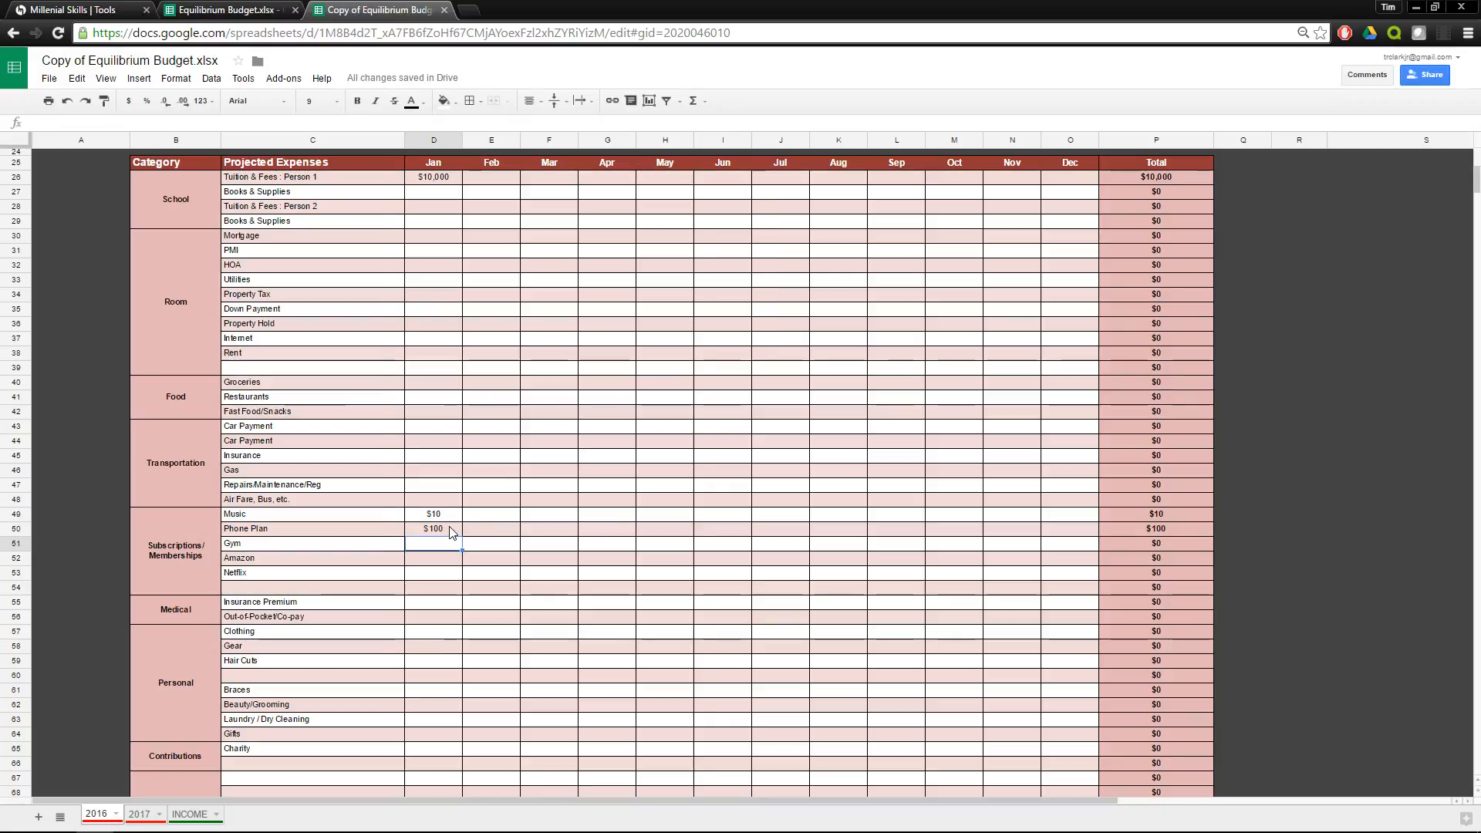
{"action": "type", "text": "50"}
{"action": "key", "text": "Return"}
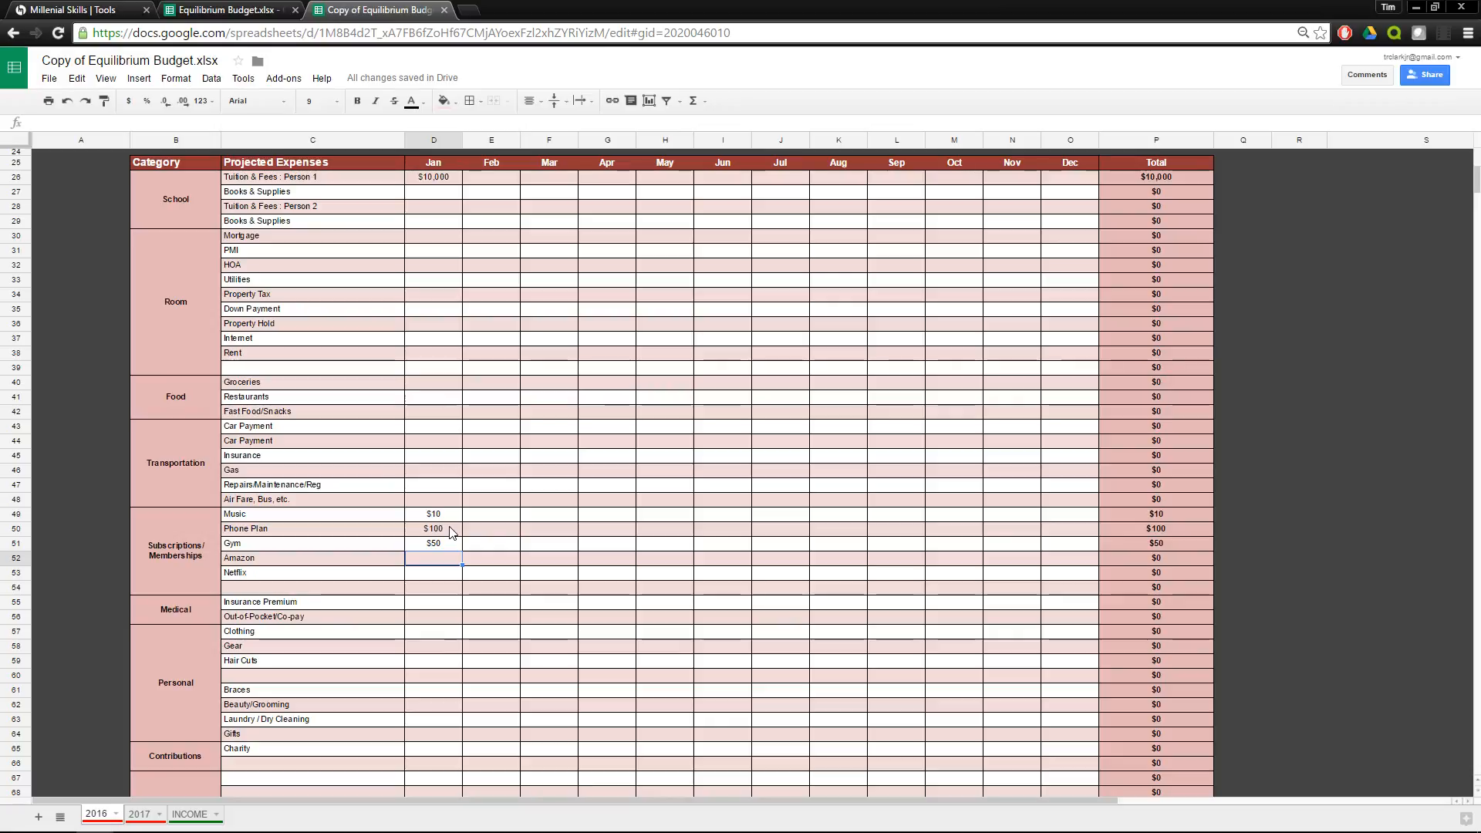
Fill the Gym row's January amount of 50 across every month through December.
{"action": "left_click", "coordinate": [453, 532]}
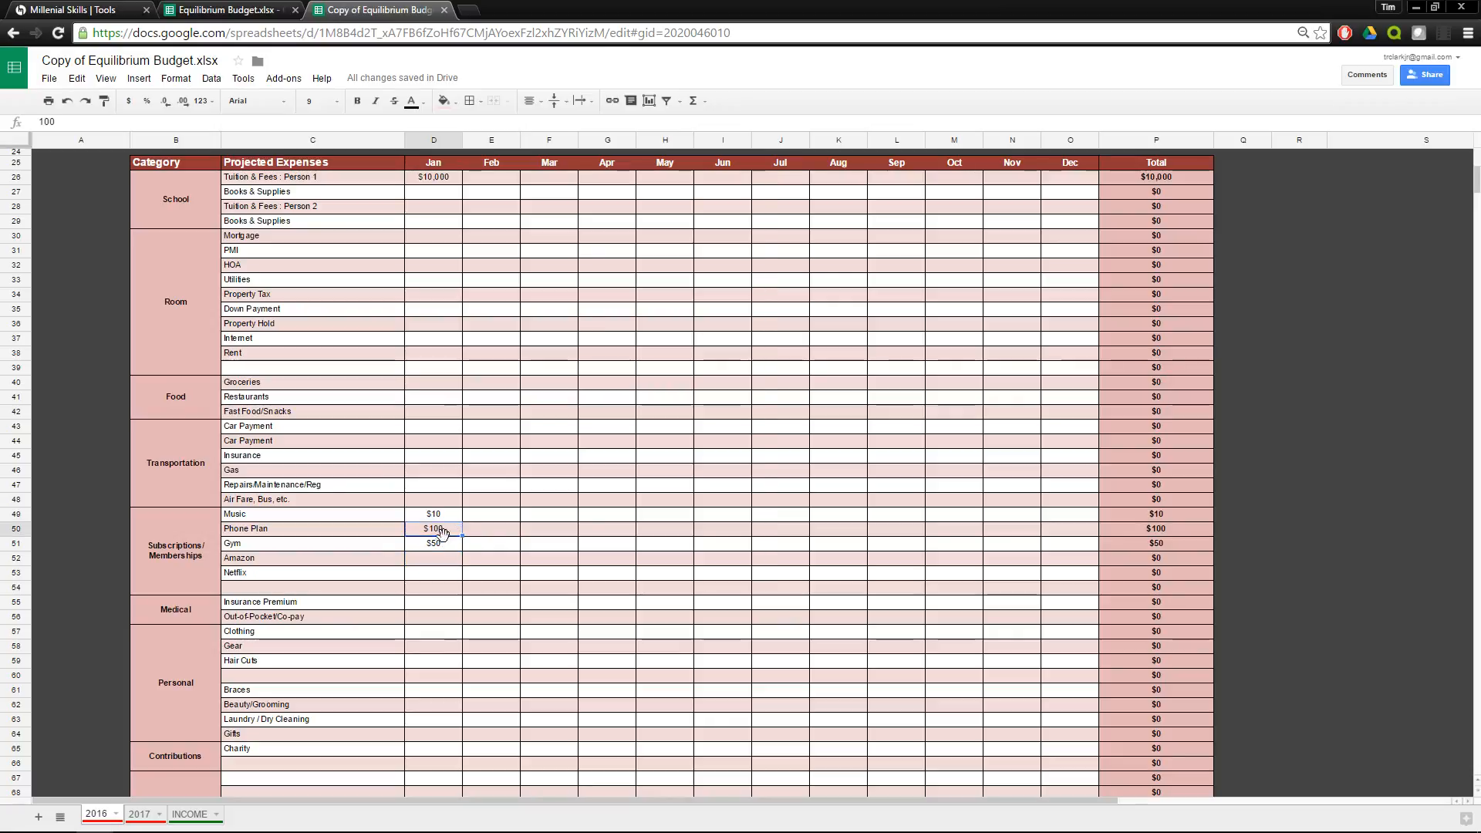
{"action": "left_click", "coordinate": [460, 545]}
{"action": "left_click_drag", "start_coordinate": [460, 546], "coordinate": [1072, 544]}
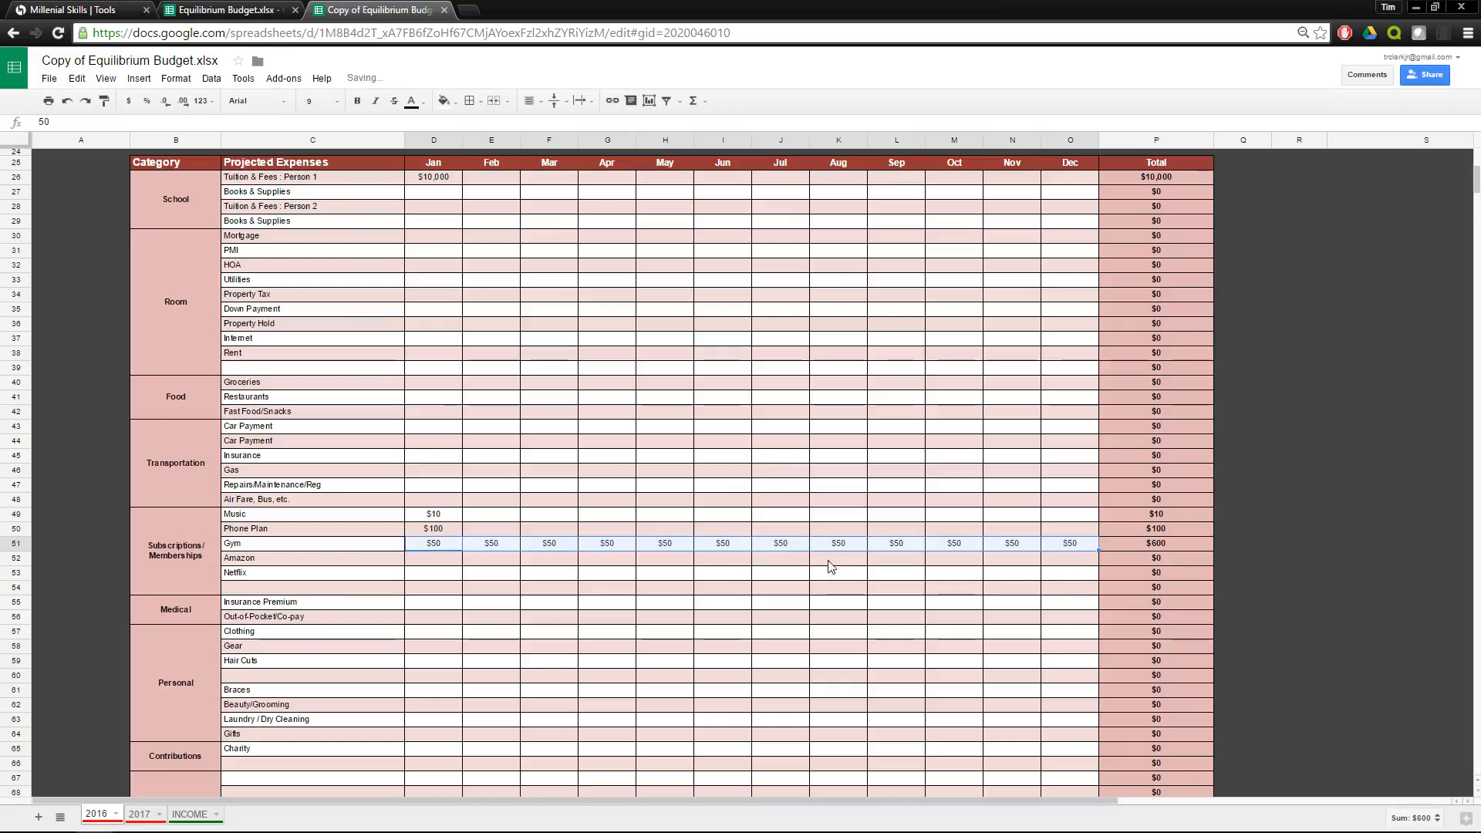
Inspect the Gym row's yearly Total formula and January amount, along with the January cells for Amazon and Netflix.
{"action": "left_click", "coordinate": [398, 557]}
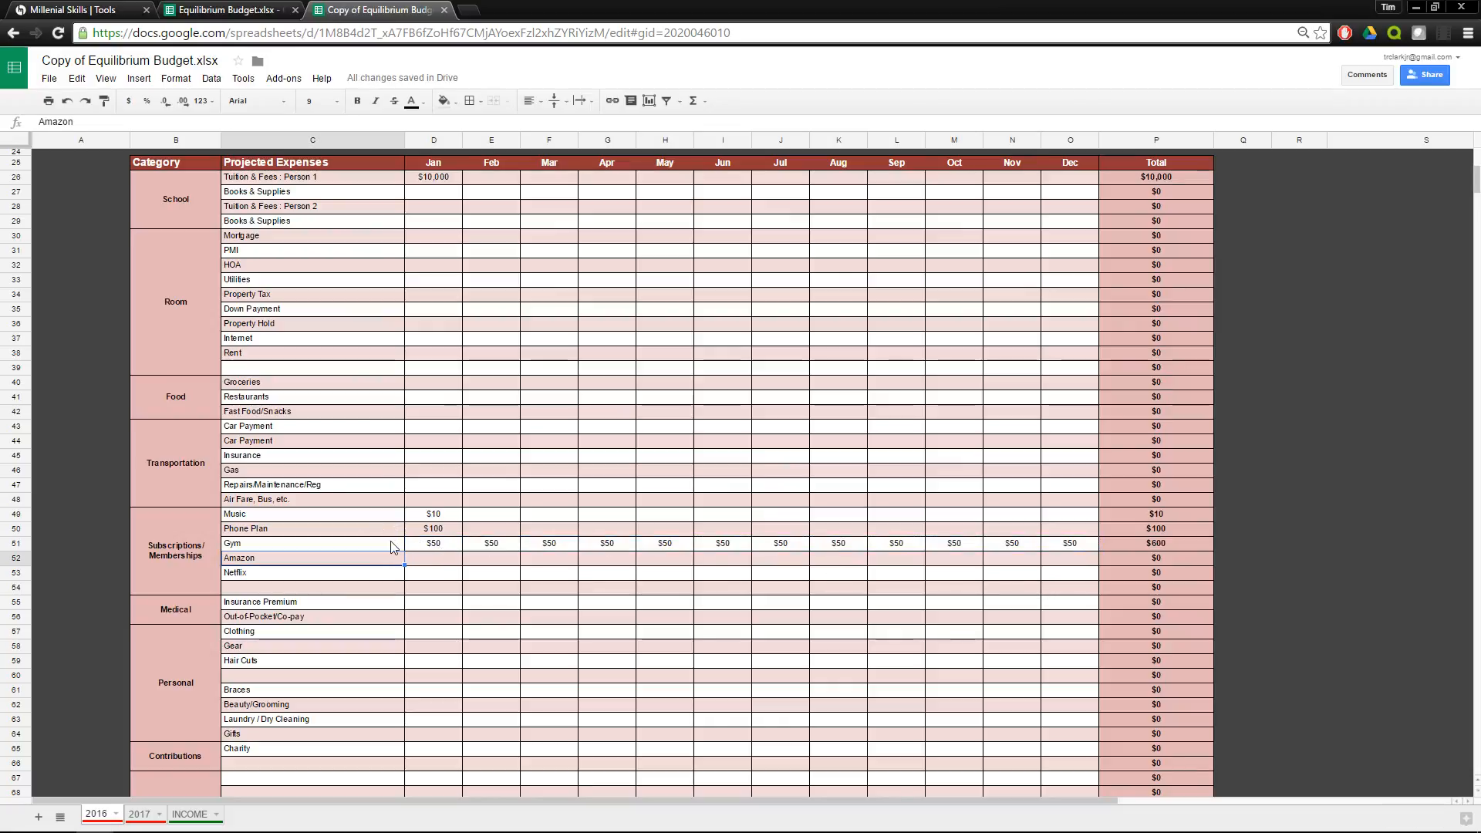
{"action": "left_click", "coordinate": [391, 544]}
{"action": "left_click", "coordinate": [1177, 543]}
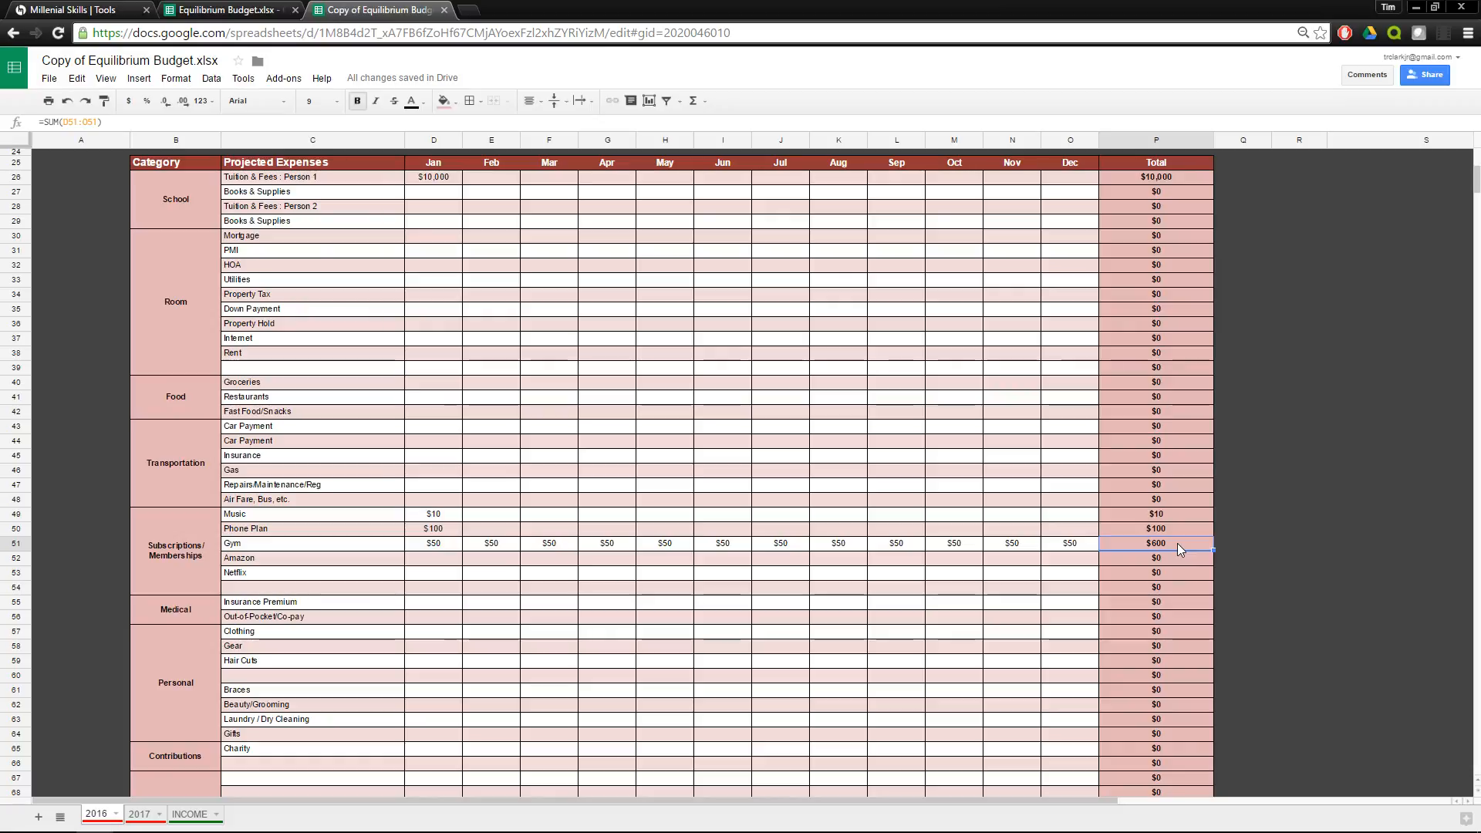
{"action": "left_click", "coordinate": [442, 548]}
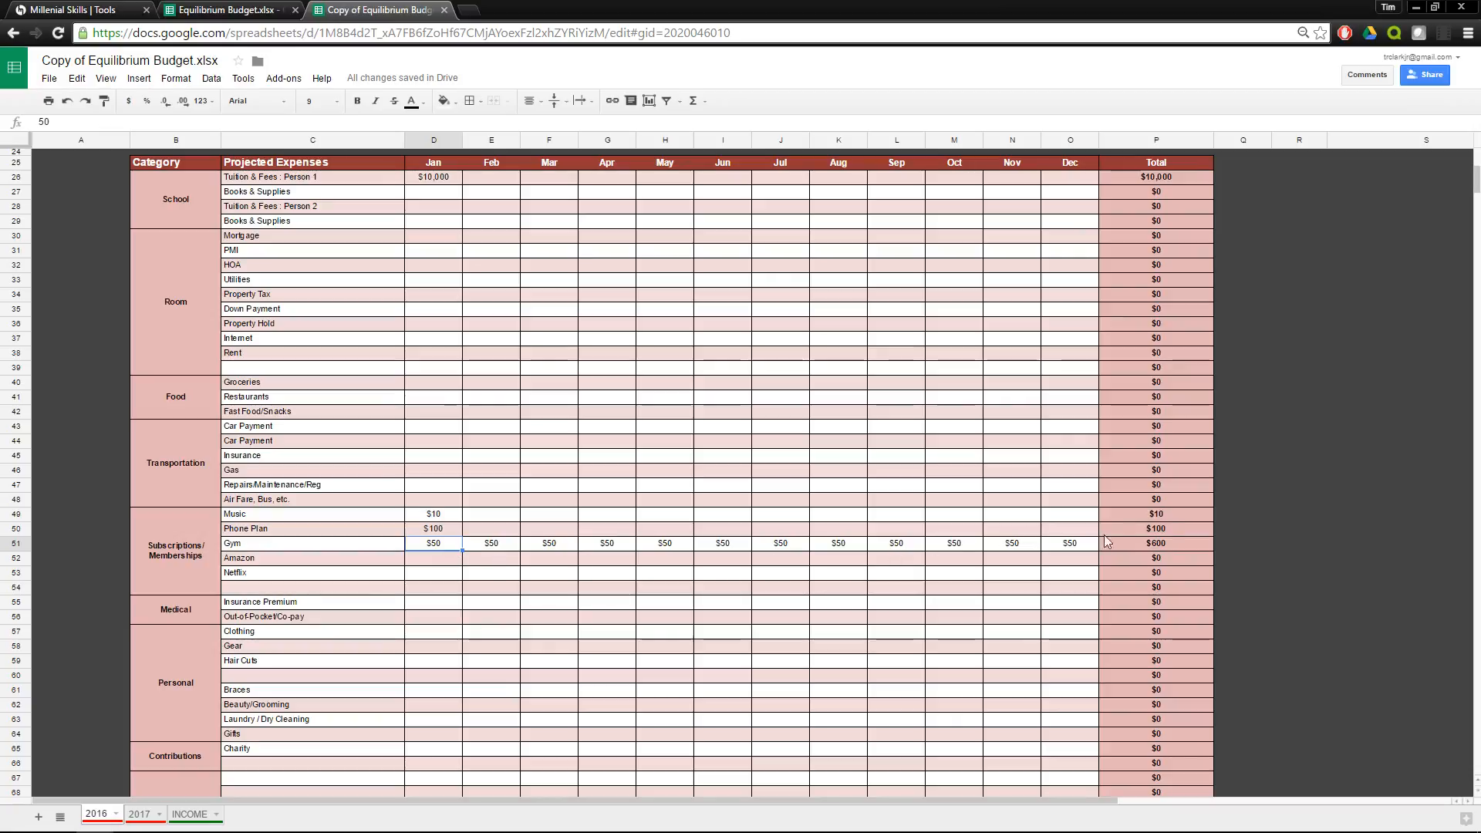
{"action": "left_click", "coordinate": [447, 557]}
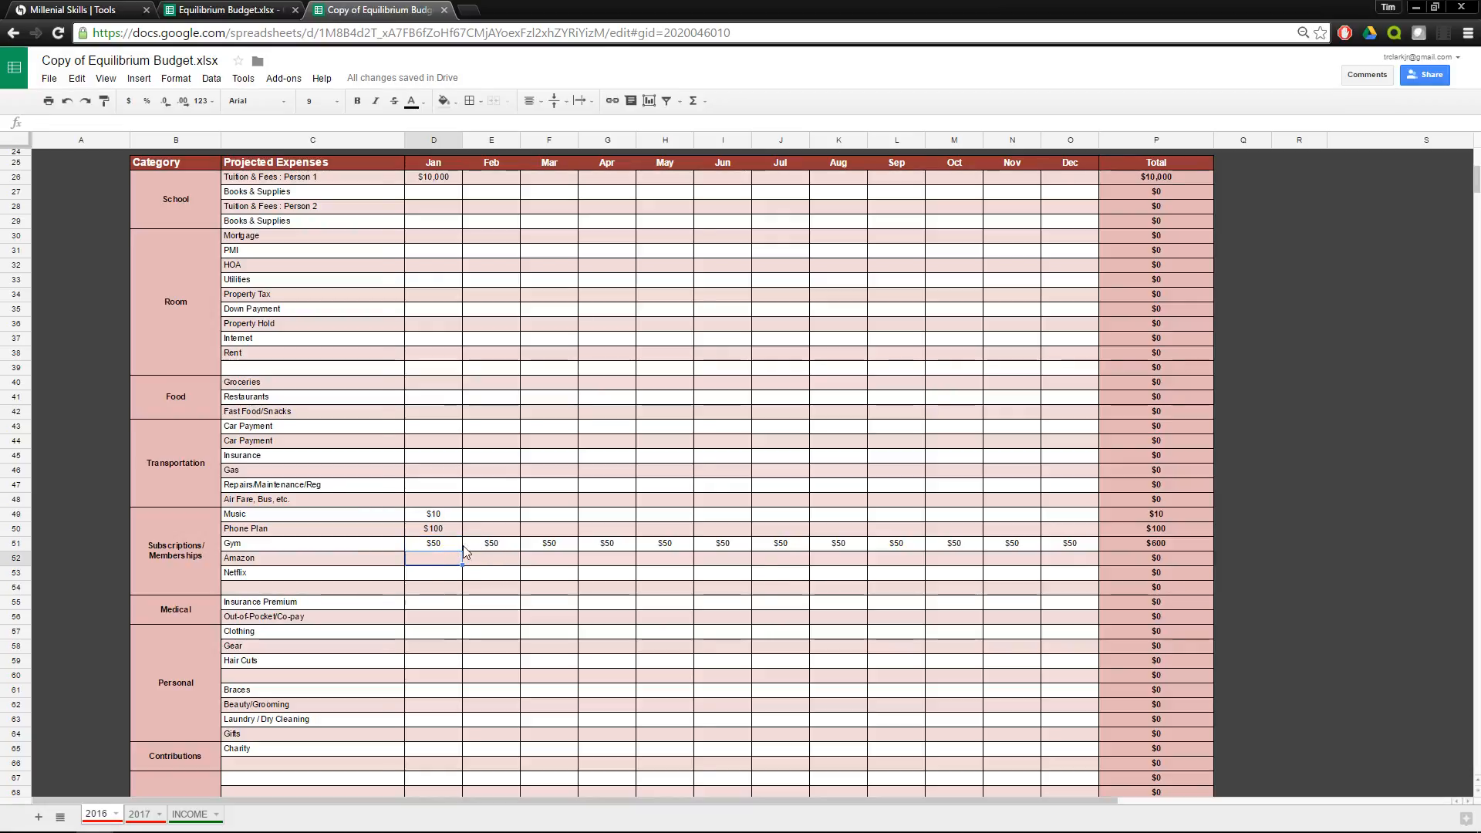
{"action": "left_click", "coordinate": [423, 574]}
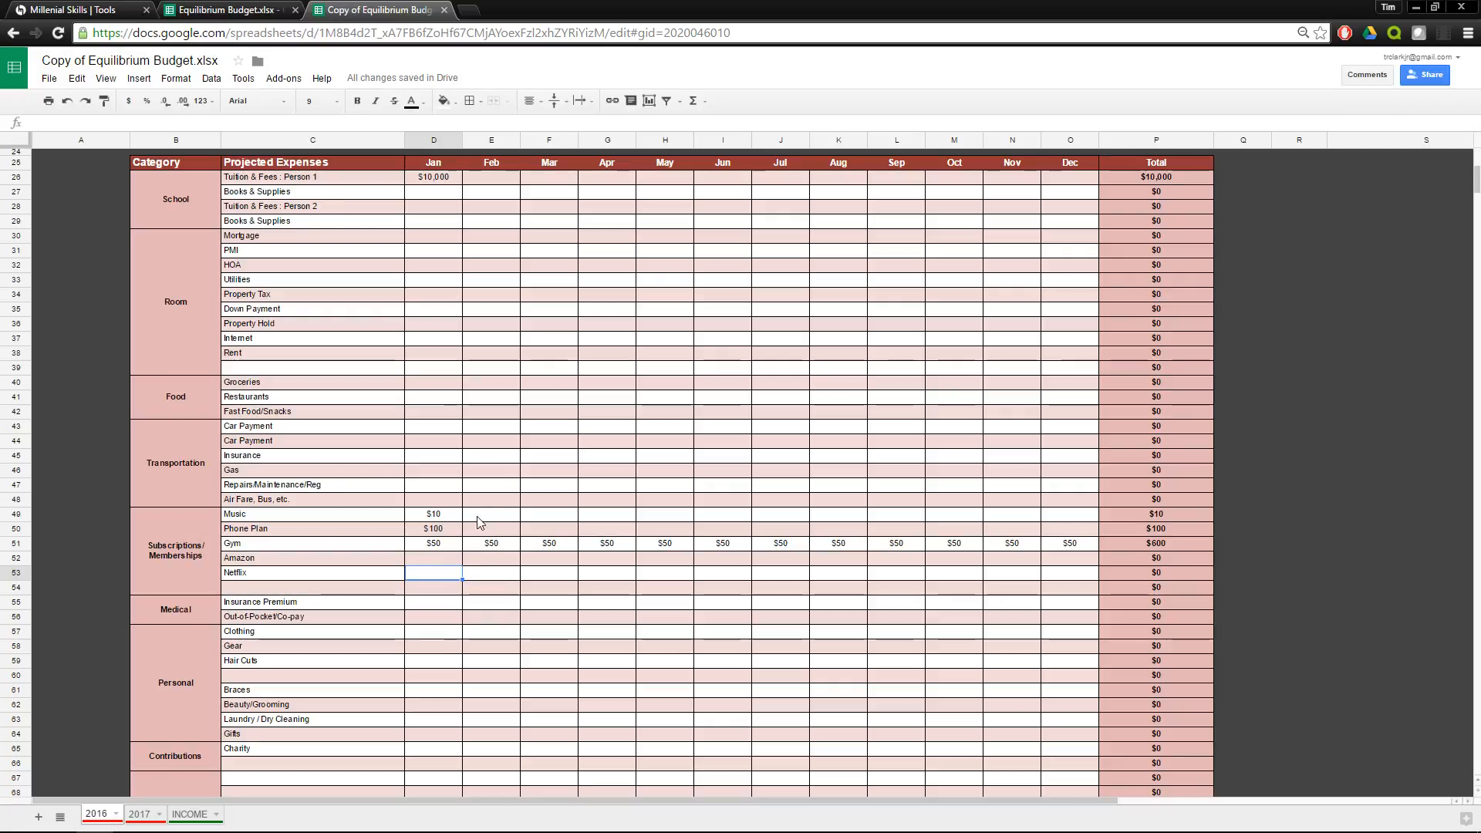
Examine the Medical, Personal and Contributions expense categories and their line items, including Charity.
{"action": "scroll", "coordinate": [704, 409], "scroll_direction": "up", "scroll_amount": 2}
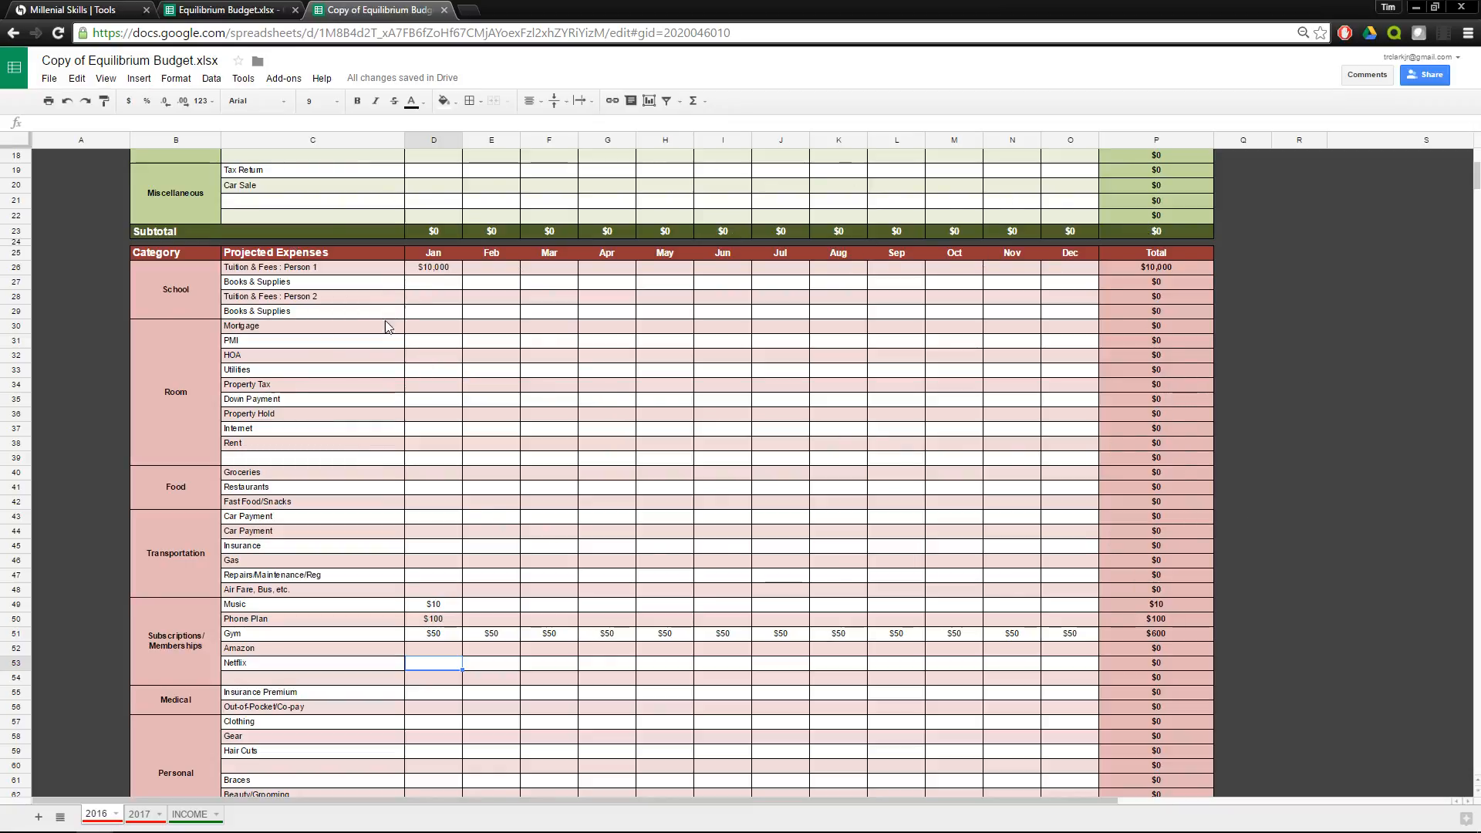
{"action": "scroll", "coordinate": [519, 406], "scroll_direction": "down", "scroll_amount": 5}
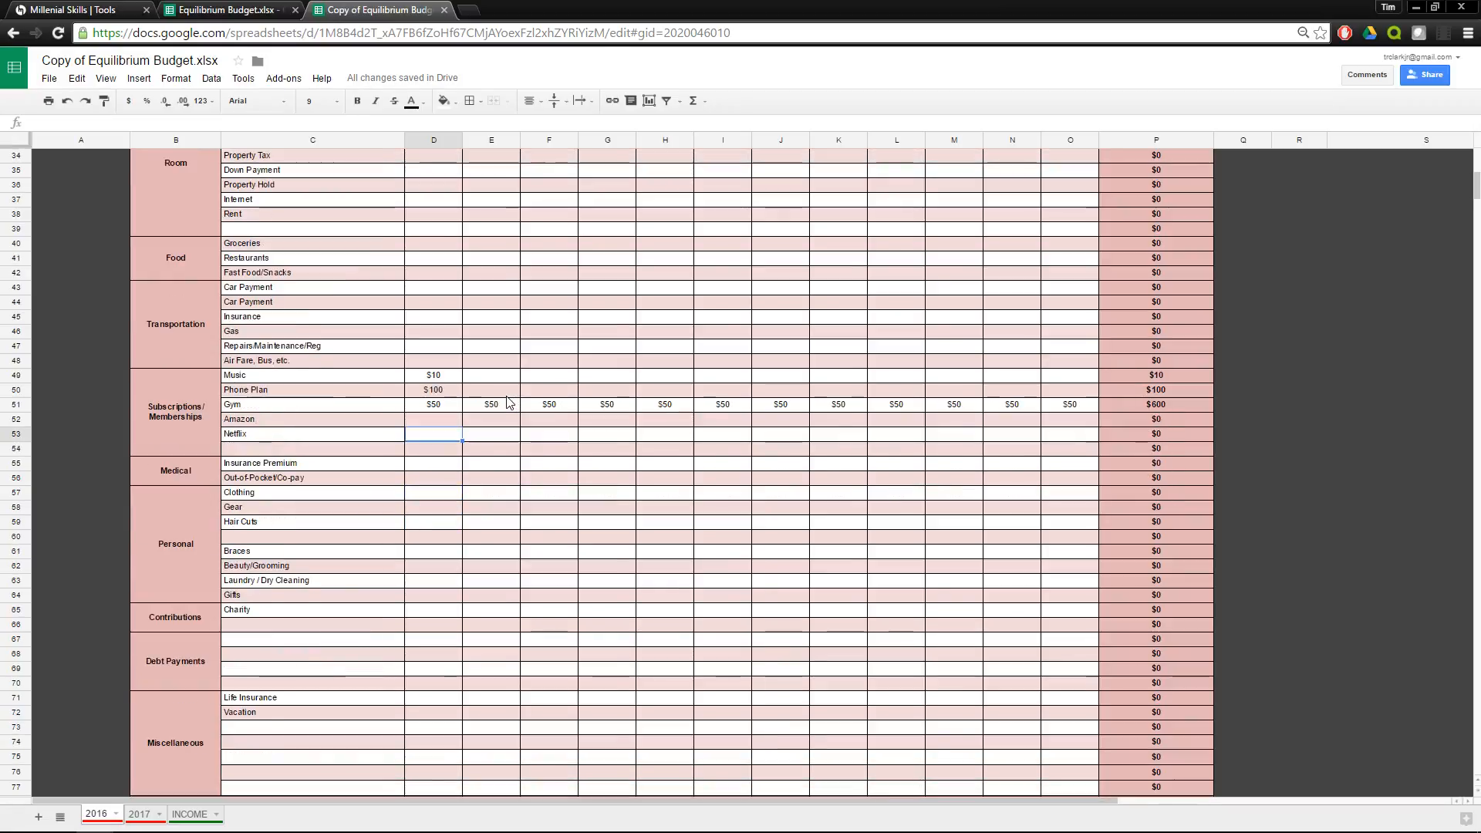
{"action": "left_click", "coordinate": [199, 471]}
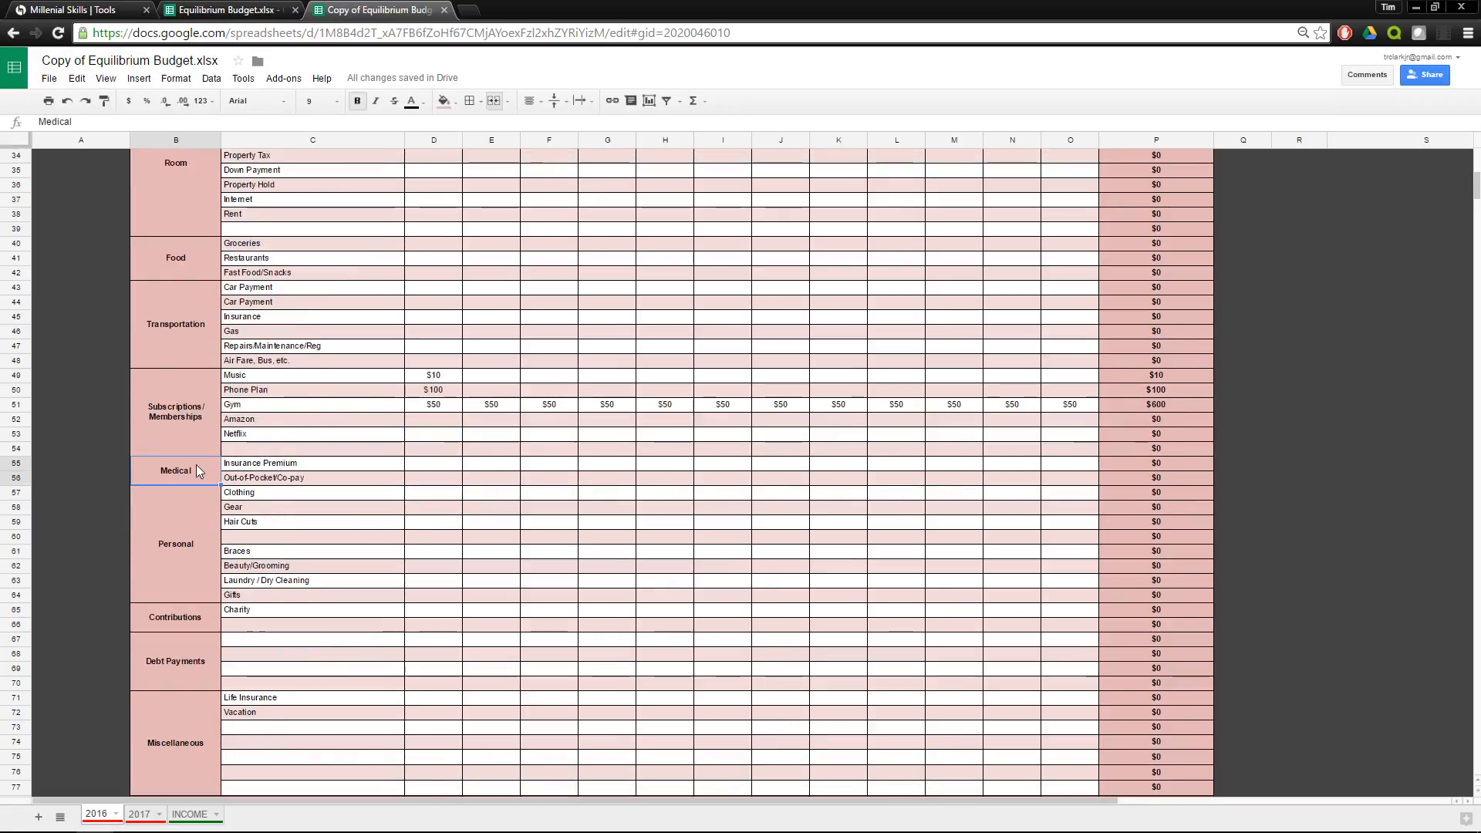
{"action": "left_click", "coordinate": [206, 538]}
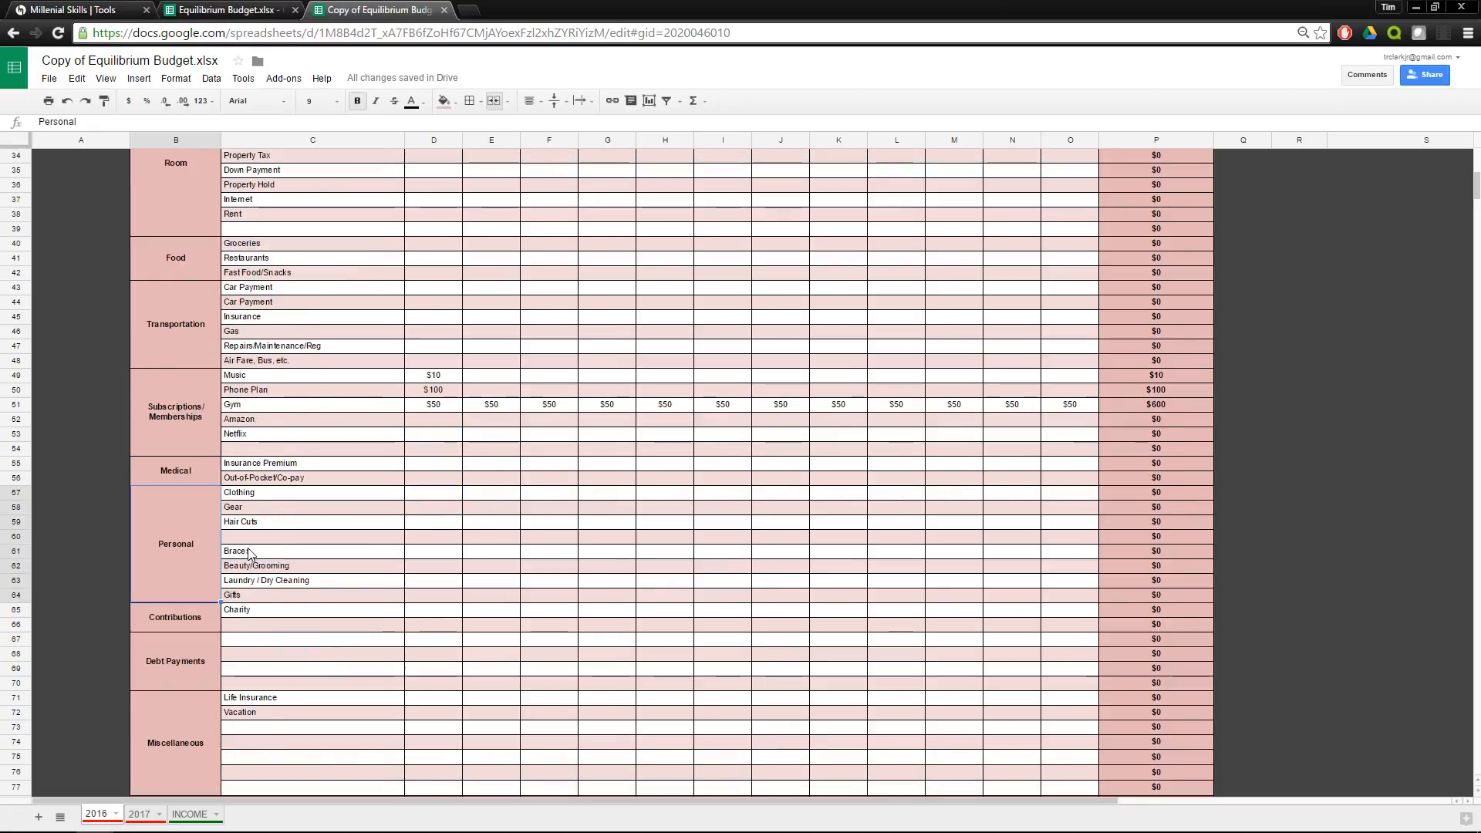
{"action": "left_click", "coordinate": [206, 621]}
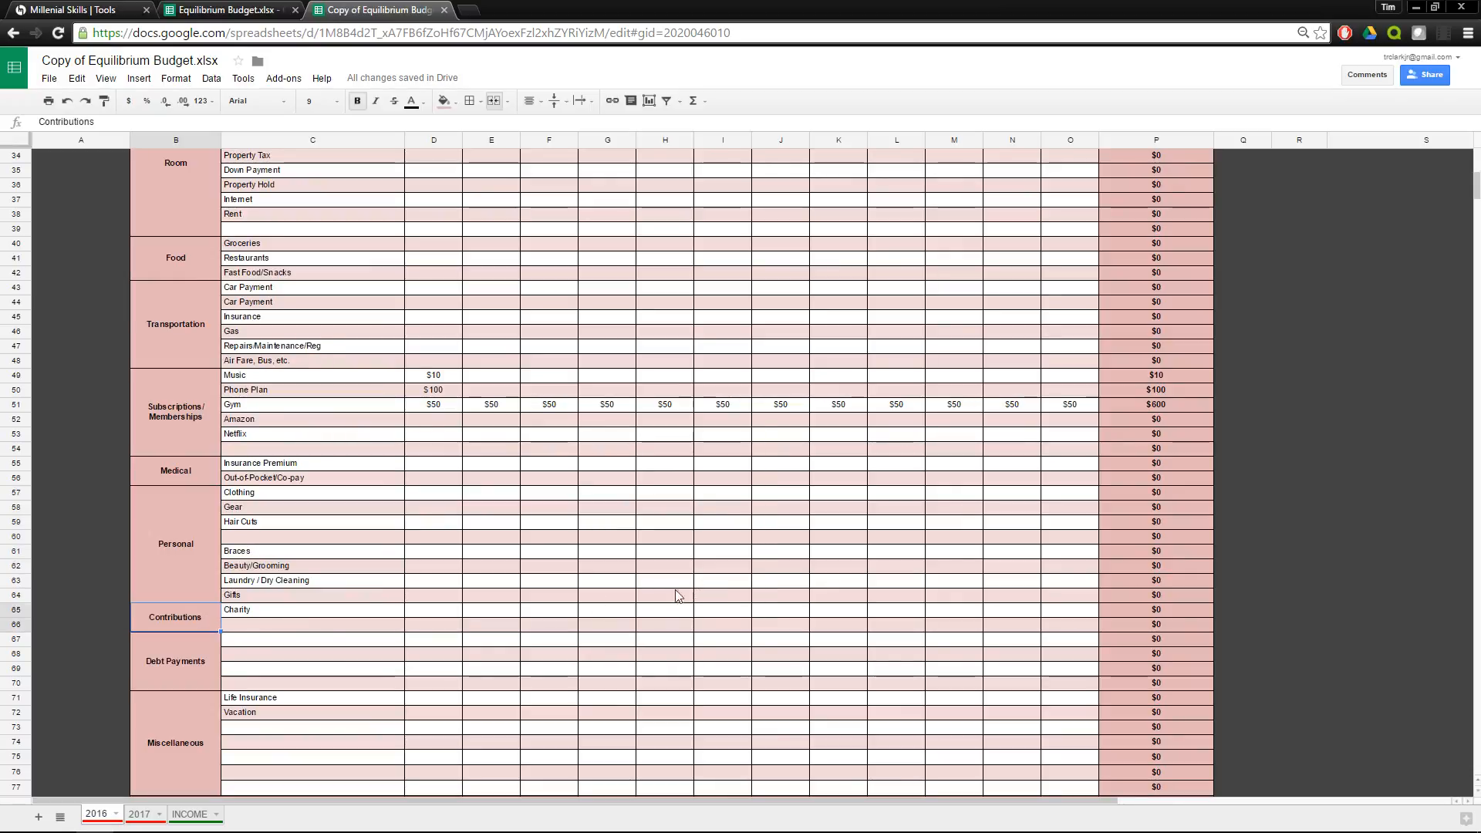
{"action": "scroll", "coordinate": [411, 602], "scroll_direction": "down", "scroll_amount": 1}
{"action": "left_click", "coordinate": [394, 571]}
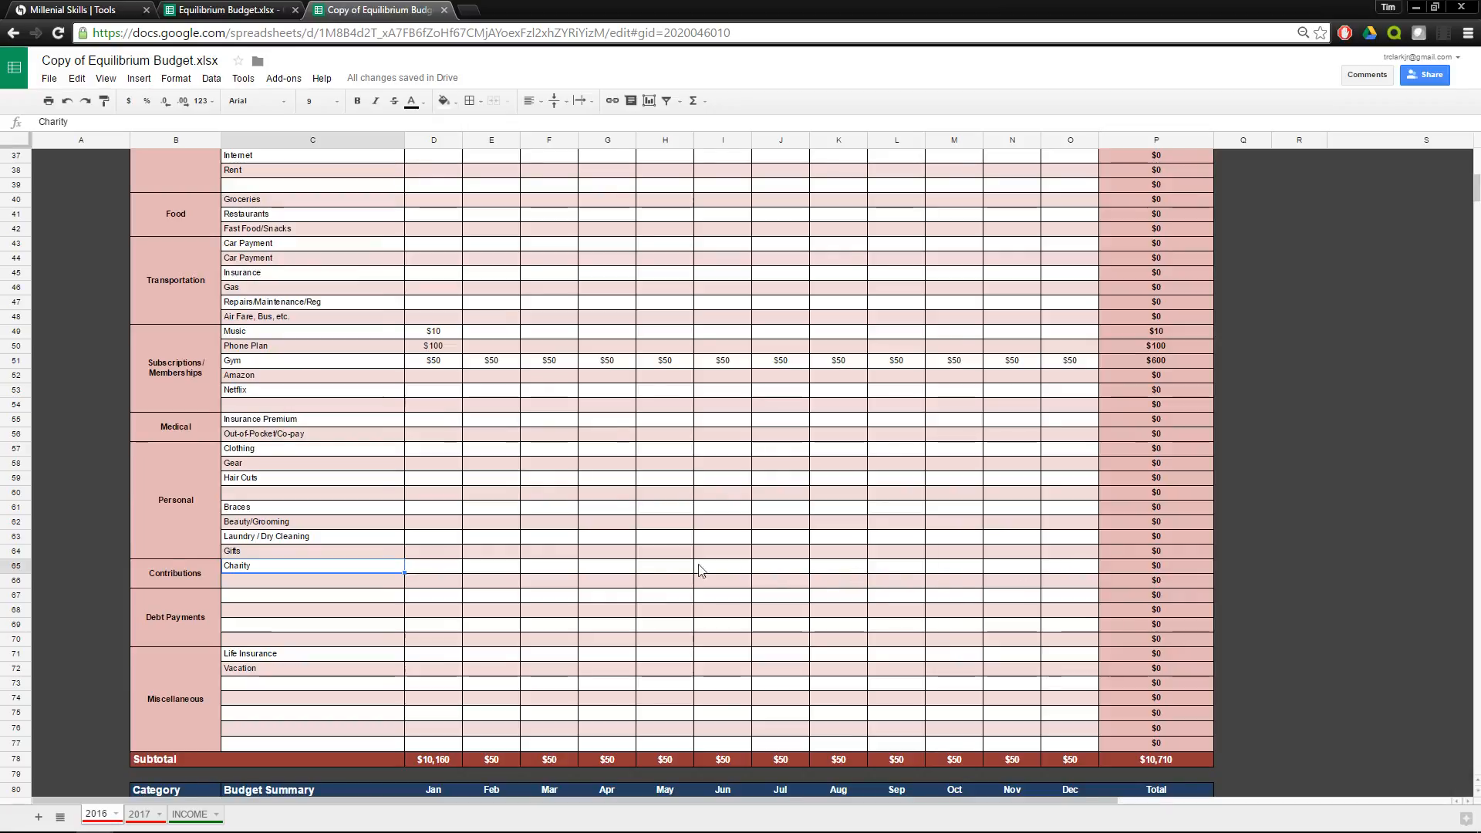
Examine the blank Debt Payments rows and the Miscellaneous category of the Projected Expenses section.
{"action": "left_click", "coordinate": [215, 606]}
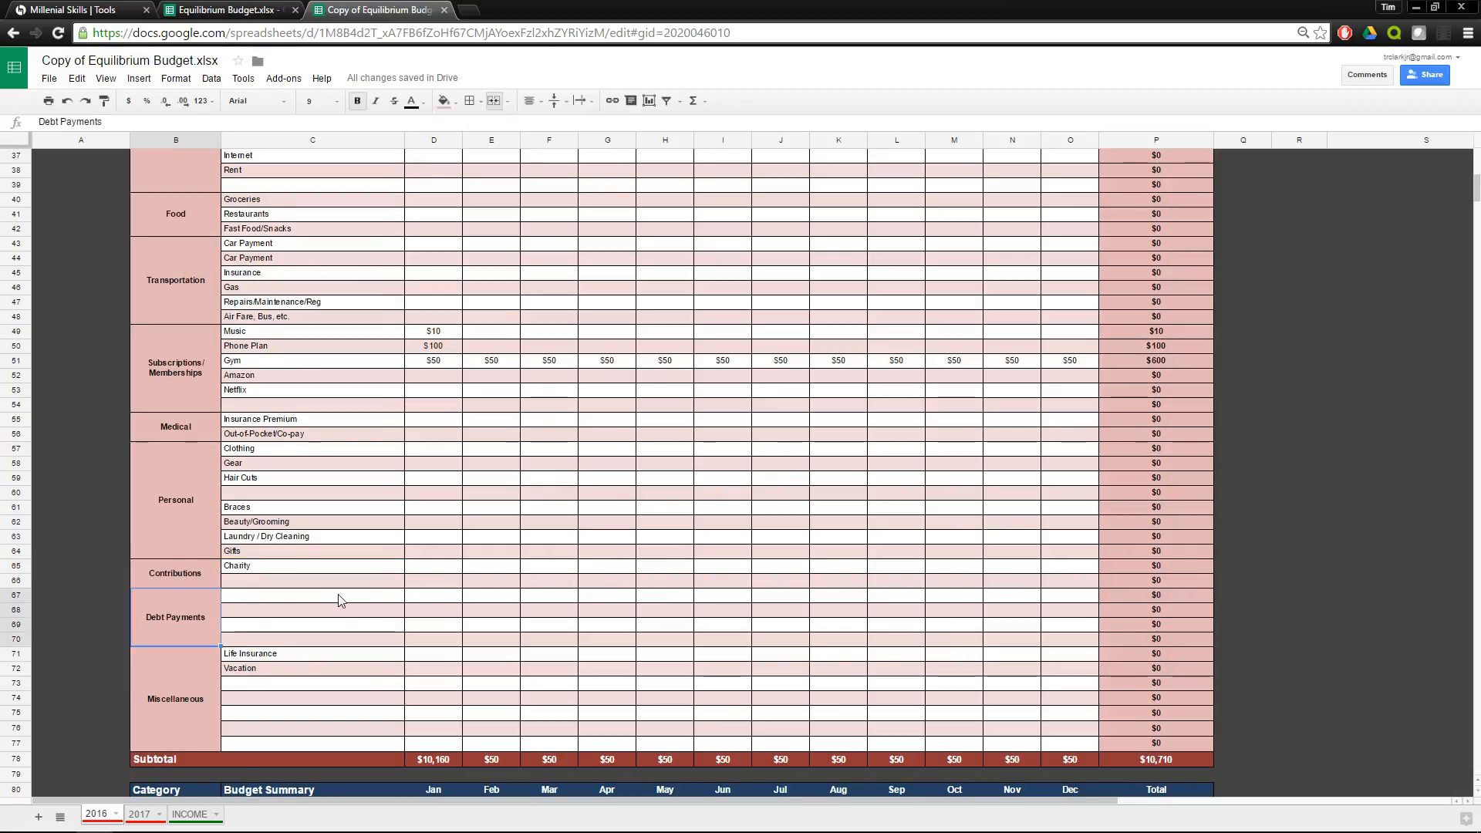
{"action": "mouse_move", "coordinate": [338, 595]}
{"action": "left_mouse_down"}
{"action": "mouse_move", "coordinate": [346, 640]}
{"action": "mouse_move", "coordinate": [360, 604]}
{"action": "left_mouse_up"}
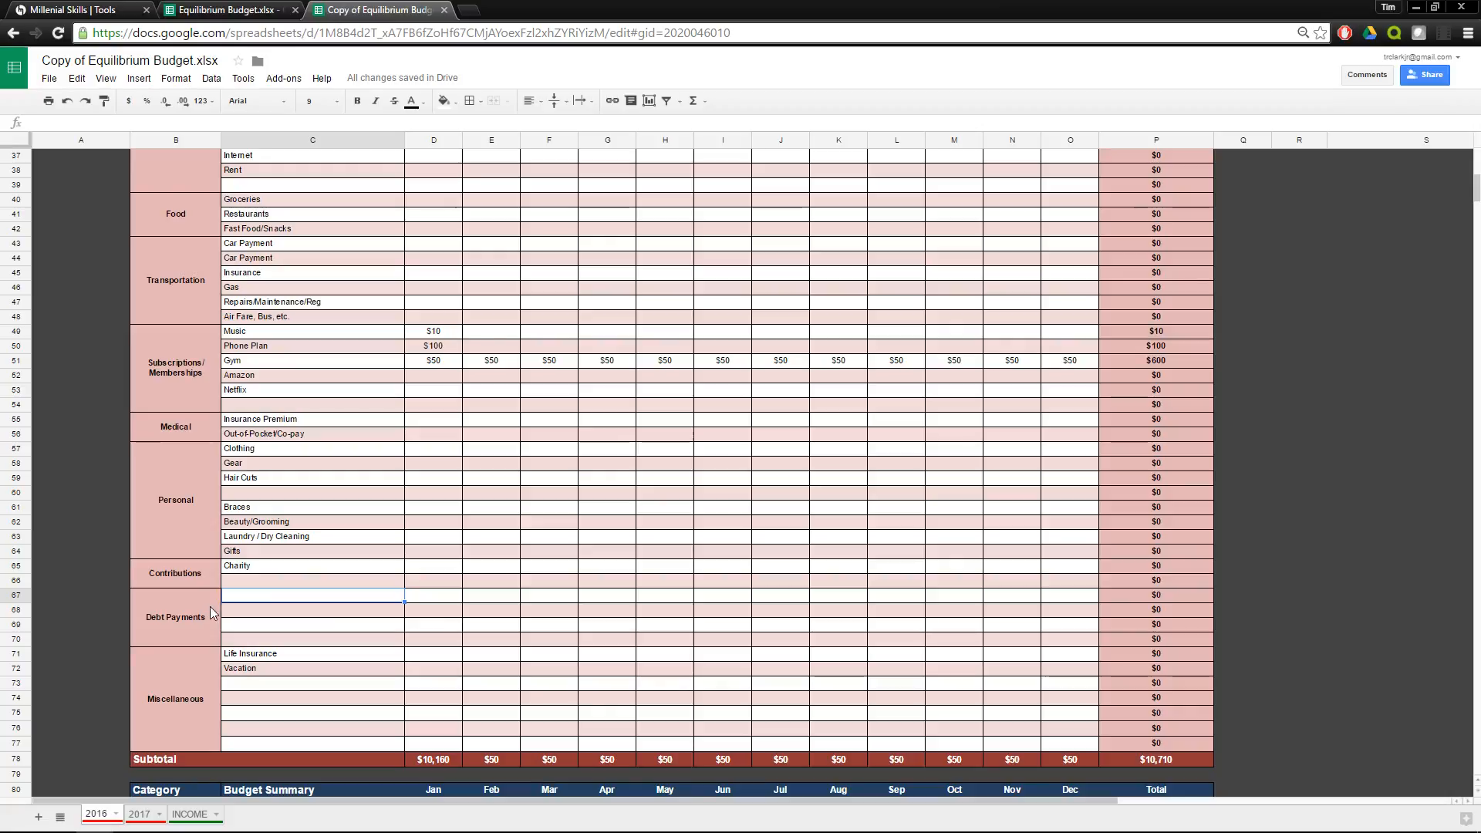
{"action": "left_click", "coordinate": [247, 610]}
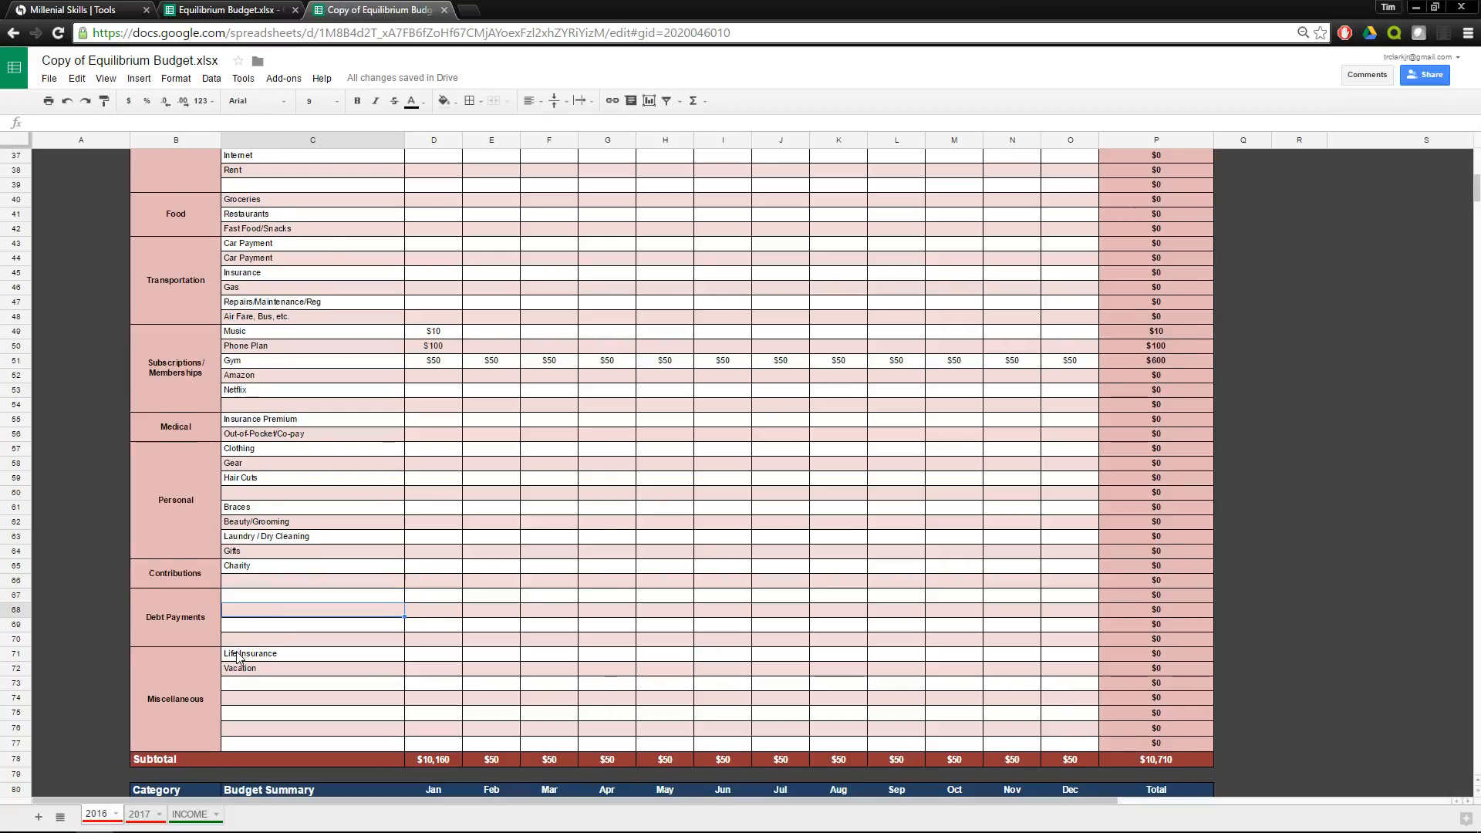
{"action": "scroll", "coordinate": [231, 640], "scroll_direction": "down", "scroll_amount": 1}
{"action": "left_click", "coordinate": [205, 646]}
{"action": "scroll", "coordinate": [324, 647], "scroll_direction": "up", "scroll_amount": 2}
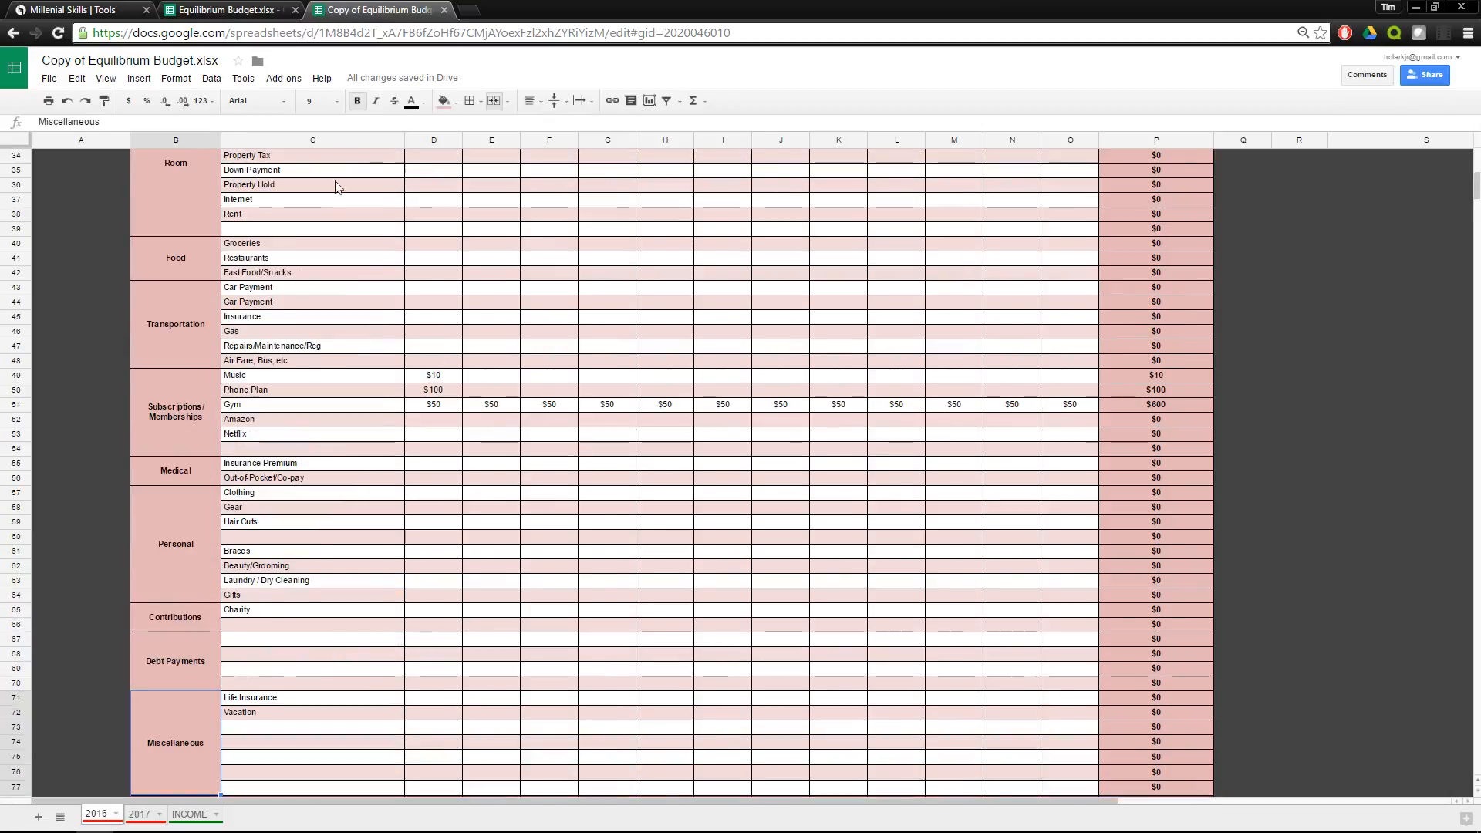
Examine the 2016 expense categories, their Subtotal row, and the Budget Summary and Net Worth tables beneath them.
{"action": "scroll", "coordinate": [663, 416], "scroll_direction": "down", "scroll_amount": 3}
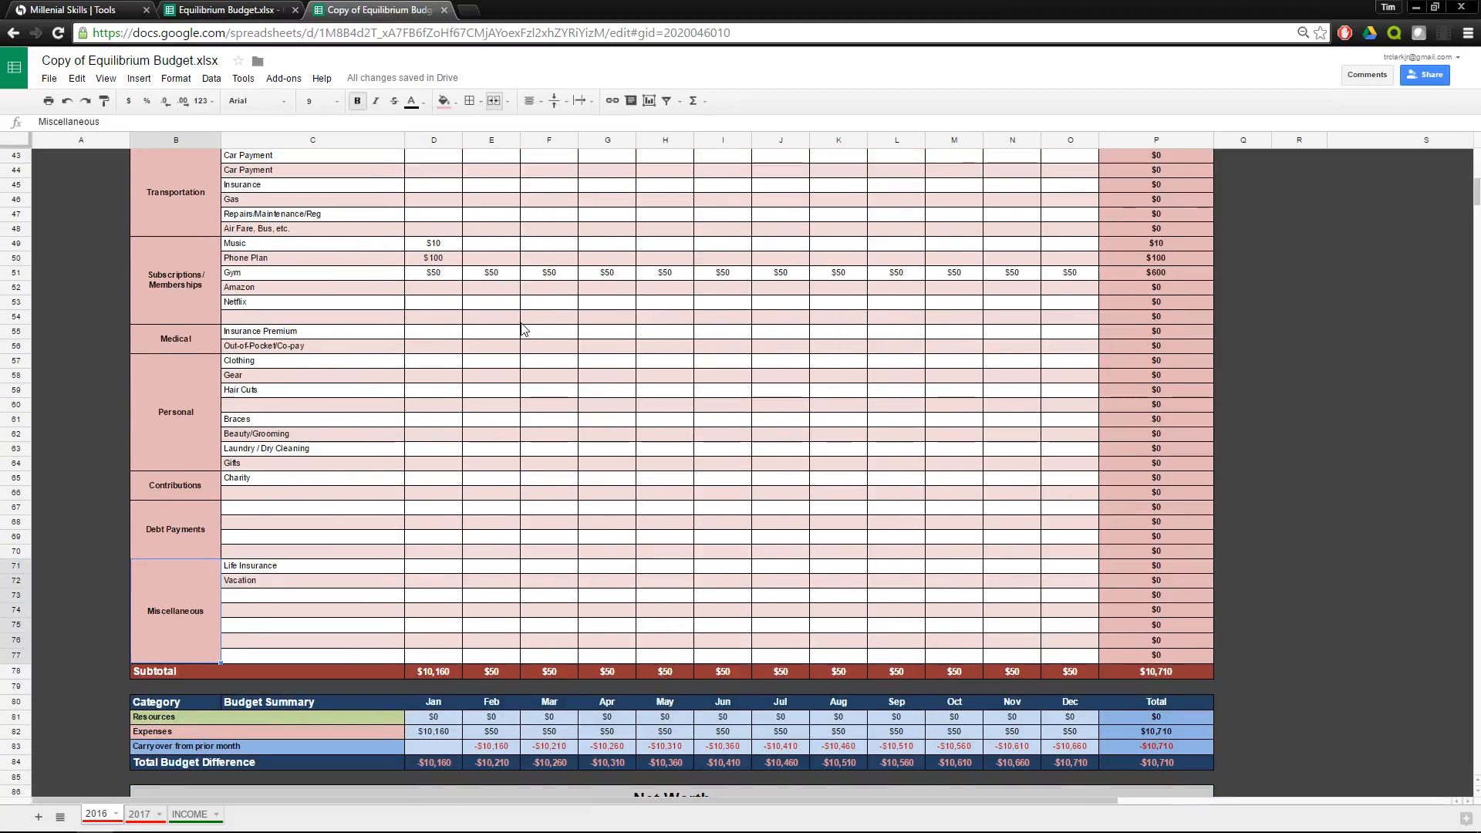
{"action": "scroll", "coordinate": [518, 331], "scroll_direction": "down", "scroll_amount": 4}
{"action": "scroll", "coordinate": [523, 330], "scroll_direction": "down", "scroll_amount": 1}
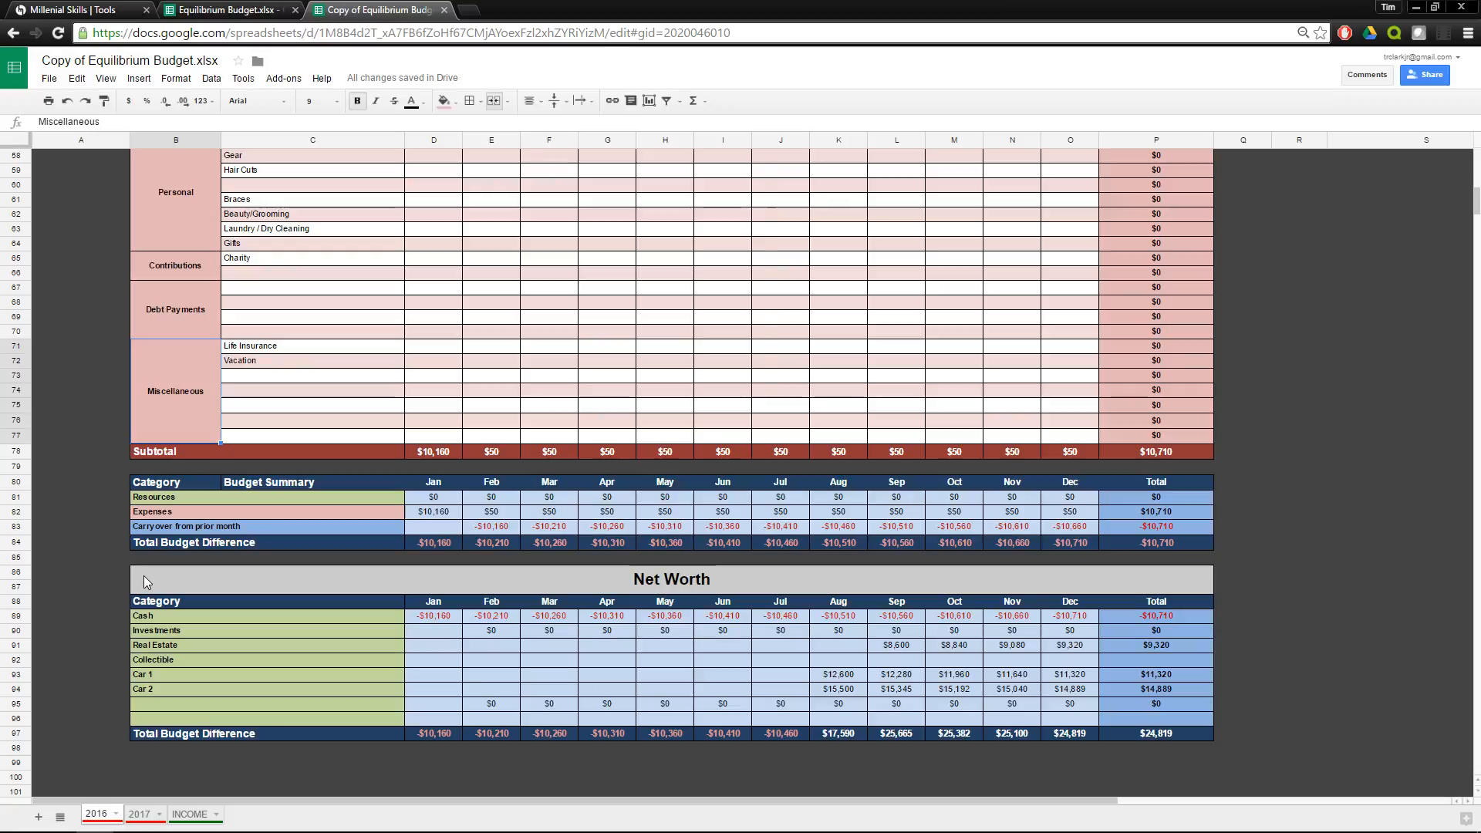
{"action": "scroll", "coordinate": [144, 575], "scroll_direction": "up", "scroll_amount": 5}
{"action": "scroll", "coordinate": [163, 578], "scroll_direction": "up", "scroll_amount": 5}
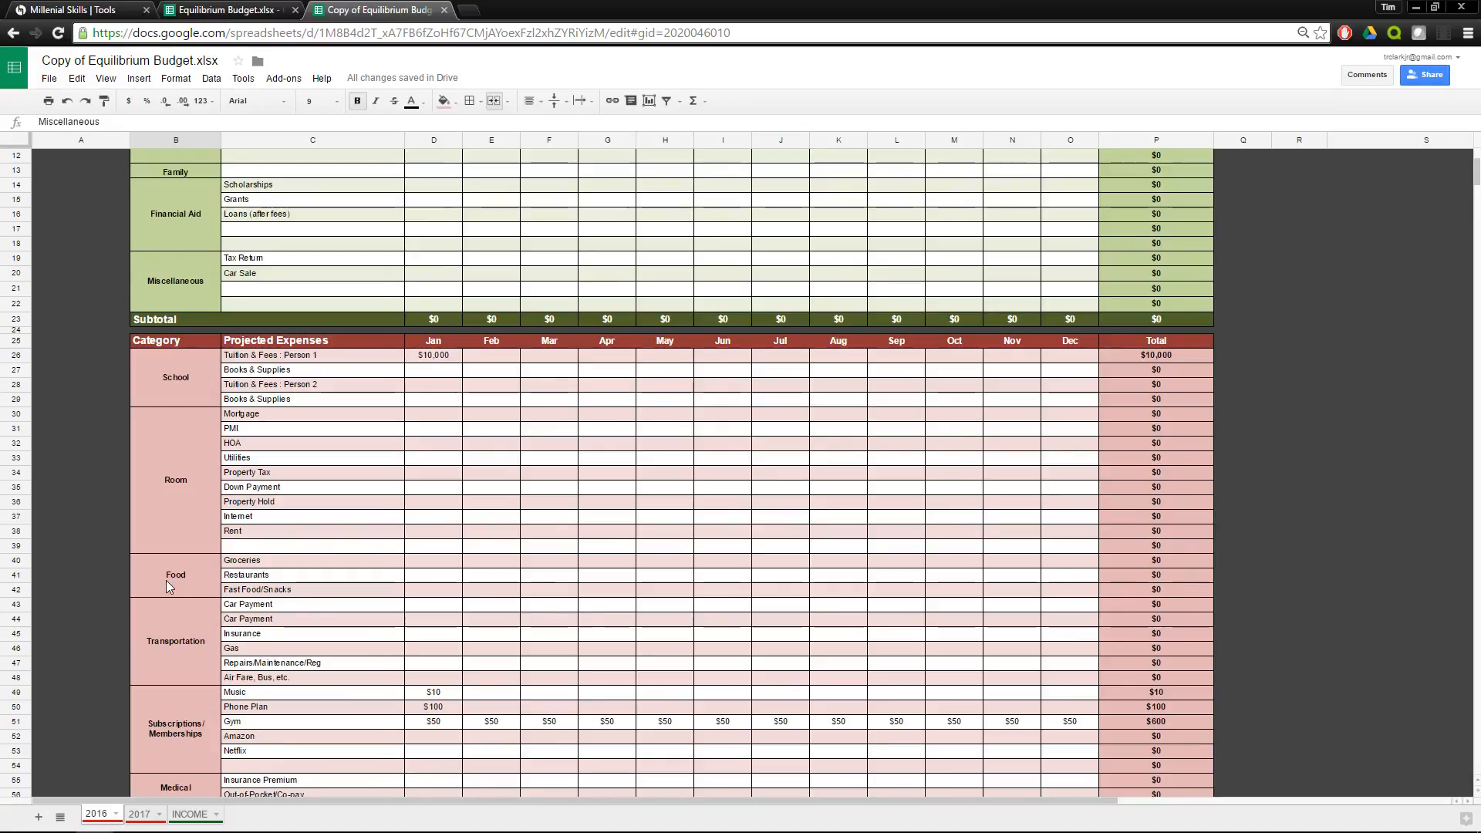
{"action": "scroll", "coordinate": [165, 580], "scroll_direction": "down", "scroll_amount": 7}
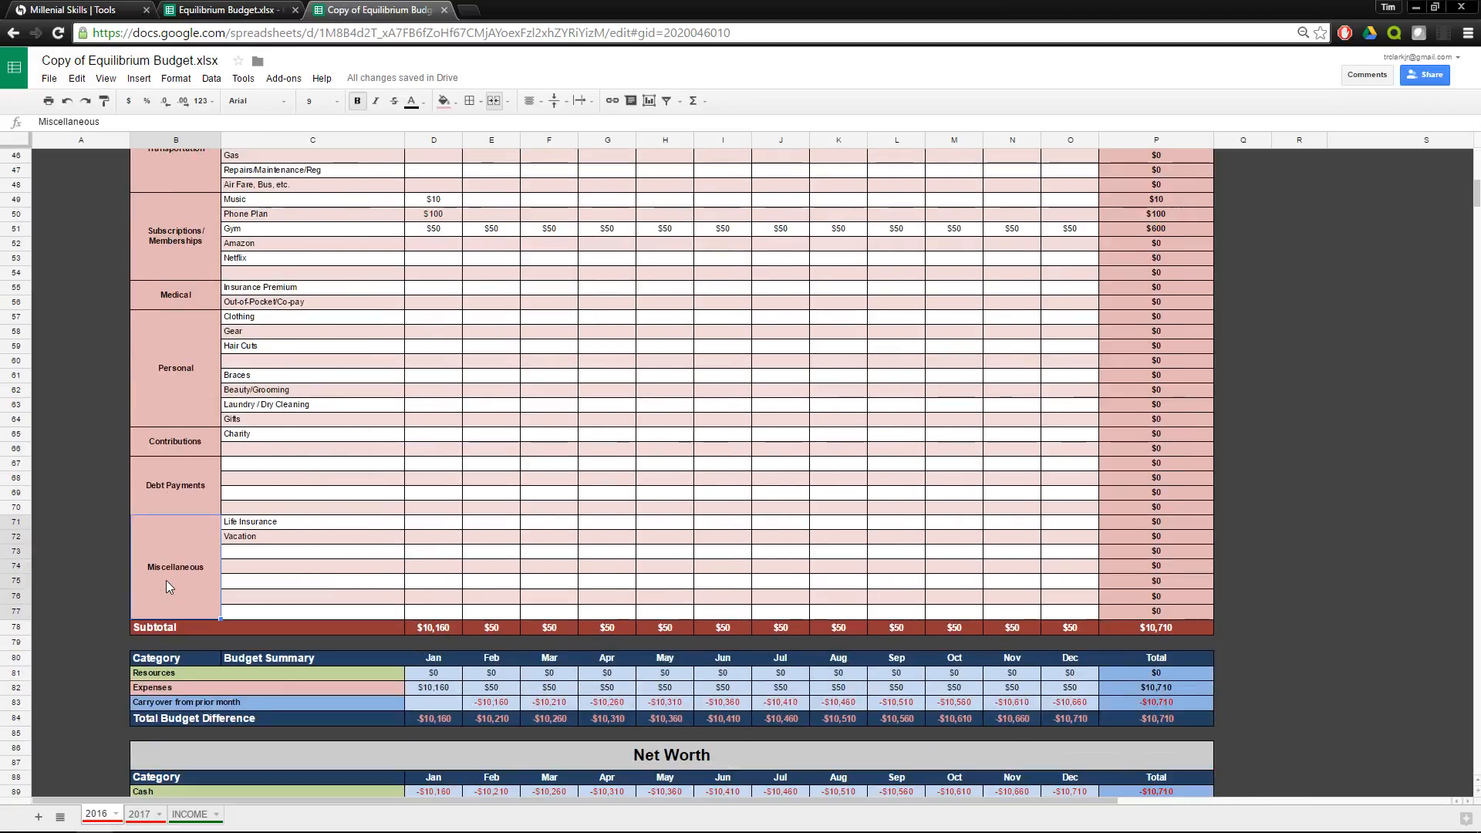
{"action": "scroll", "coordinate": [470, 501], "scroll_direction": "up", "scroll_amount": 2}
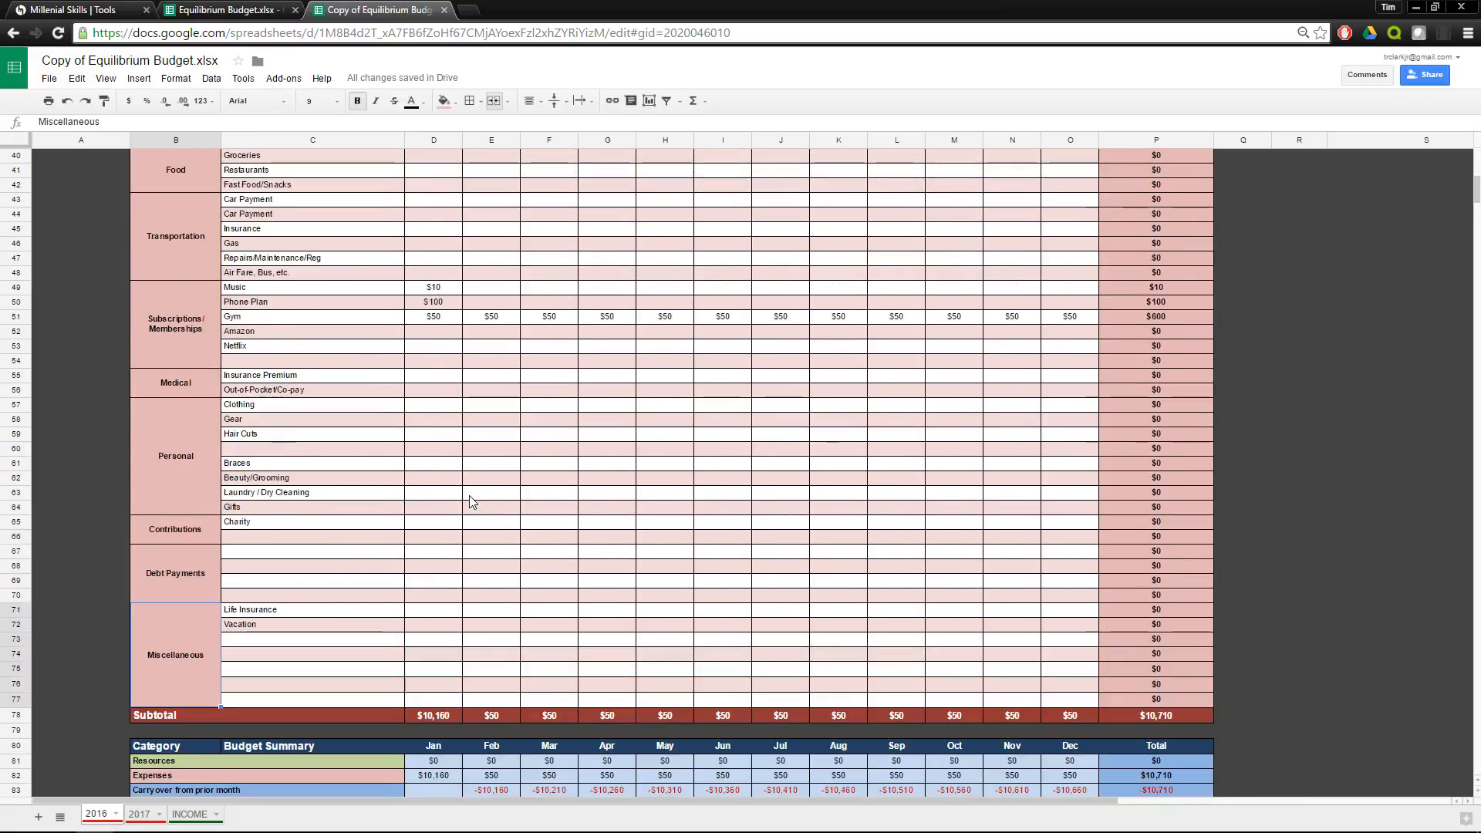
{"action": "scroll", "coordinate": [470, 501], "scroll_direction": "down", "scroll_amount": 2}
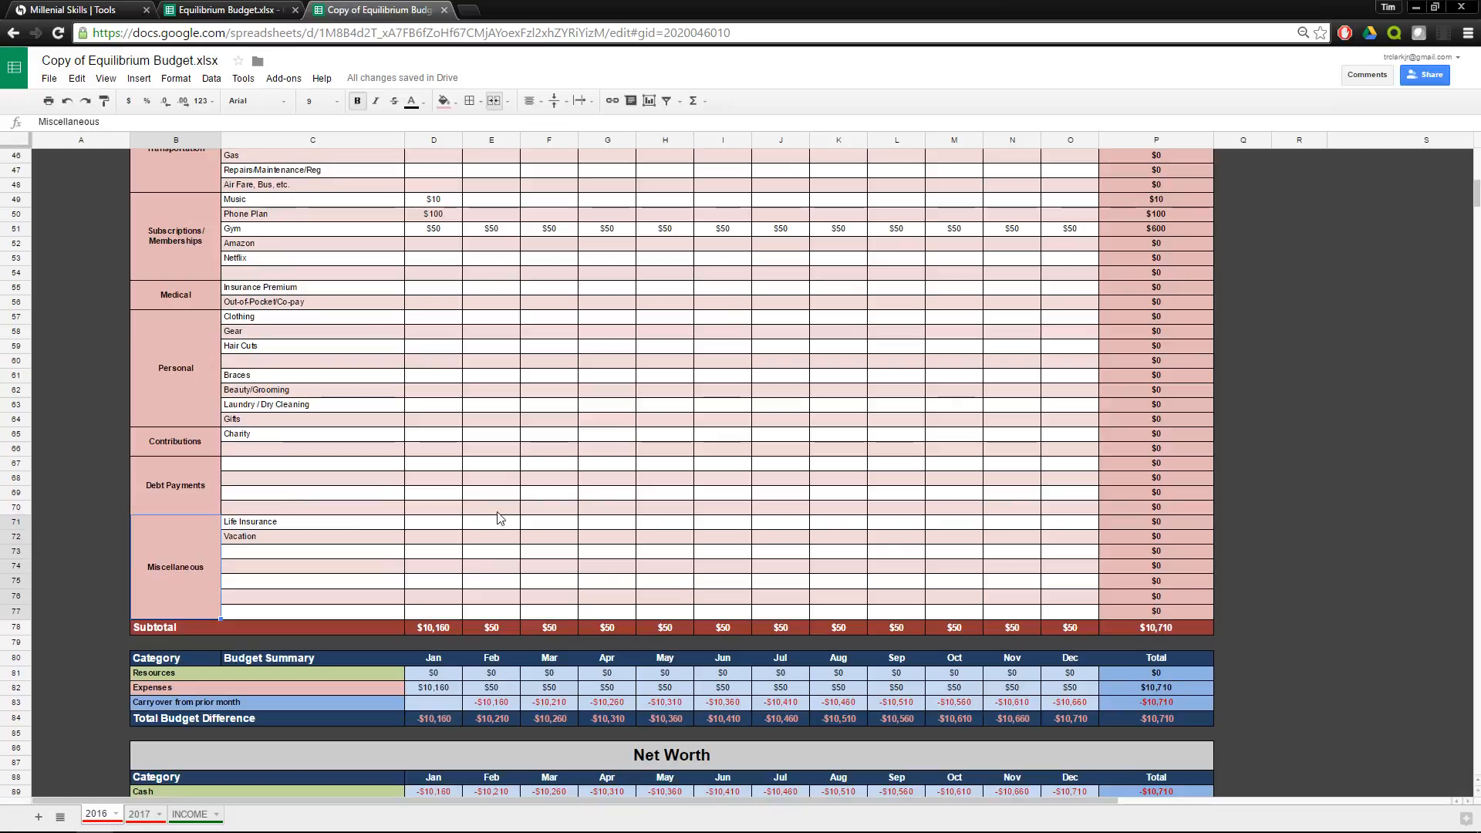
{"action": "scroll", "coordinate": [496, 509], "scroll_direction": "down", "scroll_amount": 2}
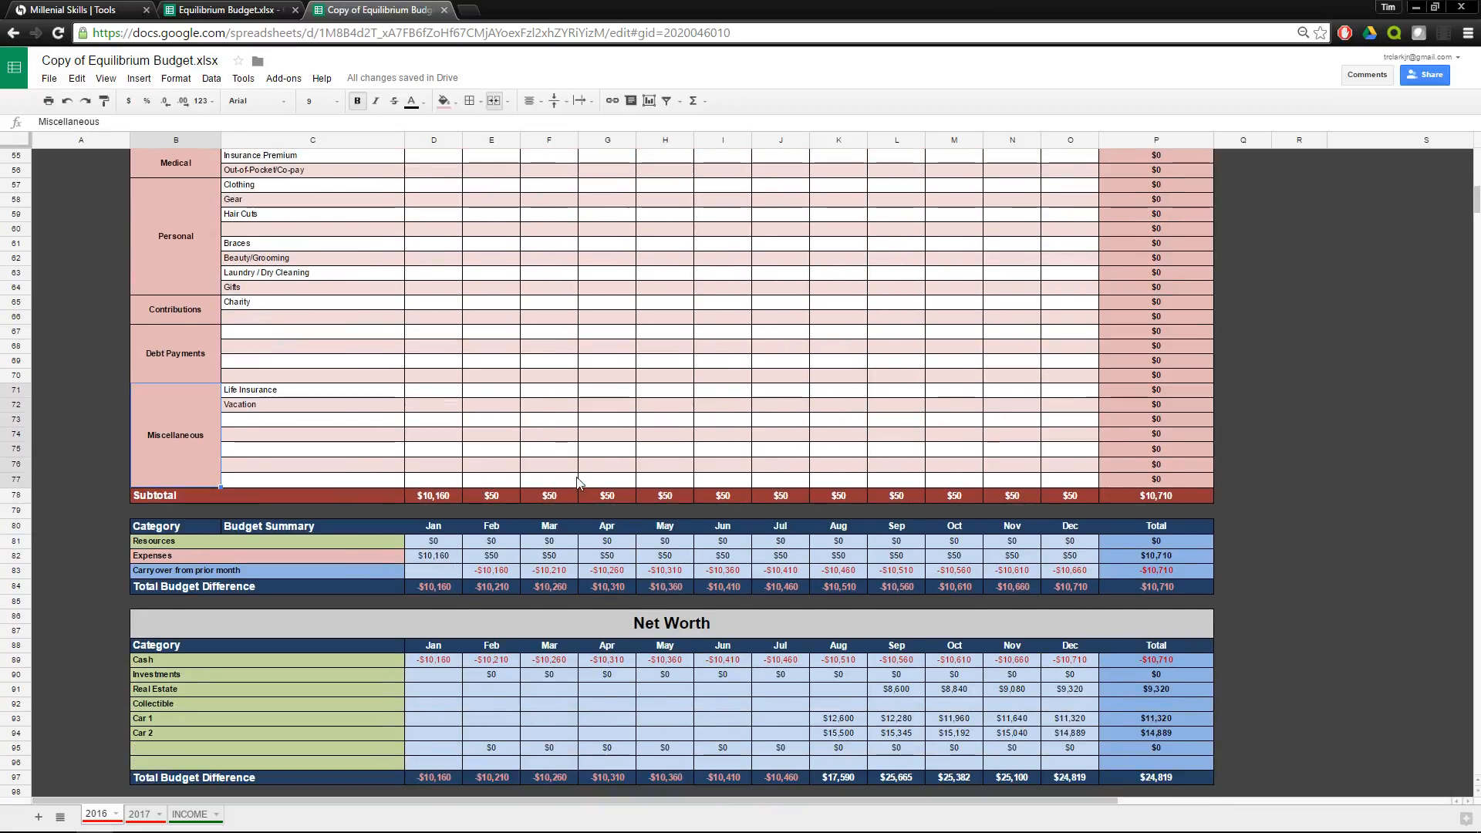
{"action": "scroll", "coordinate": [575, 483], "scroll_direction": "down", "scroll_amount": 1}
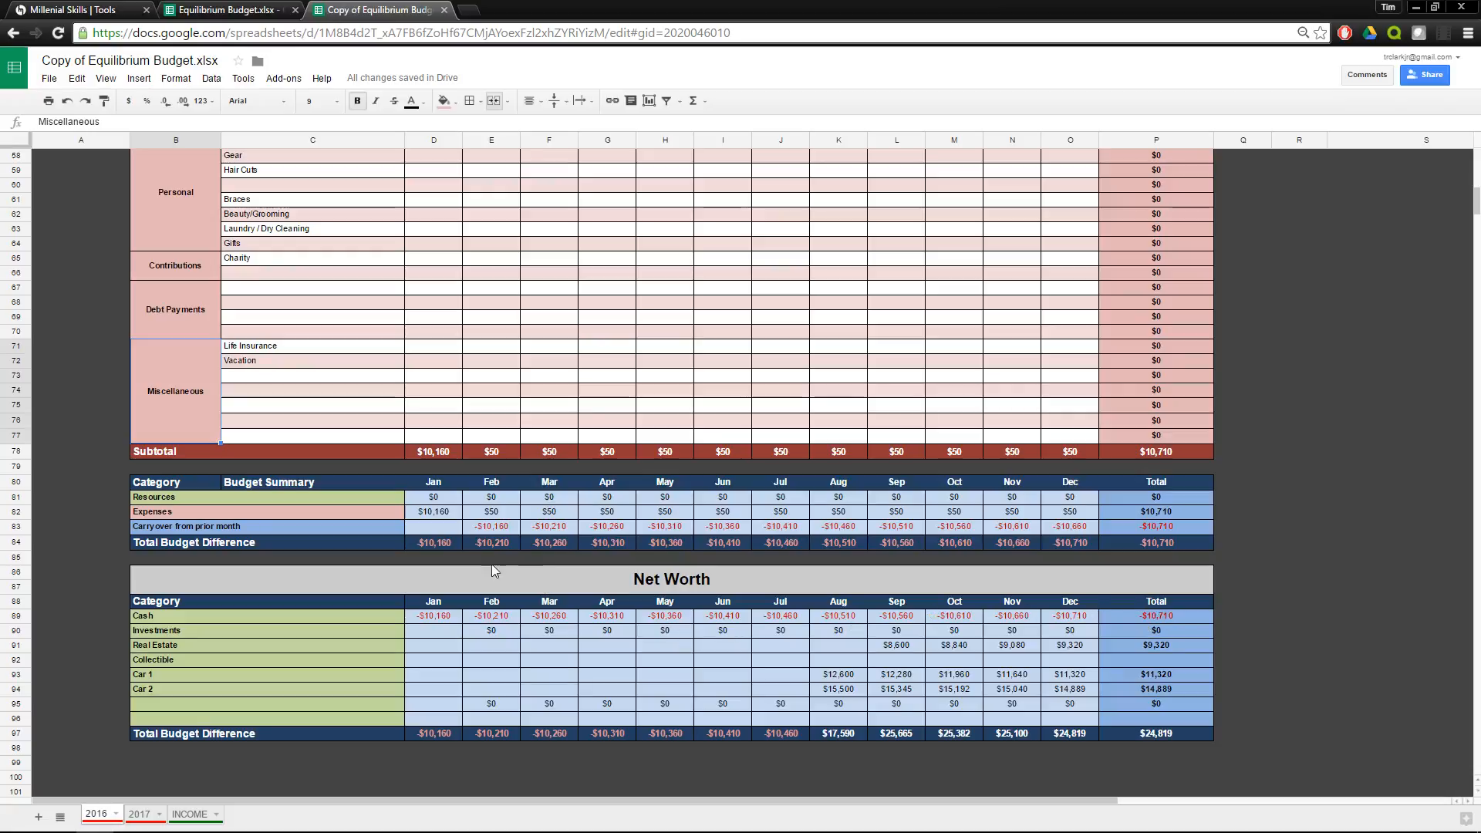
Open the 2017 sheet and look through its title, expense categories, Budget Summary carryover row and Net Worth table.
{"action": "left_click", "coordinate": [142, 815]}
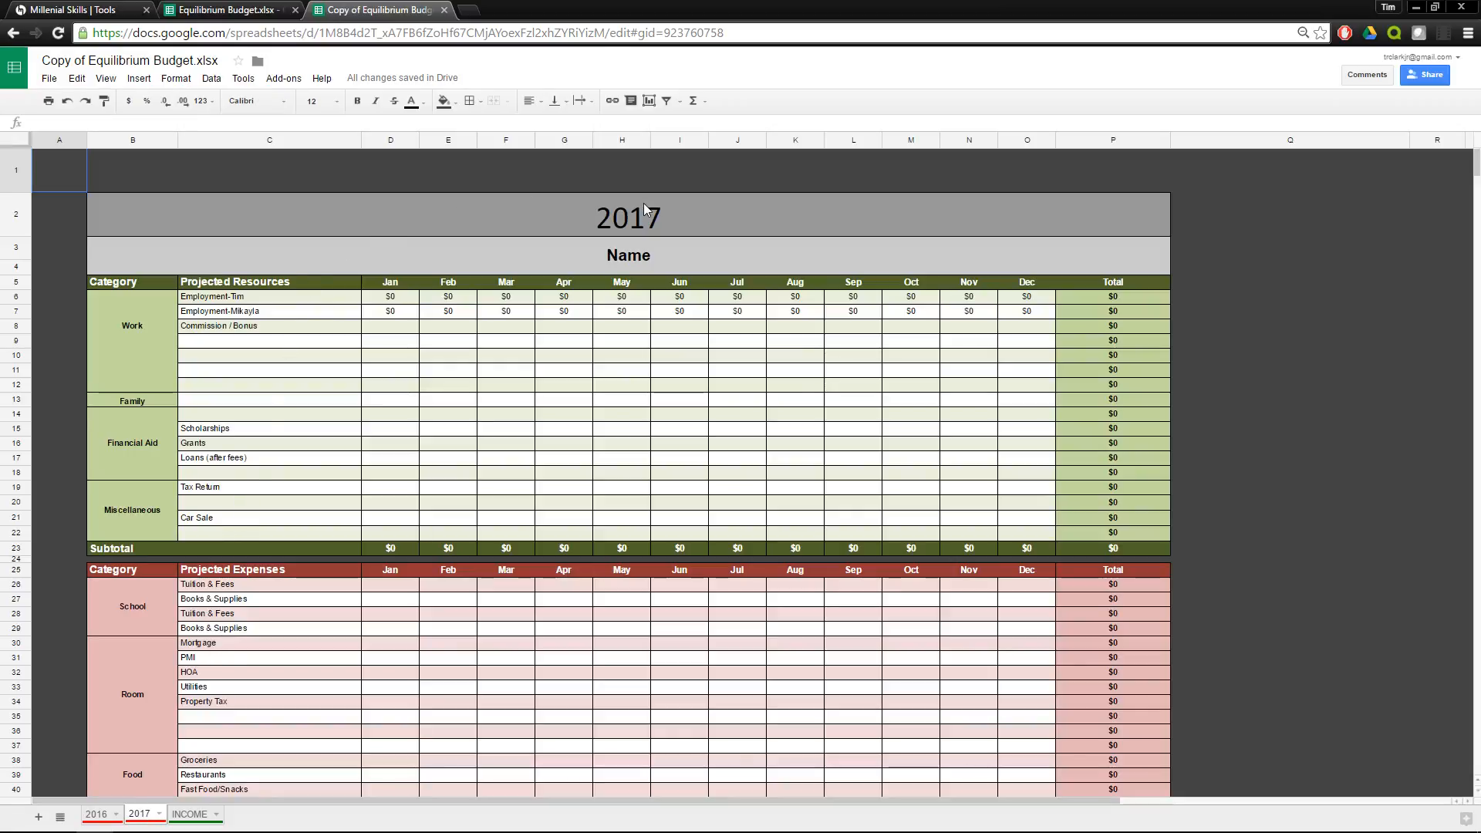
{"action": "left_click", "coordinate": [645, 208]}
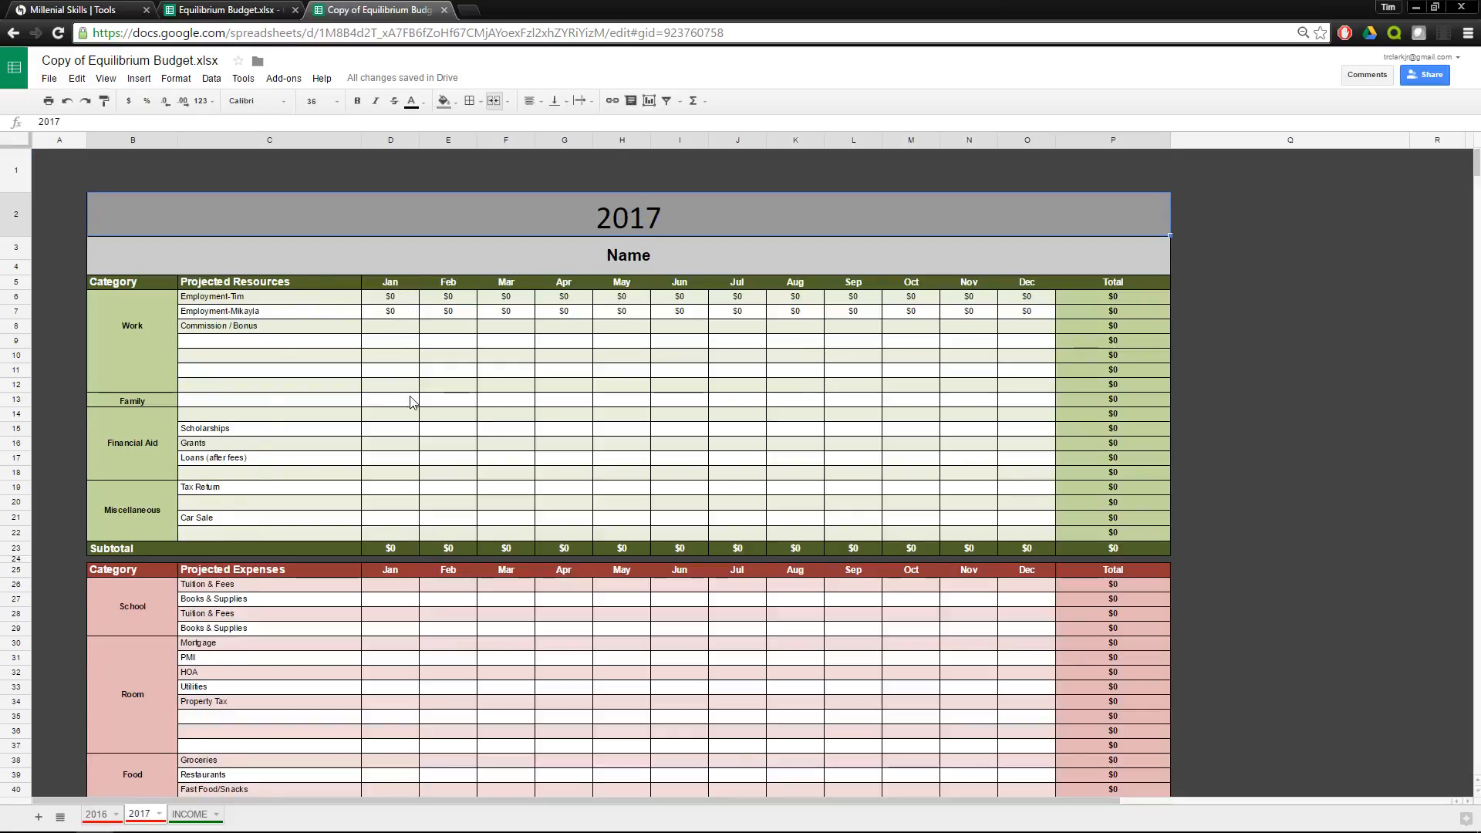
{"action": "scroll", "coordinate": [393, 394], "scroll_direction": "down", "scroll_amount": 5}
{"action": "scroll", "coordinate": [390, 392], "scroll_direction": "down", "scroll_amount": 5}
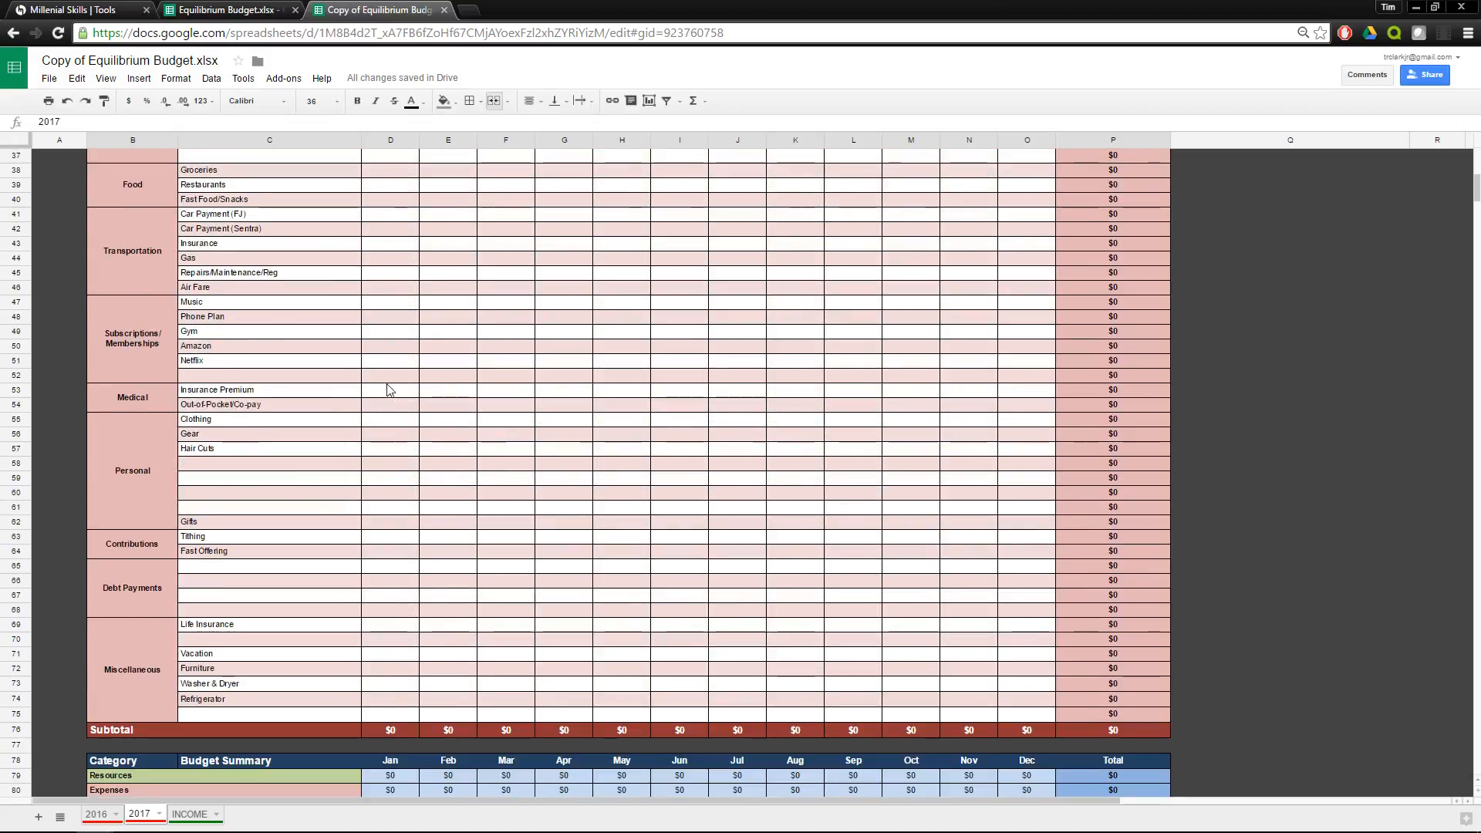
{"action": "scroll", "coordinate": [606, 571], "scroll_direction": "down", "scroll_amount": 3}
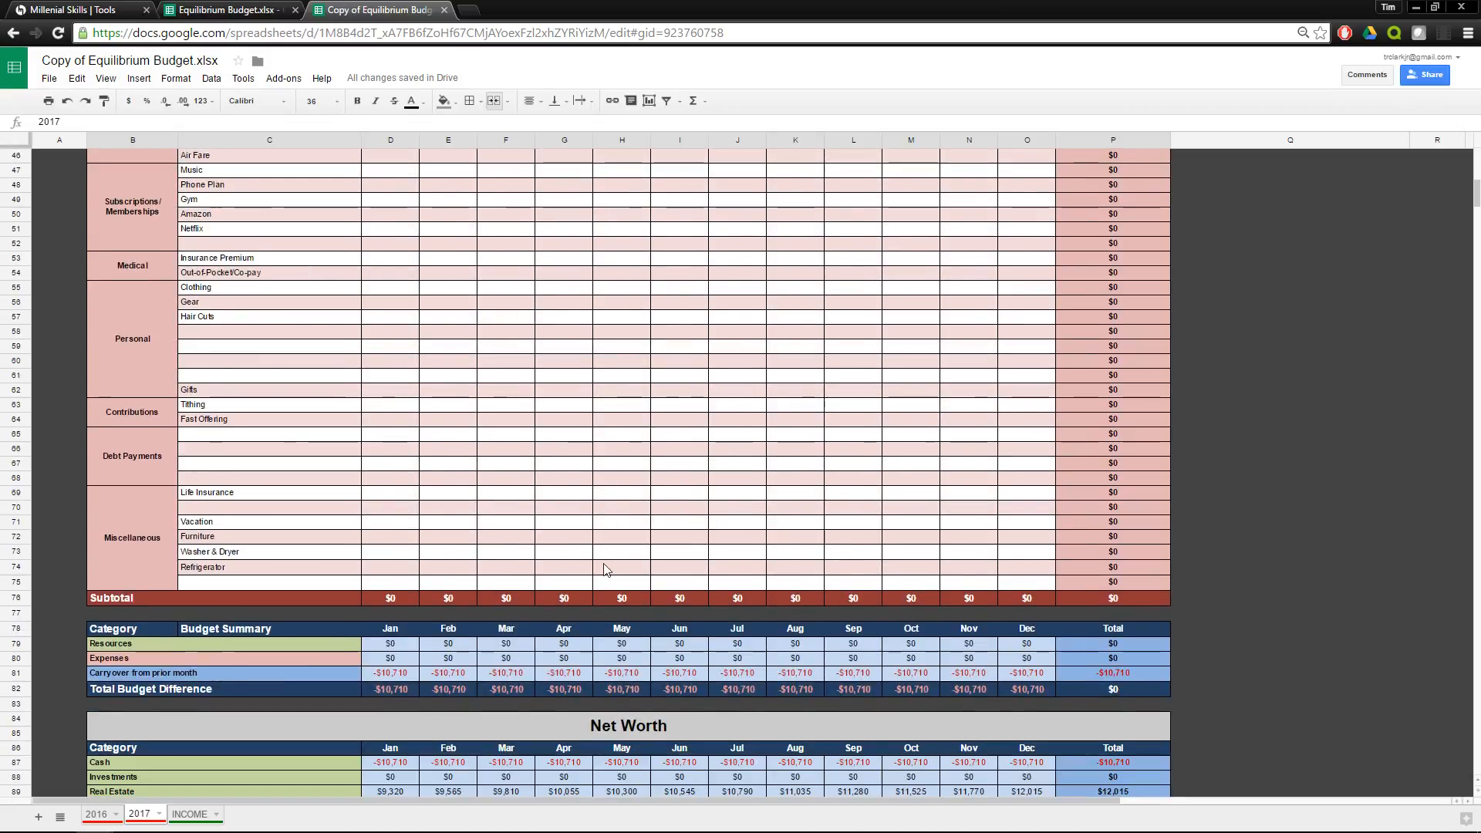
{"action": "scroll", "coordinate": [604, 567], "scroll_direction": "down", "scroll_amount": 2}
{"action": "scroll", "coordinate": [517, 492], "scroll_direction": "down", "scroll_amount": 2}
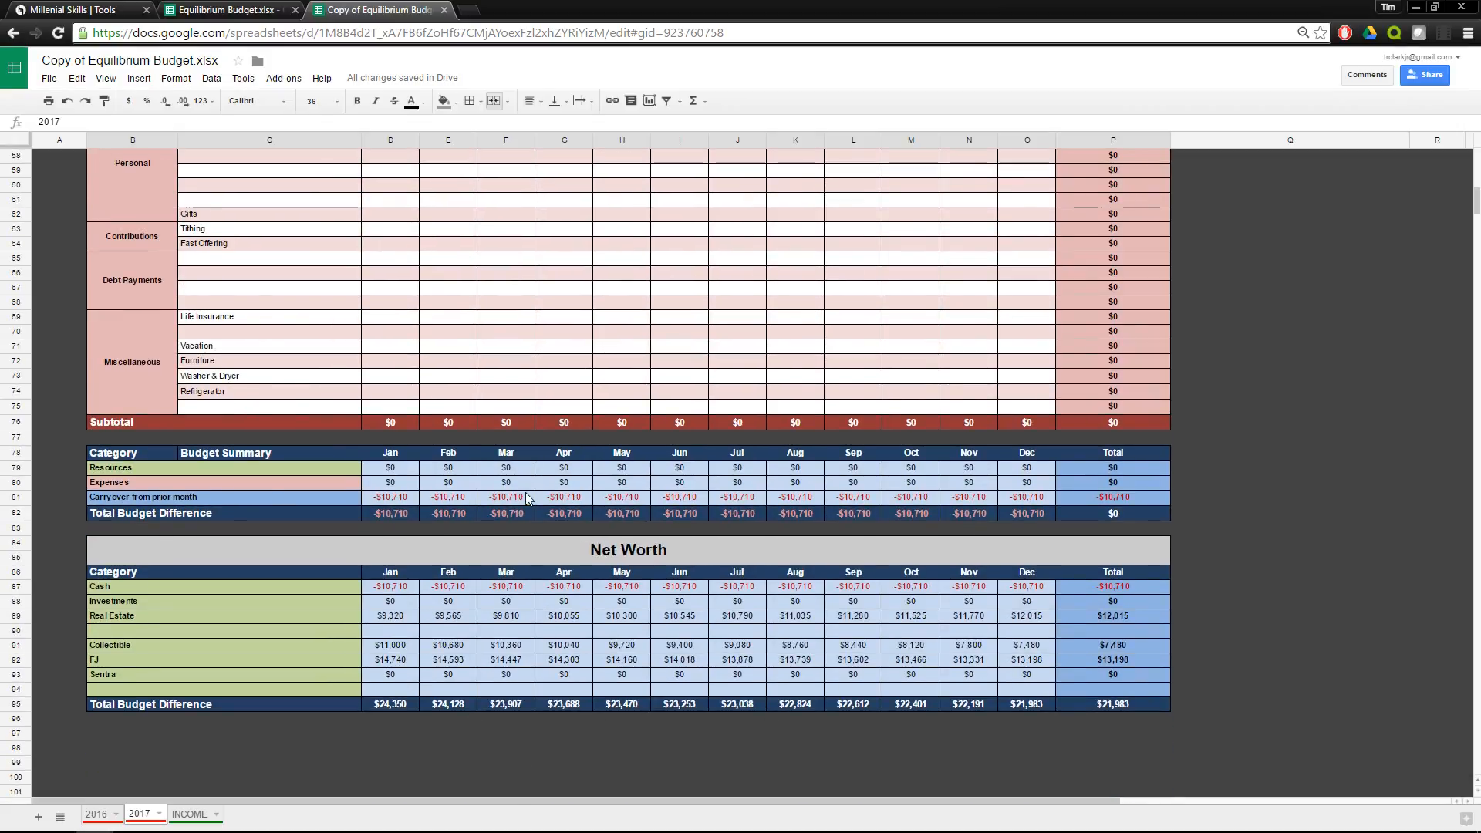
{"action": "scroll", "coordinate": [528, 498], "scroll_direction": "down", "scroll_amount": 1}
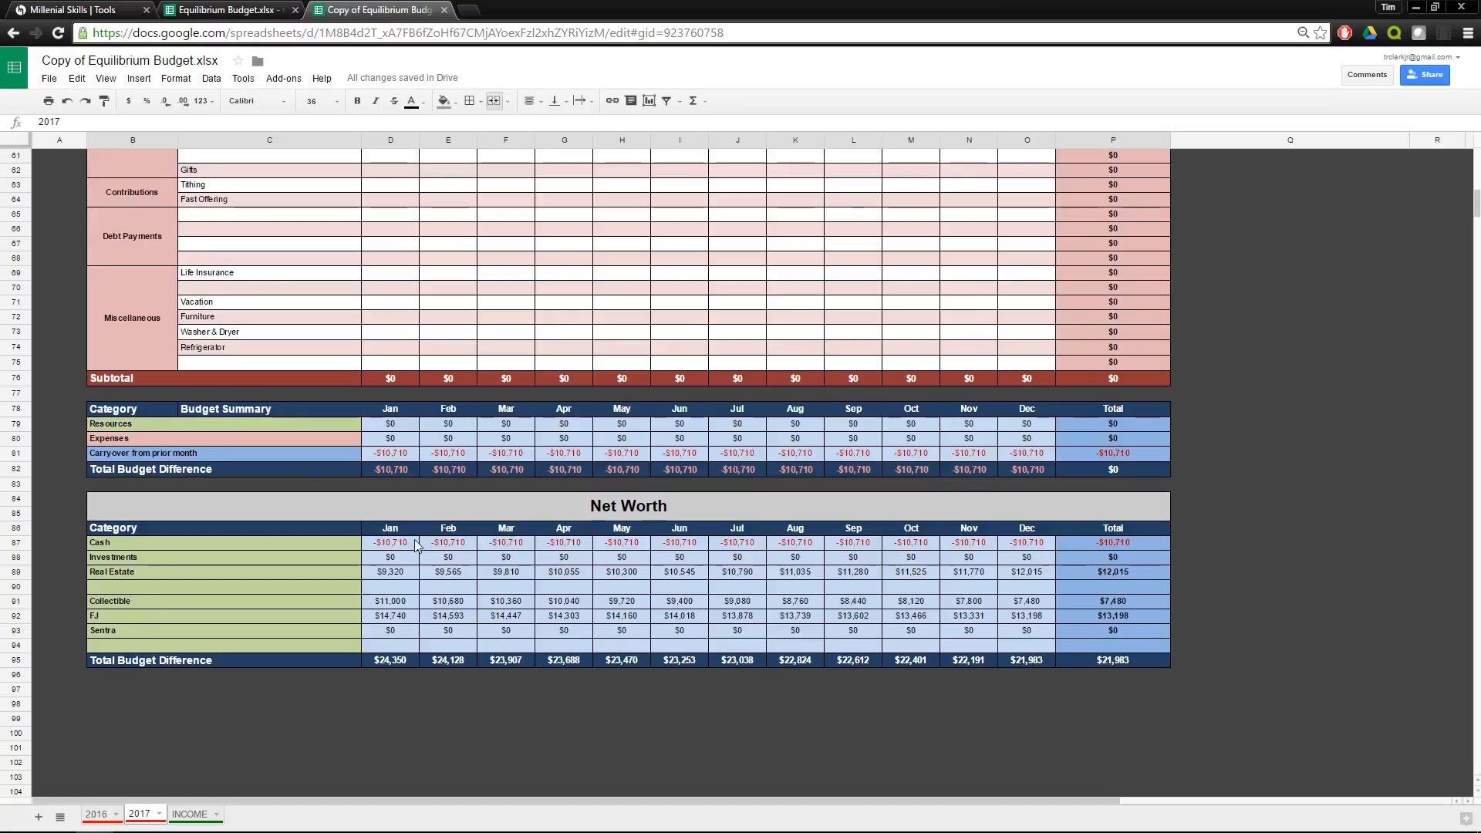
Return to the 2016 sheet and inspect the September and October Real Estate values and the Collectible row under Net Worth.
{"action": "left_click", "coordinate": [99, 813]}
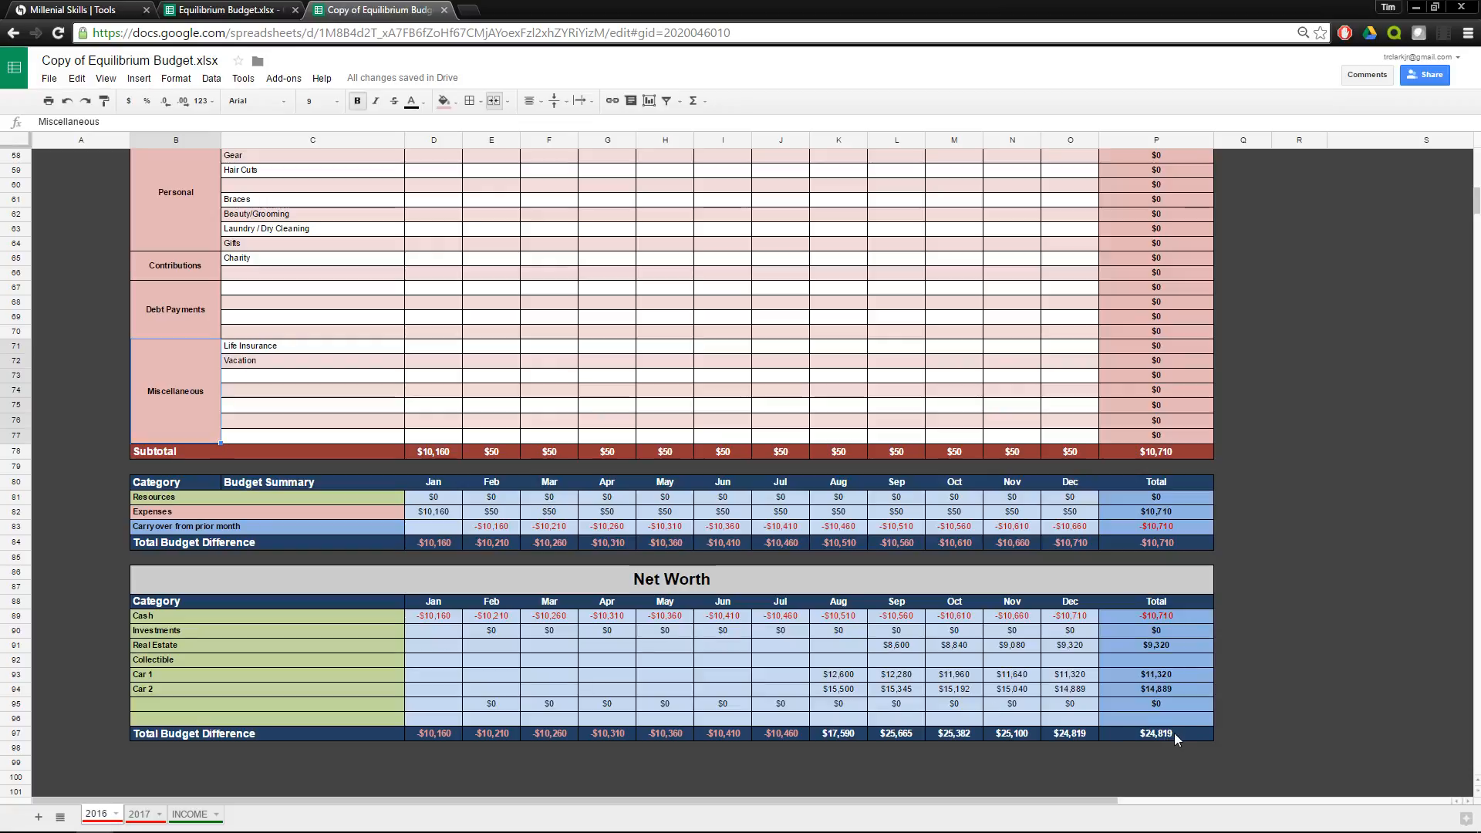
{"action": "left_click", "coordinate": [908, 651]}
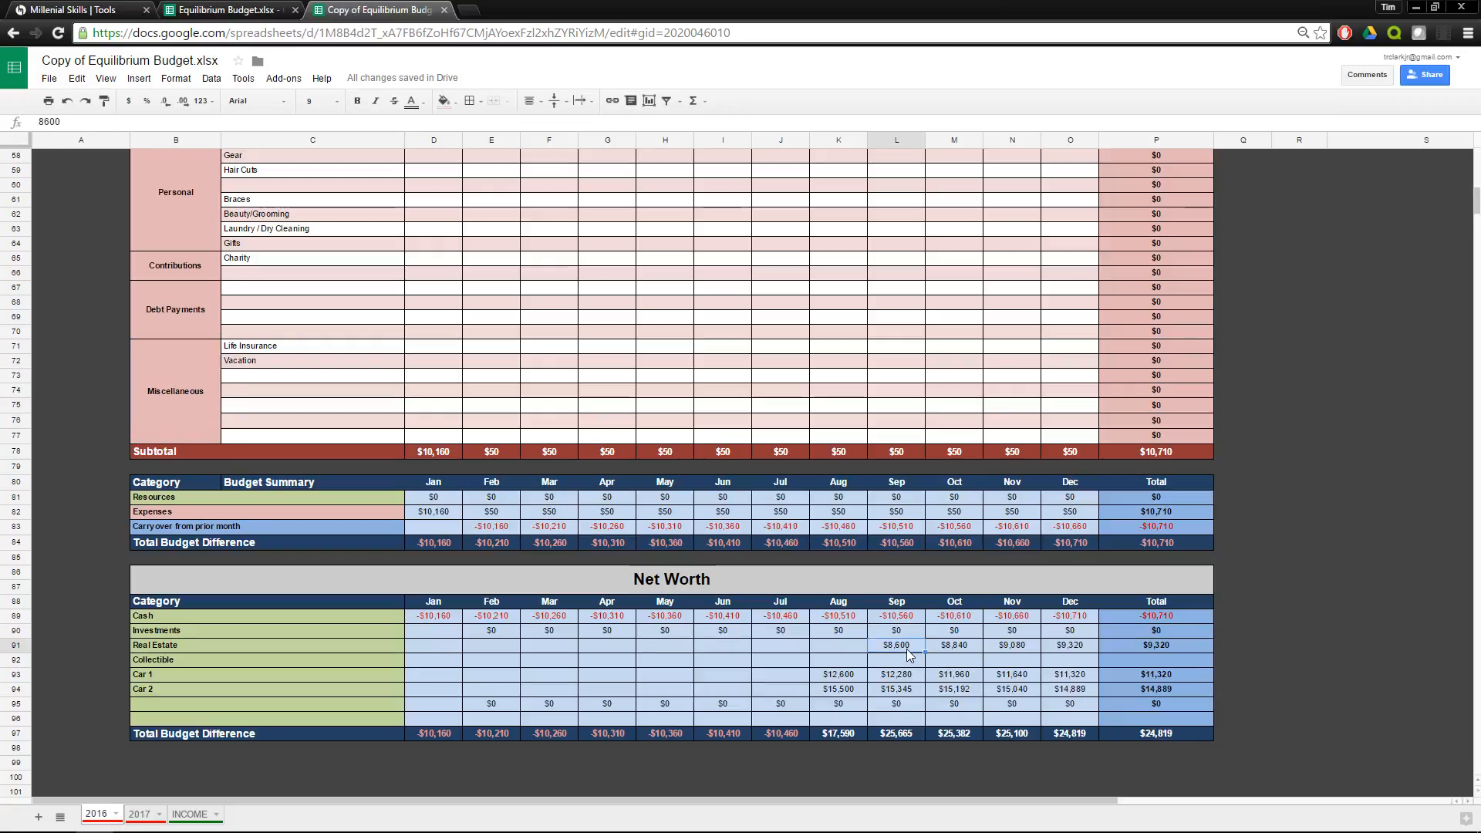
{"action": "left_click", "coordinate": [950, 648]}
{"action": "left_click", "coordinate": [909, 651]}
{"action": "left_click", "coordinate": [702, 663]}
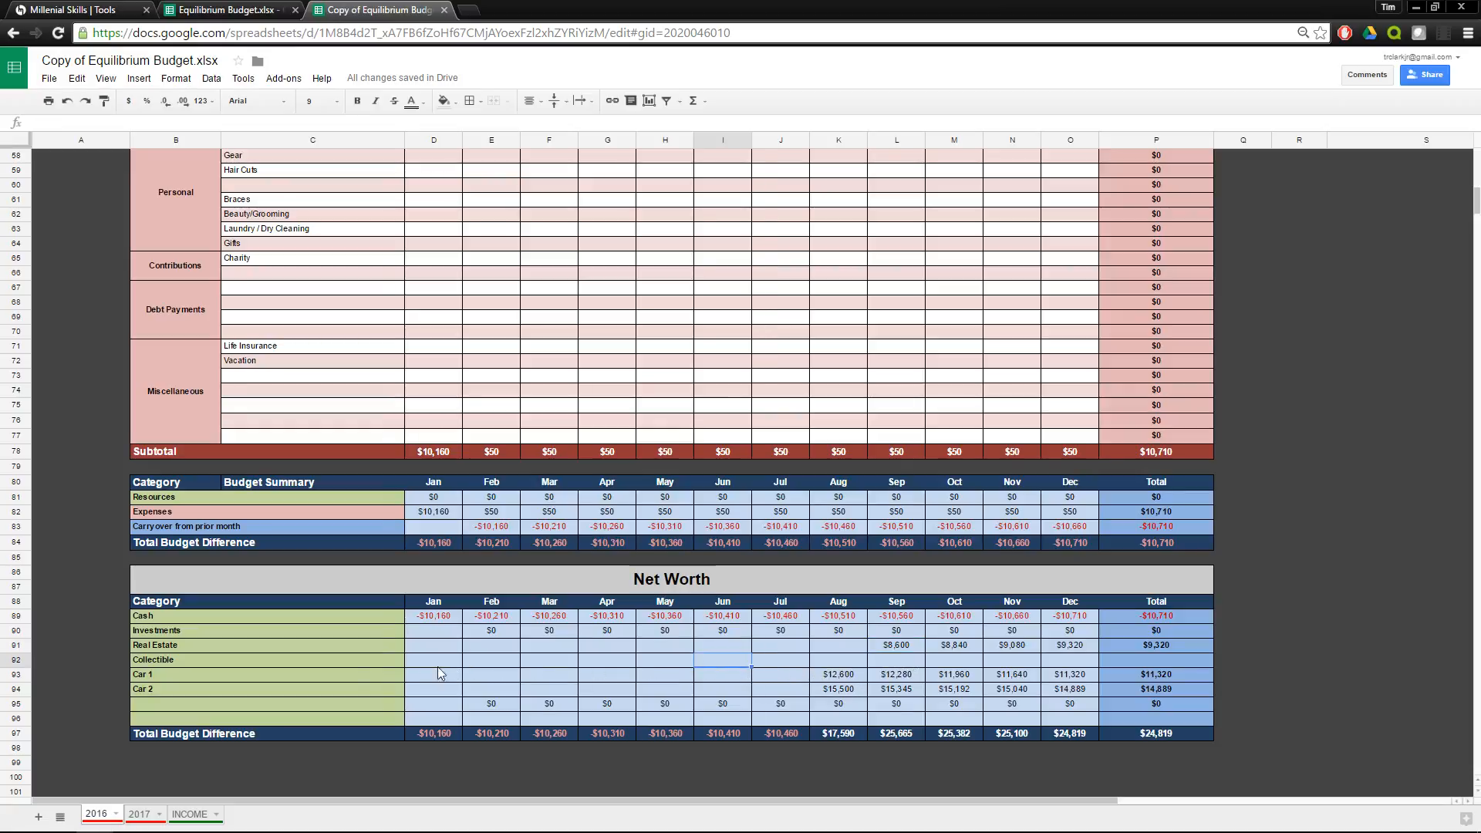
Inspect the August values of Car 1 and Car 2 under Net Worth and the Car 1 formulas through December.
{"action": "left_click", "coordinate": [779, 669]}
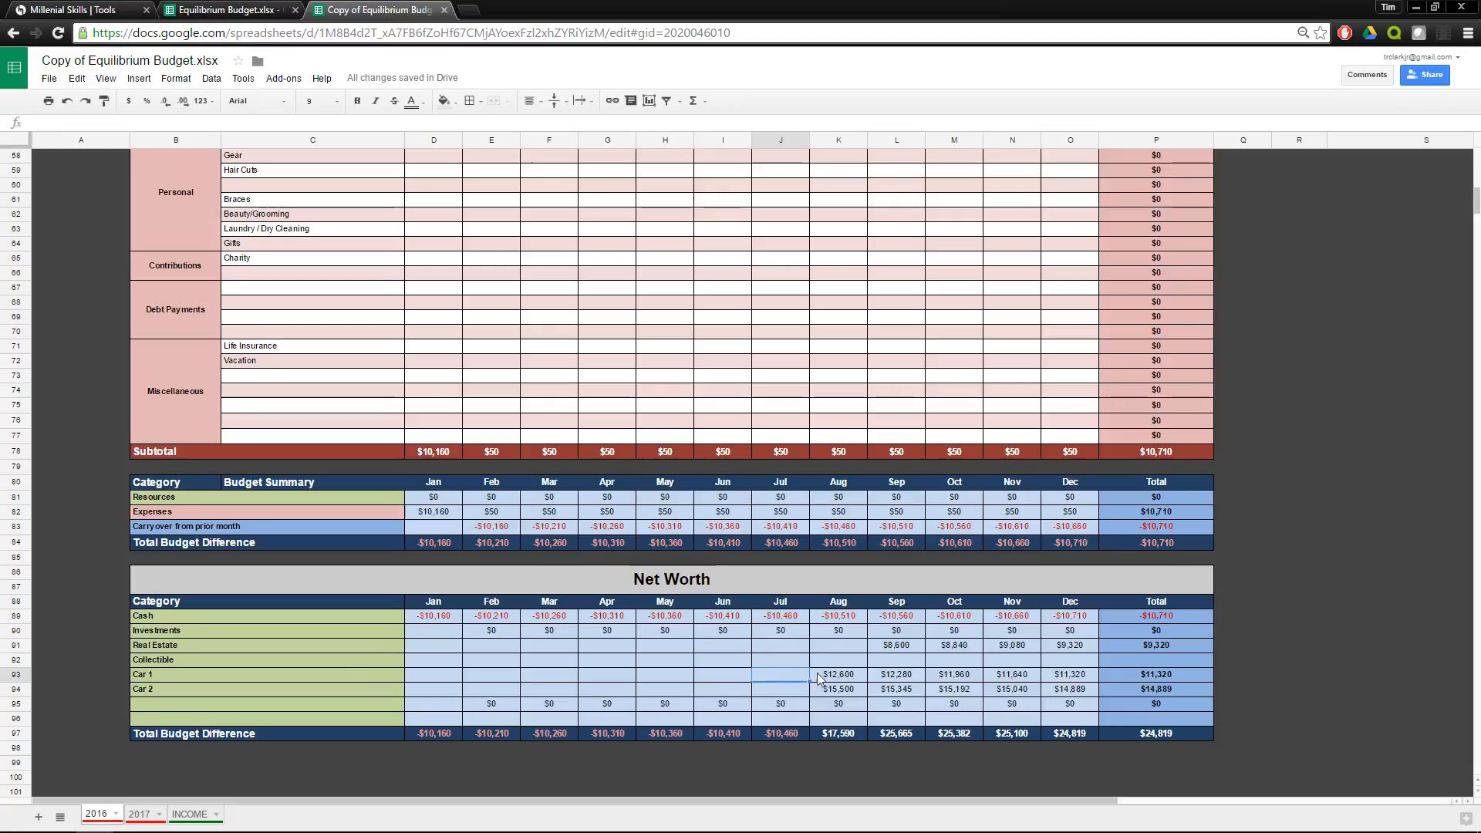
{"action": "left_click", "coordinate": [856, 674]}
{"action": "left_click", "coordinate": [857, 688]}
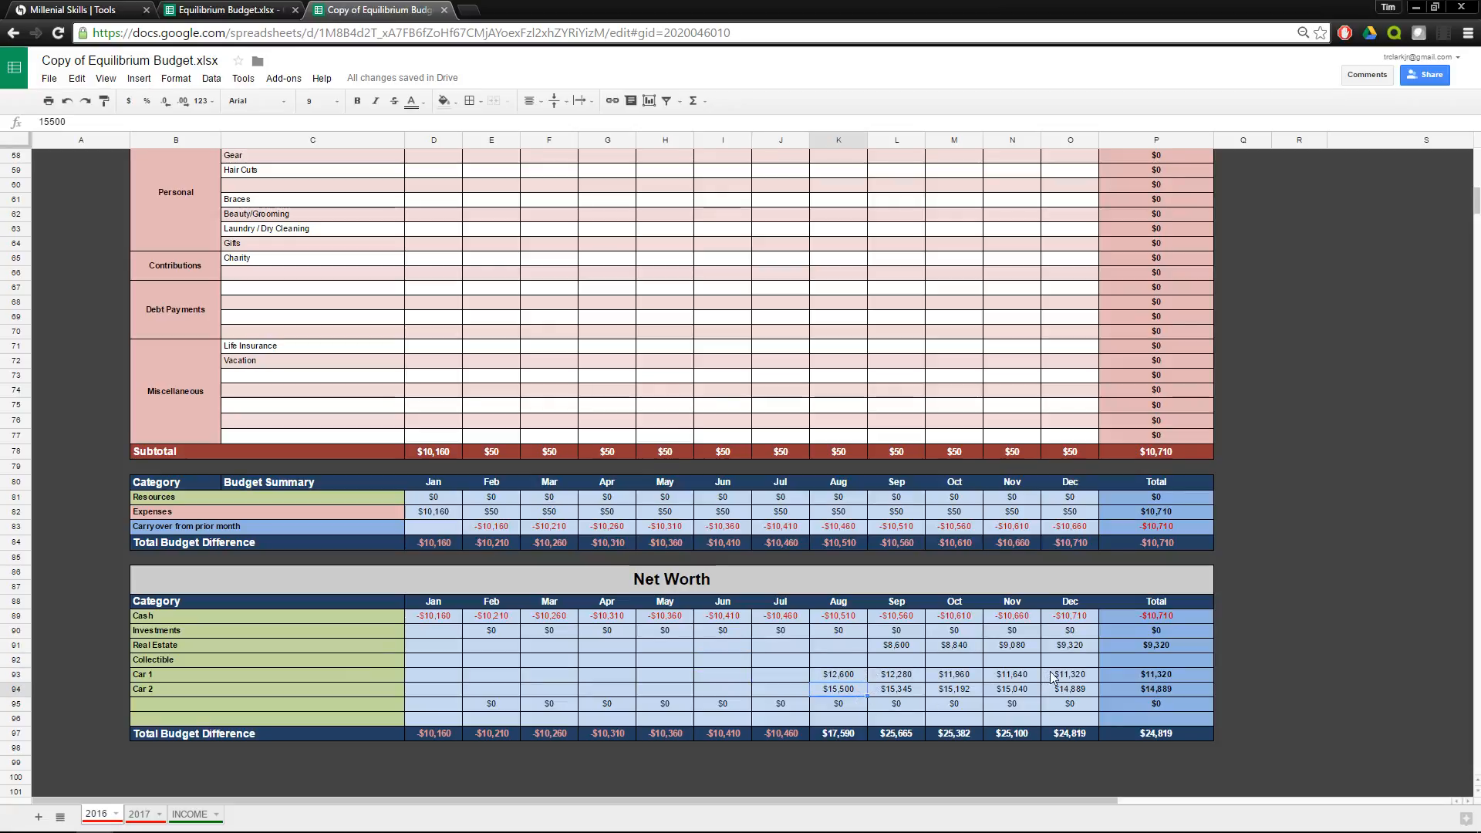
{"action": "left_click", "coordinate": [850, 674]}
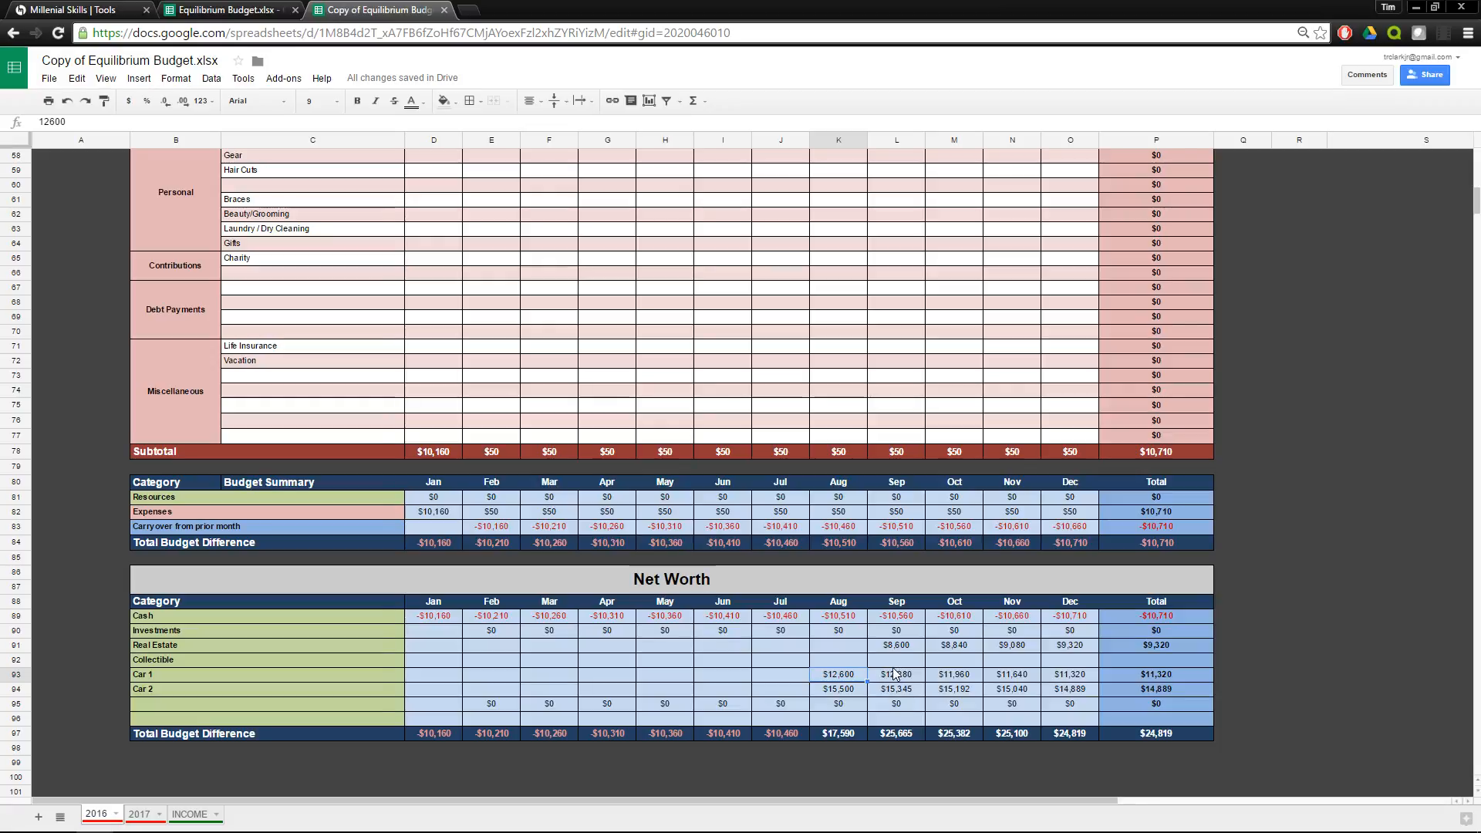
{"action": "key", "text": "Right"}
{"action": "key", "text": "Right"}
{"action": "key", "text": "Right"}
{"action": "key", "text": "Right"}
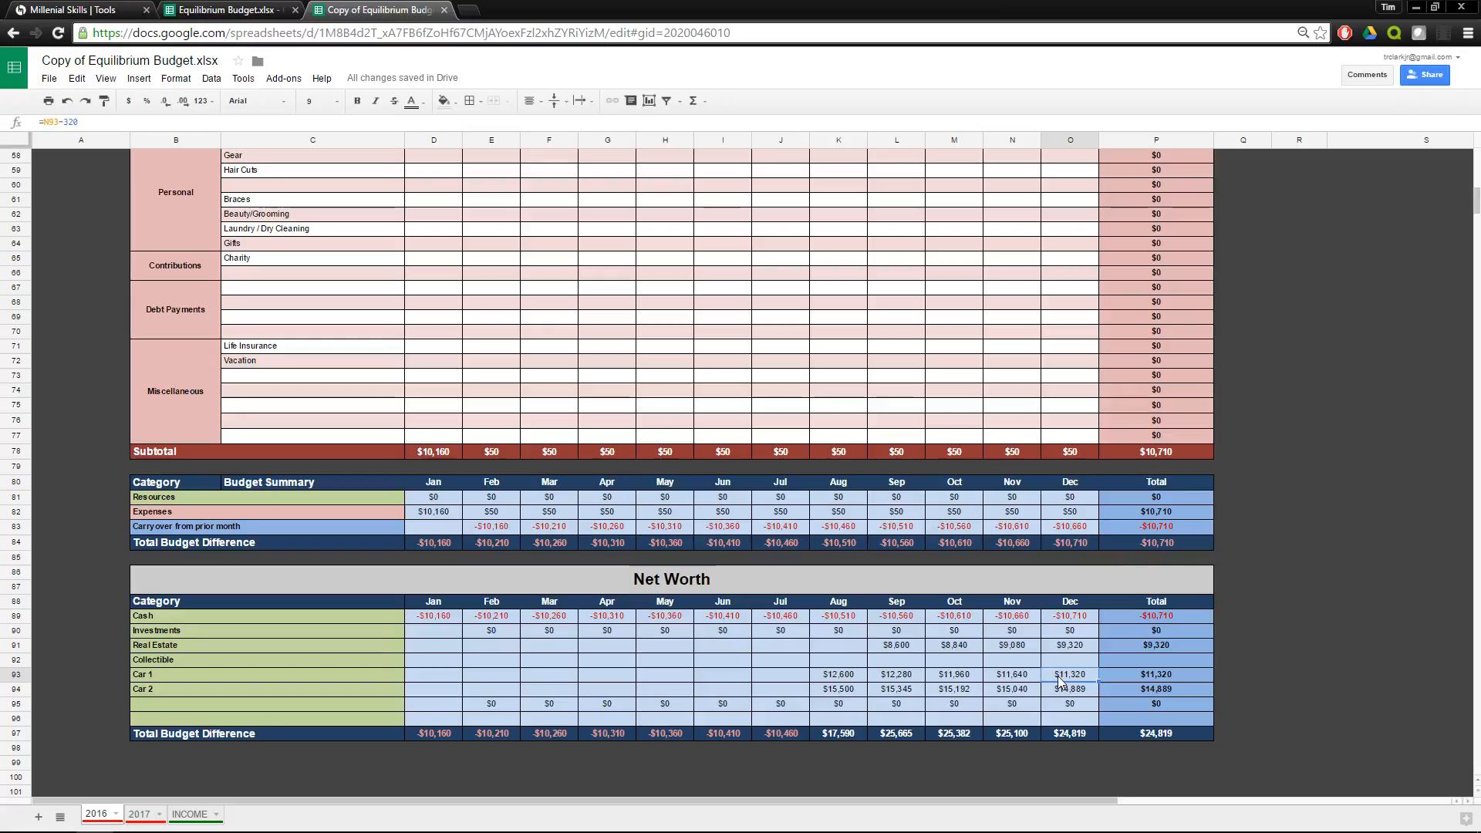
Review how the Net Worth and carryover rows continue on the 2017 sheet.
{"action": "left_click", "coordinate": [139, 814]}
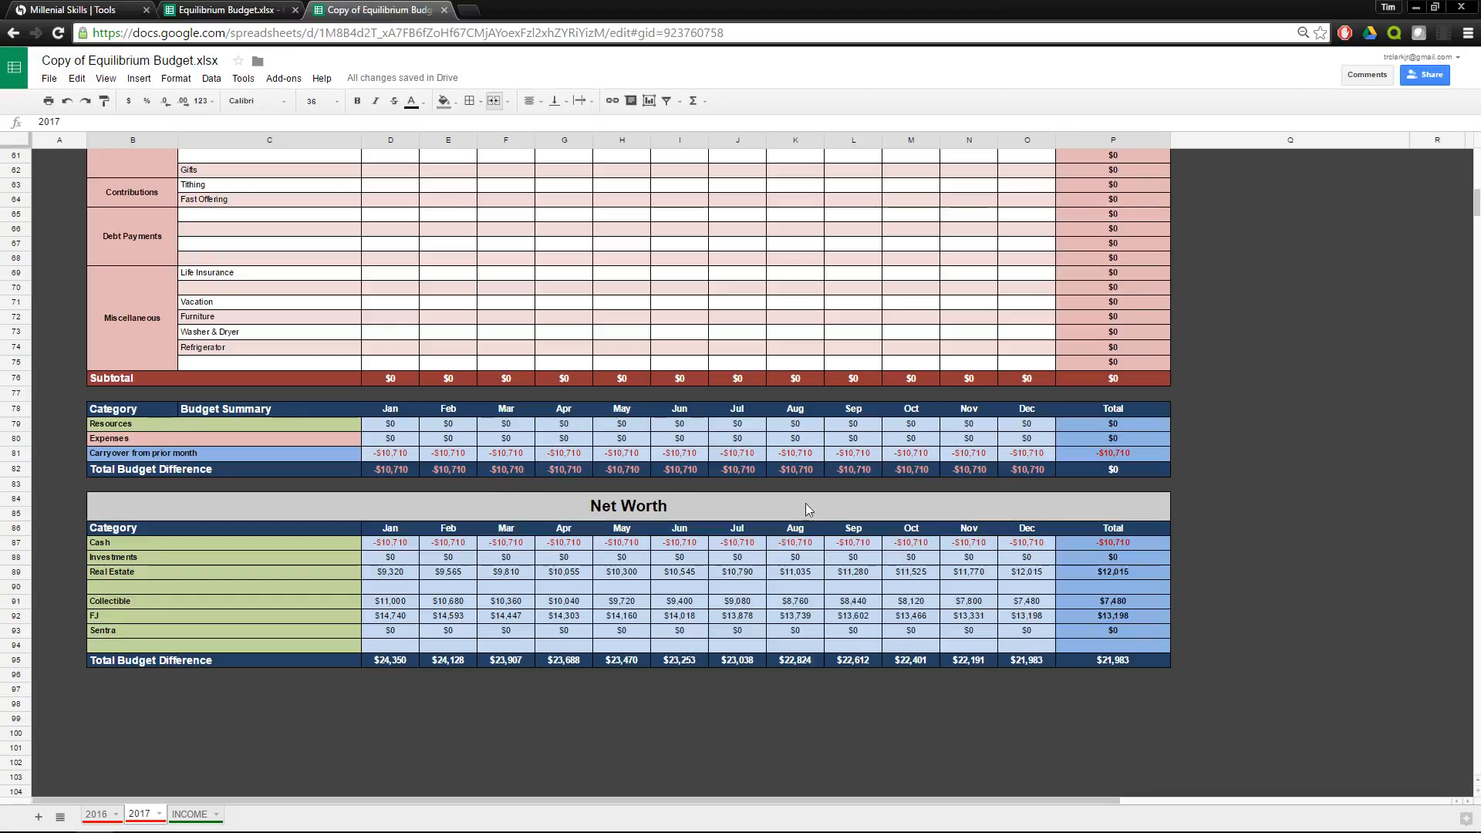
{"action": "scroll", "coordinate": [603, 561], "scroll_direction": "up", "scroll_amount": 5}
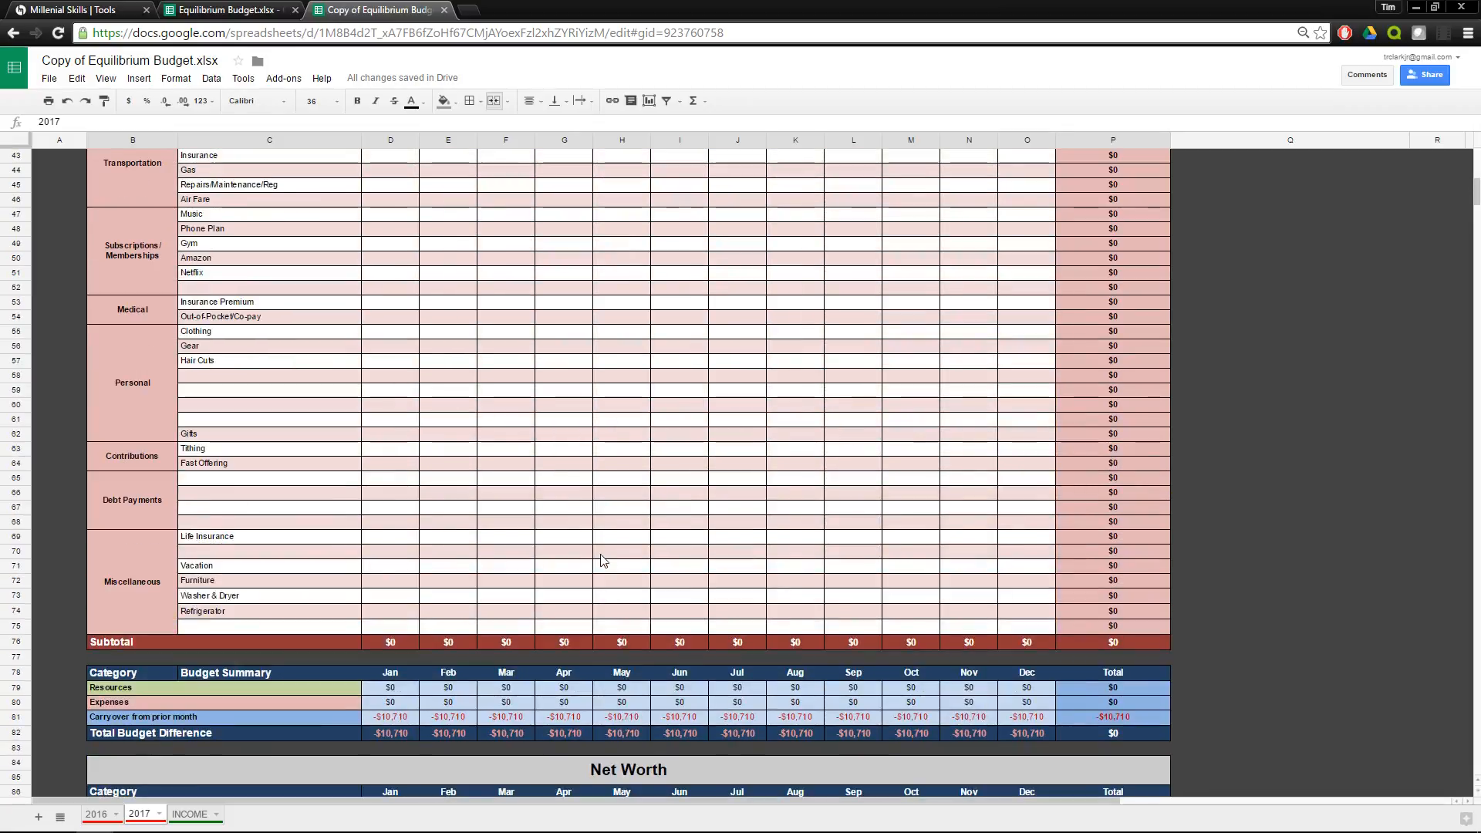
{"action": "scroll", "coordinate": [603, 560], "scroll_direction": "down", "scroll_amount": 4}
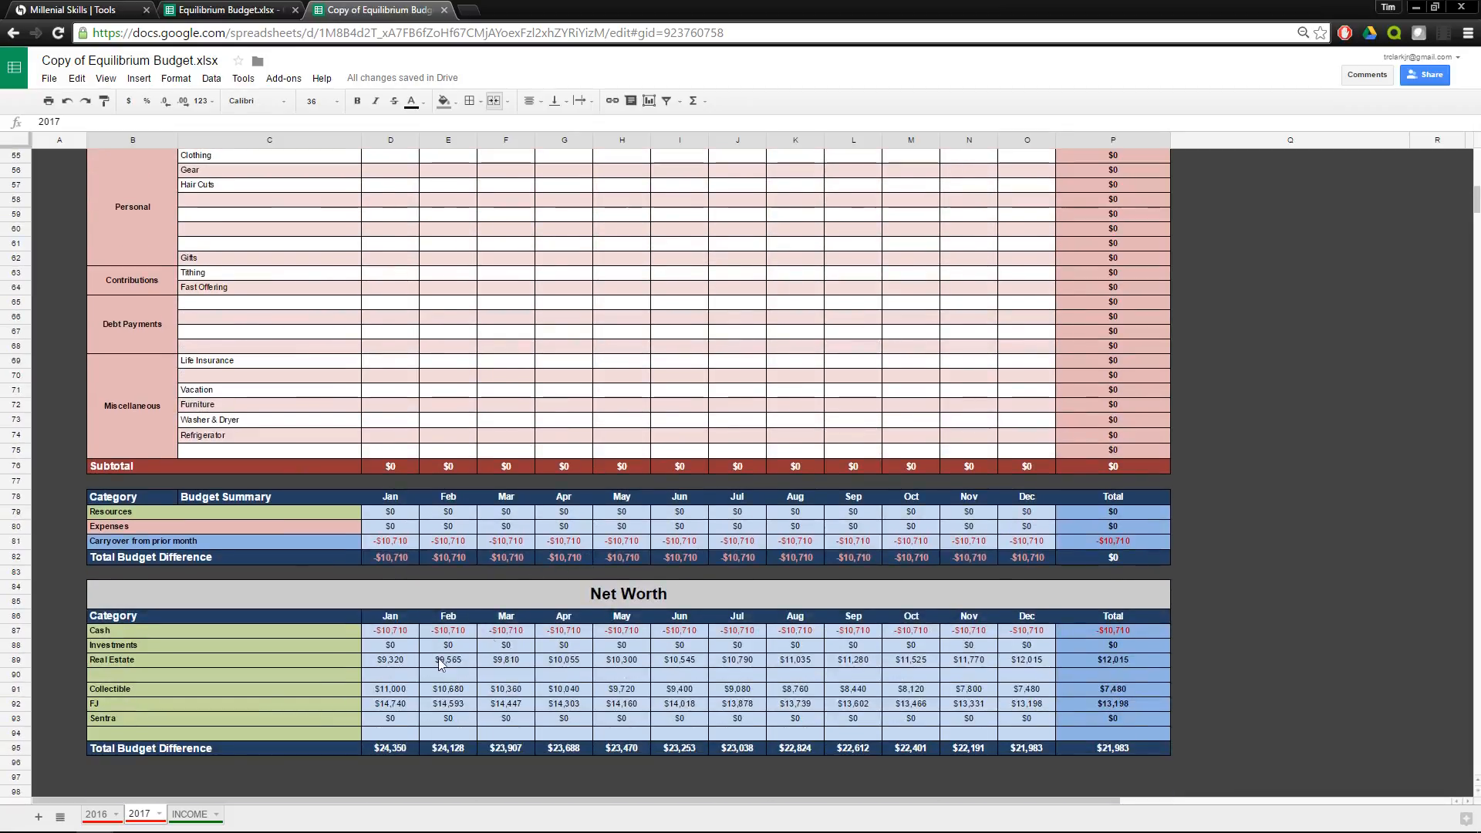
Open the INCOME sheet and examine its School, Summer and Post-Graduation sections and the two NAME header cells.
{"action": "left_click", "coordinate": [189, 814]}
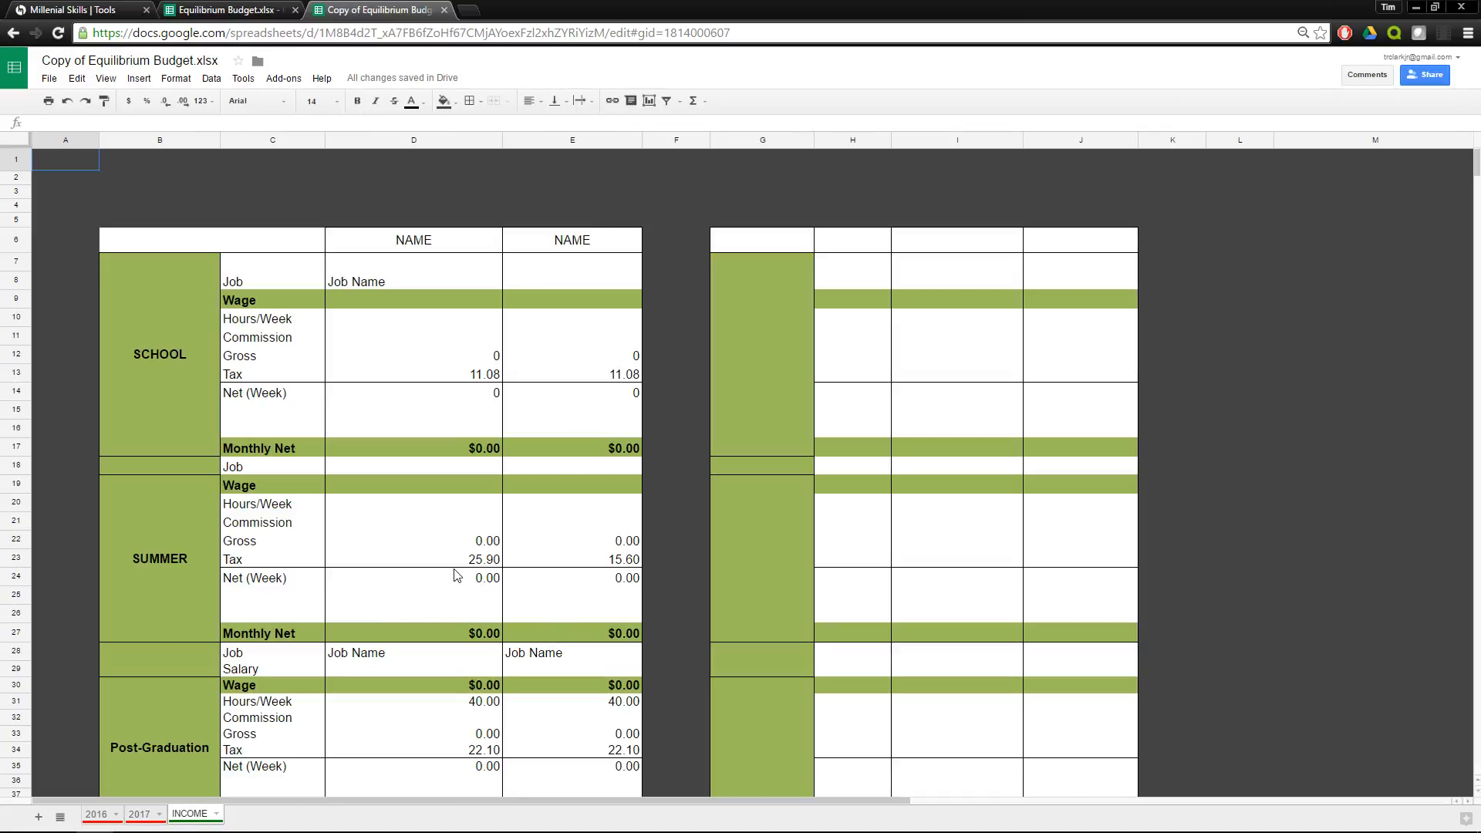
{"action": "scroll", "coordinate": [450, 567], "scroll_direction": "down", "scroll_amount": 1}
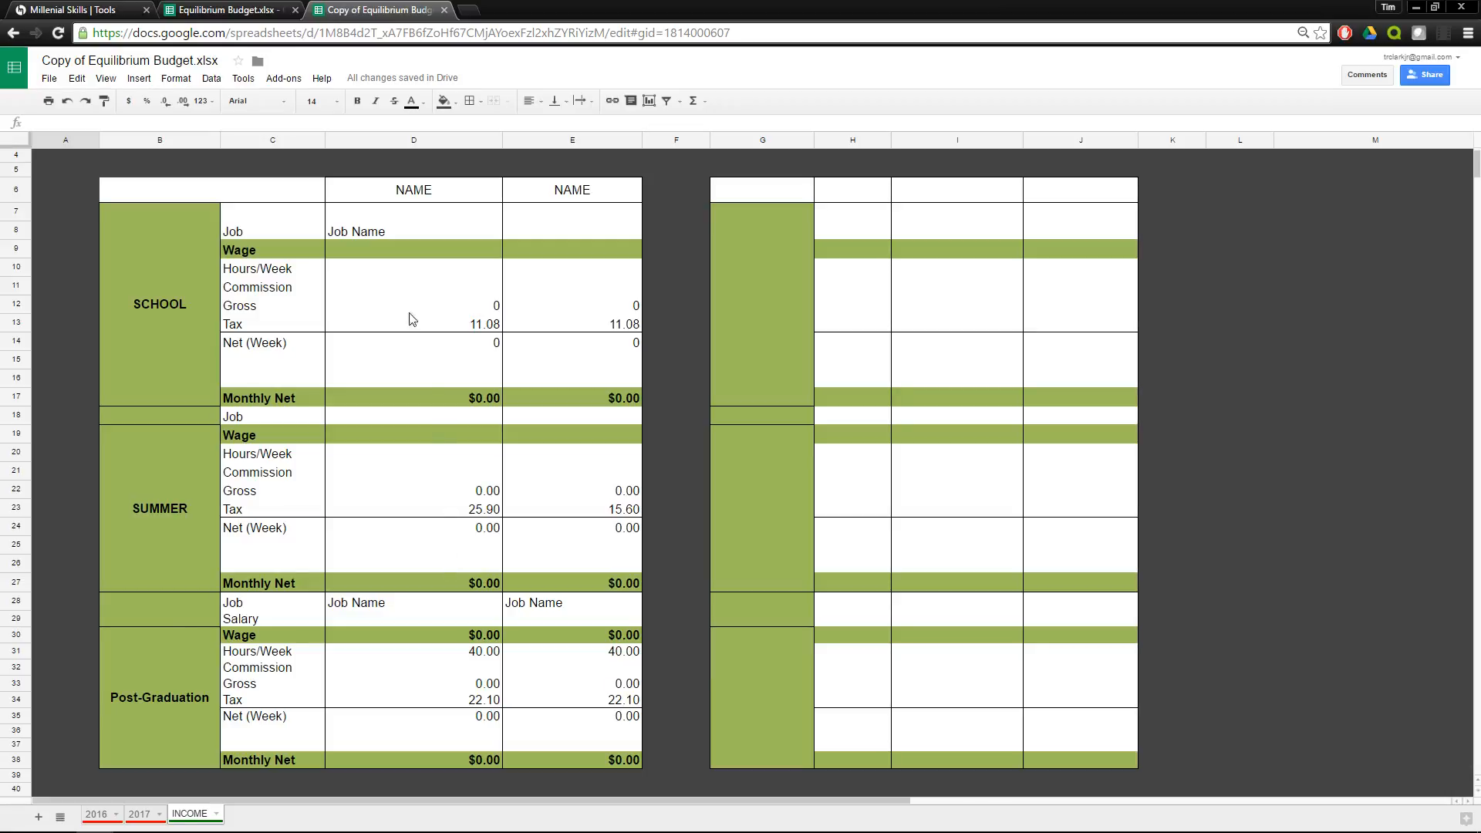
{"action": "left_click", "coordinate": [343, 234]}
{"action": "left_click", "coordinate": [429, 191]}
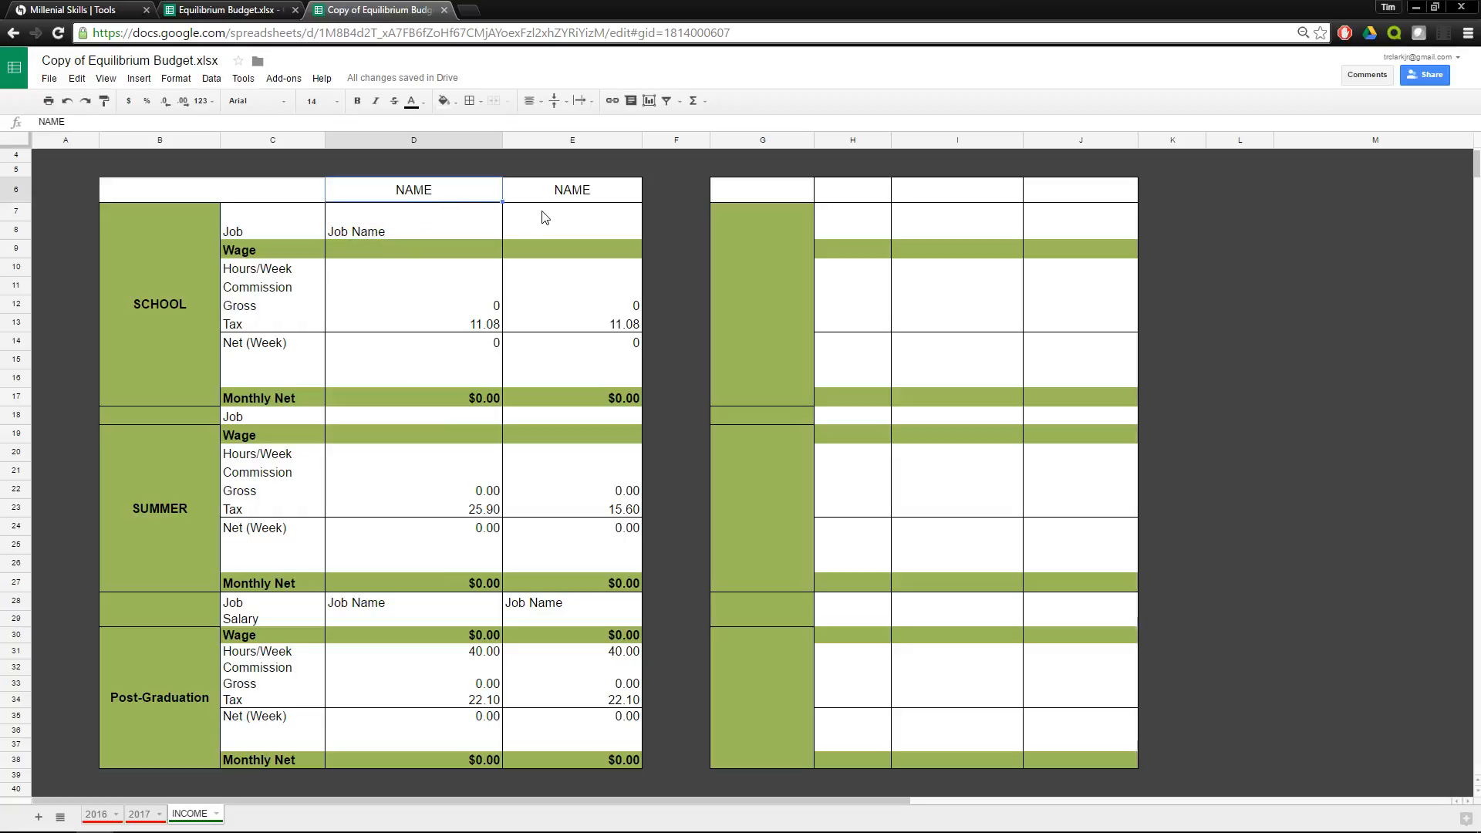
{"action": "left_click", "coordinate": [576, 198]}
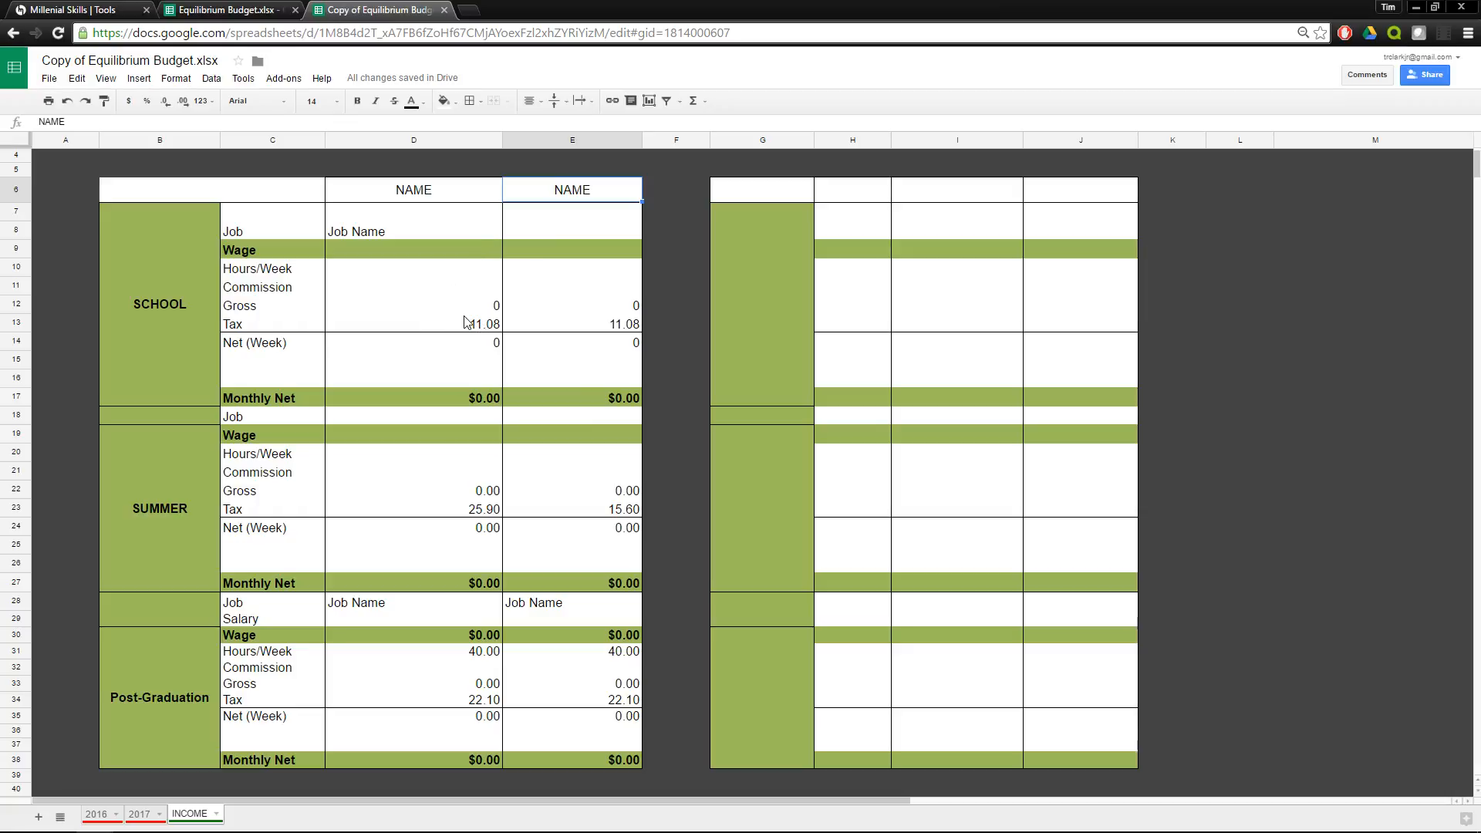
Fill the first person's School income with a Wage of 25, 40 Hours/Week and a Commission of 0.
{"action": "left_click", "coordinate": [441, 250]}
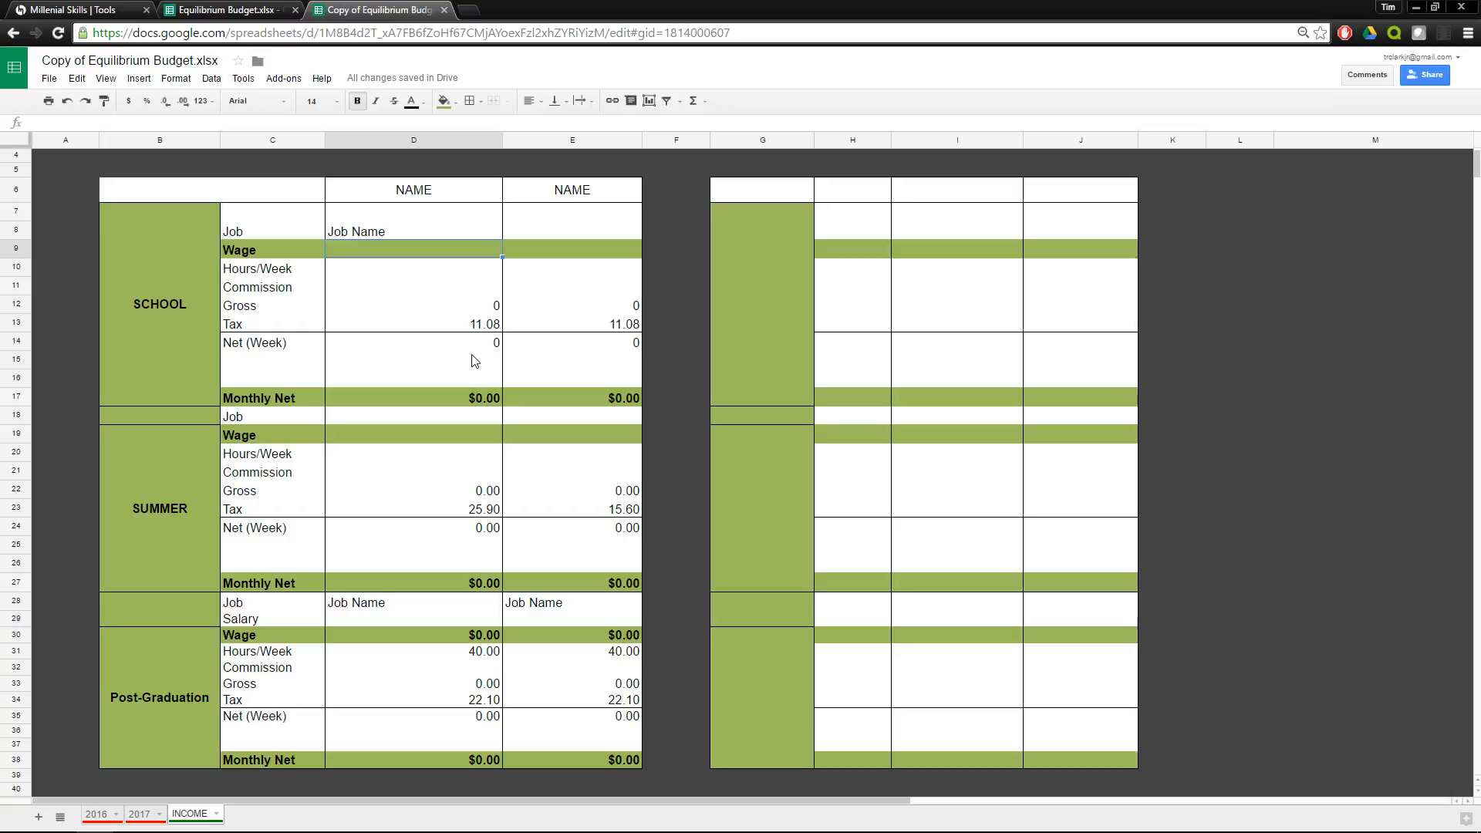
{"action": "type", "text": "25"}
{"action": "key", "text": "Return"}
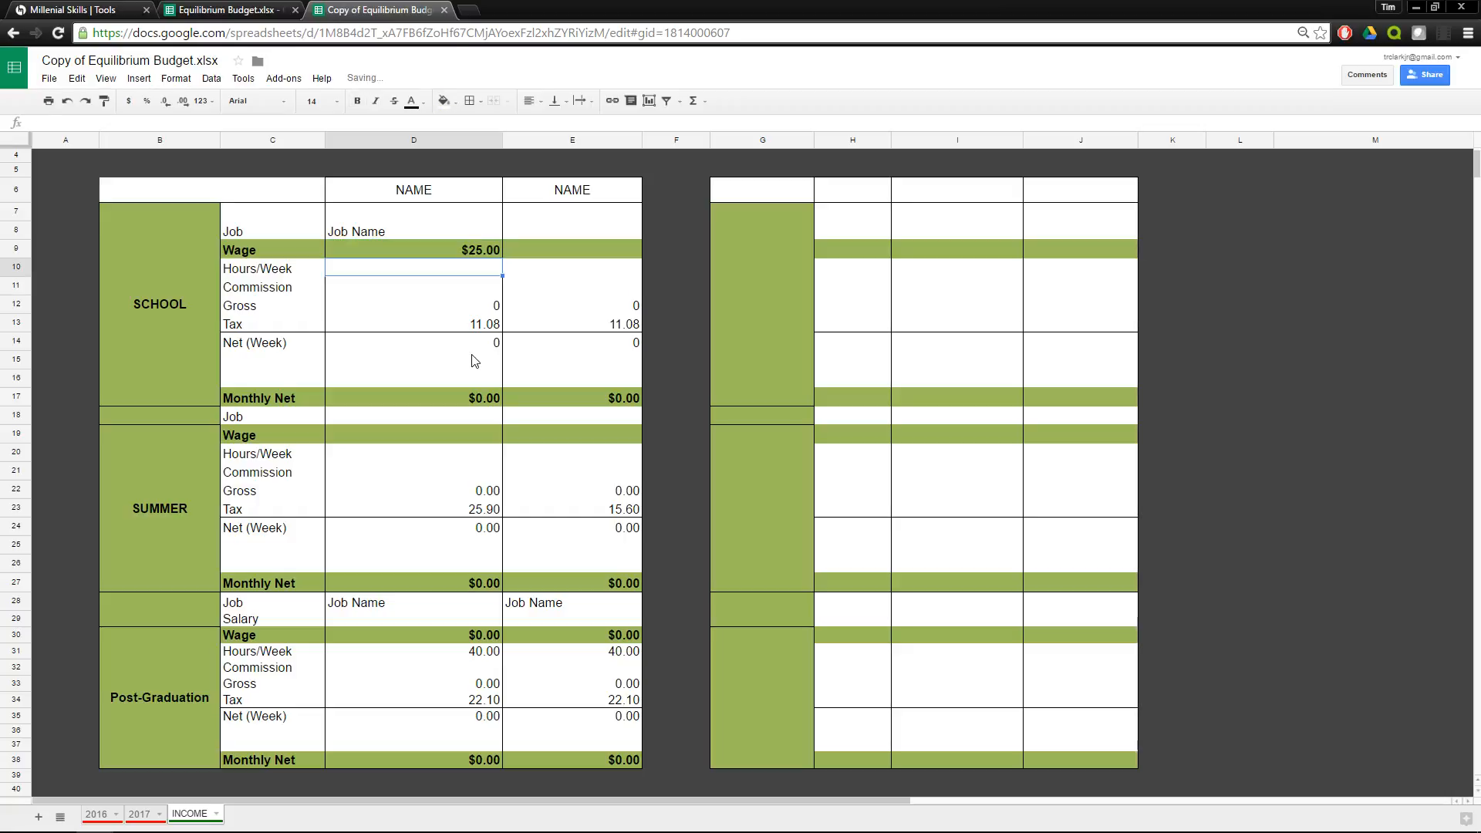
{"action": "type", "text": "40"}
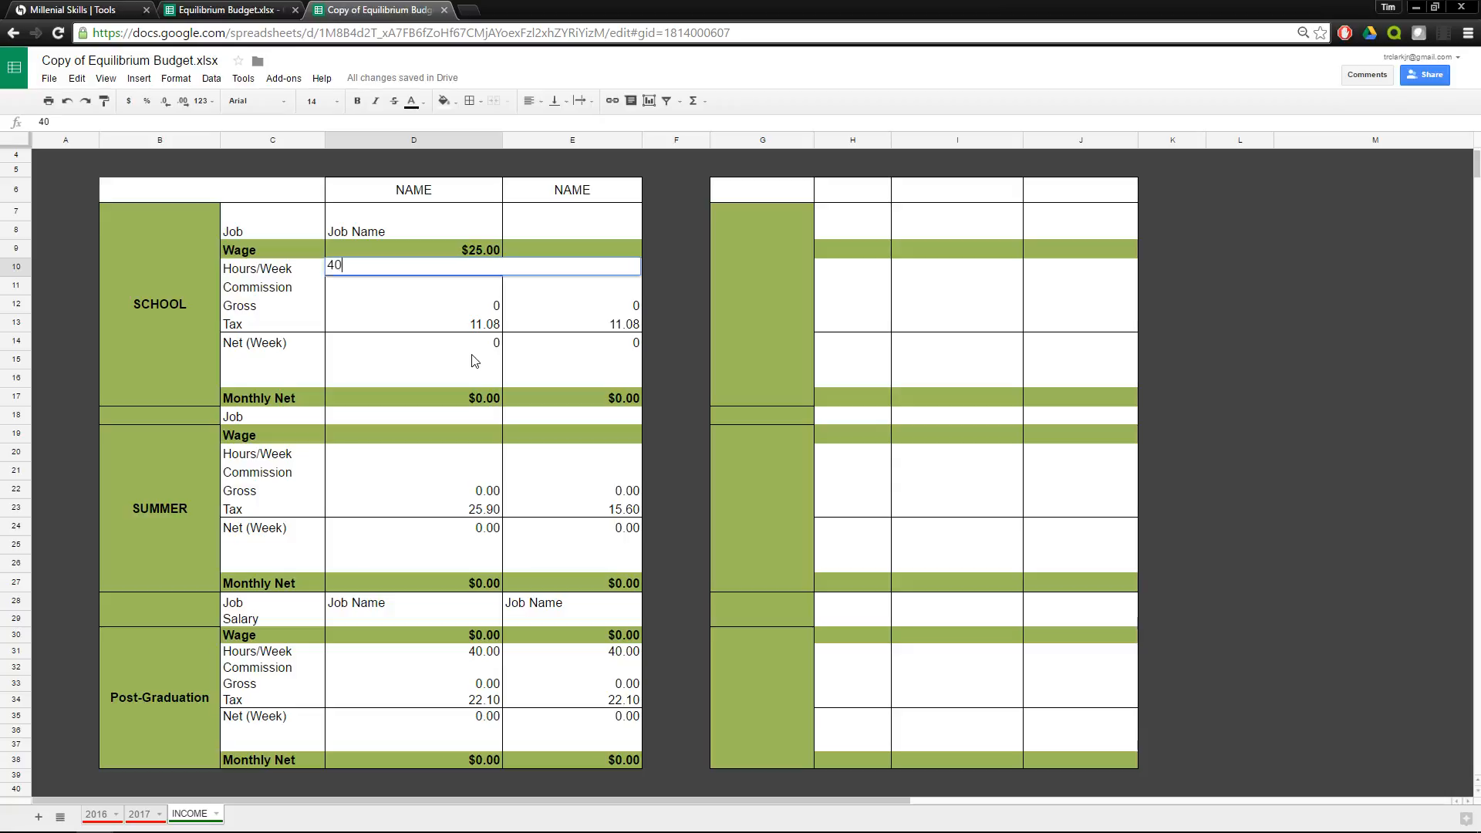
{"action": "key", "text": "Return"}
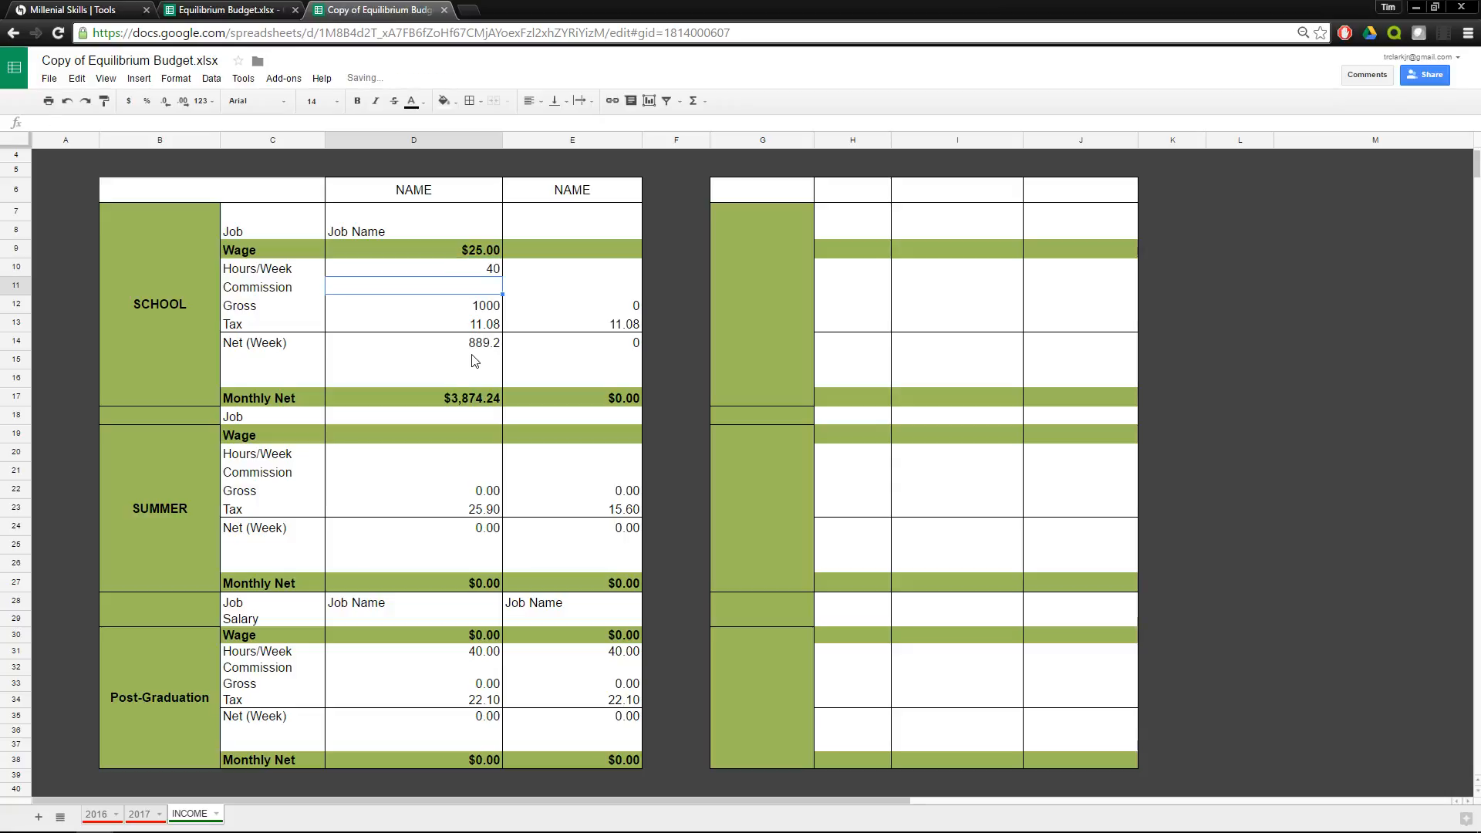
{"action": "type", "text": "0"}
{"action": "key", "text": "Return"}
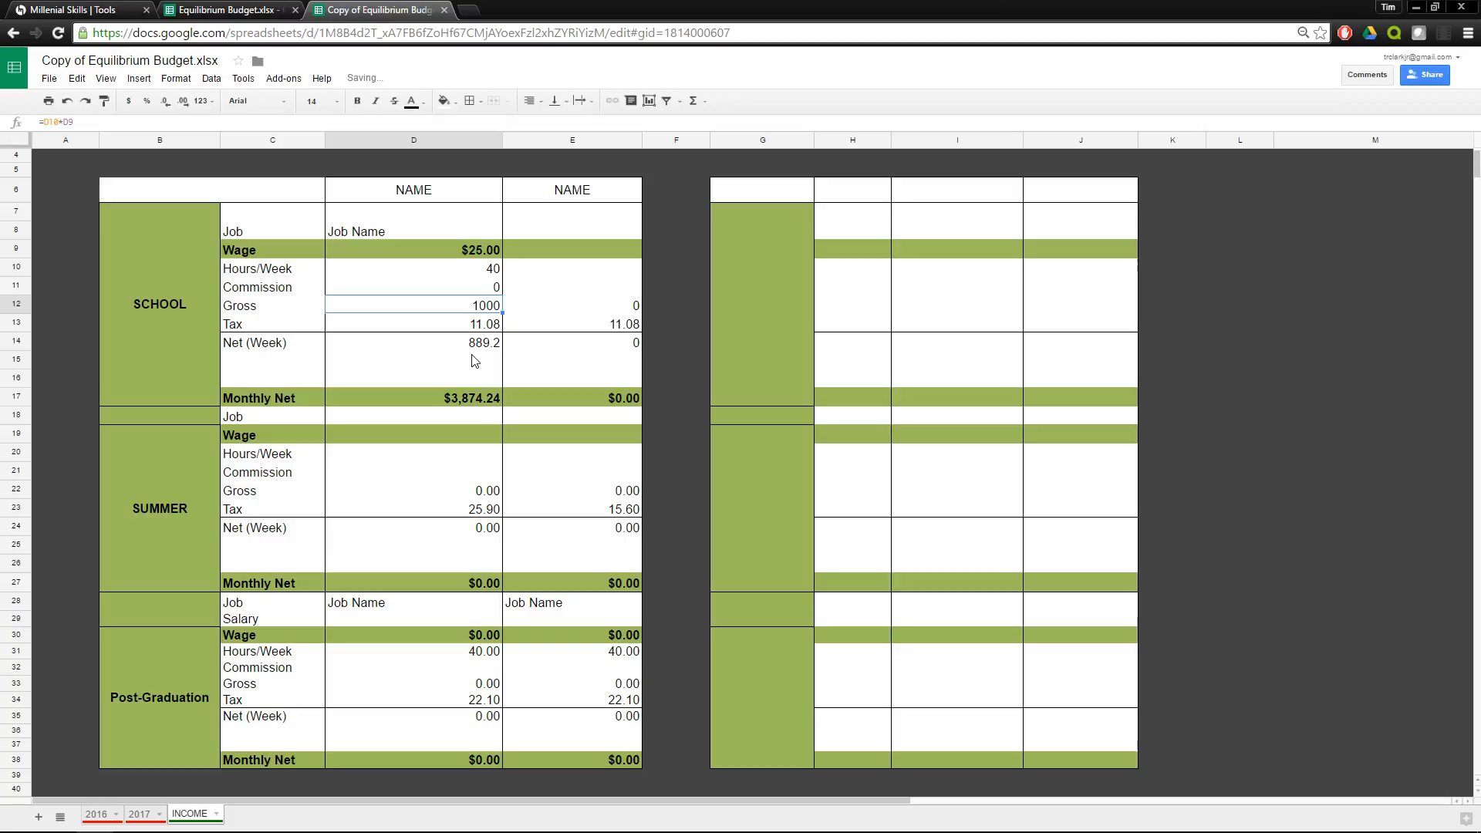
Inspect the first person's School Tax value and the formula behind Net (Week).
{"action": "left_click", "coordinate": [426, 329]}
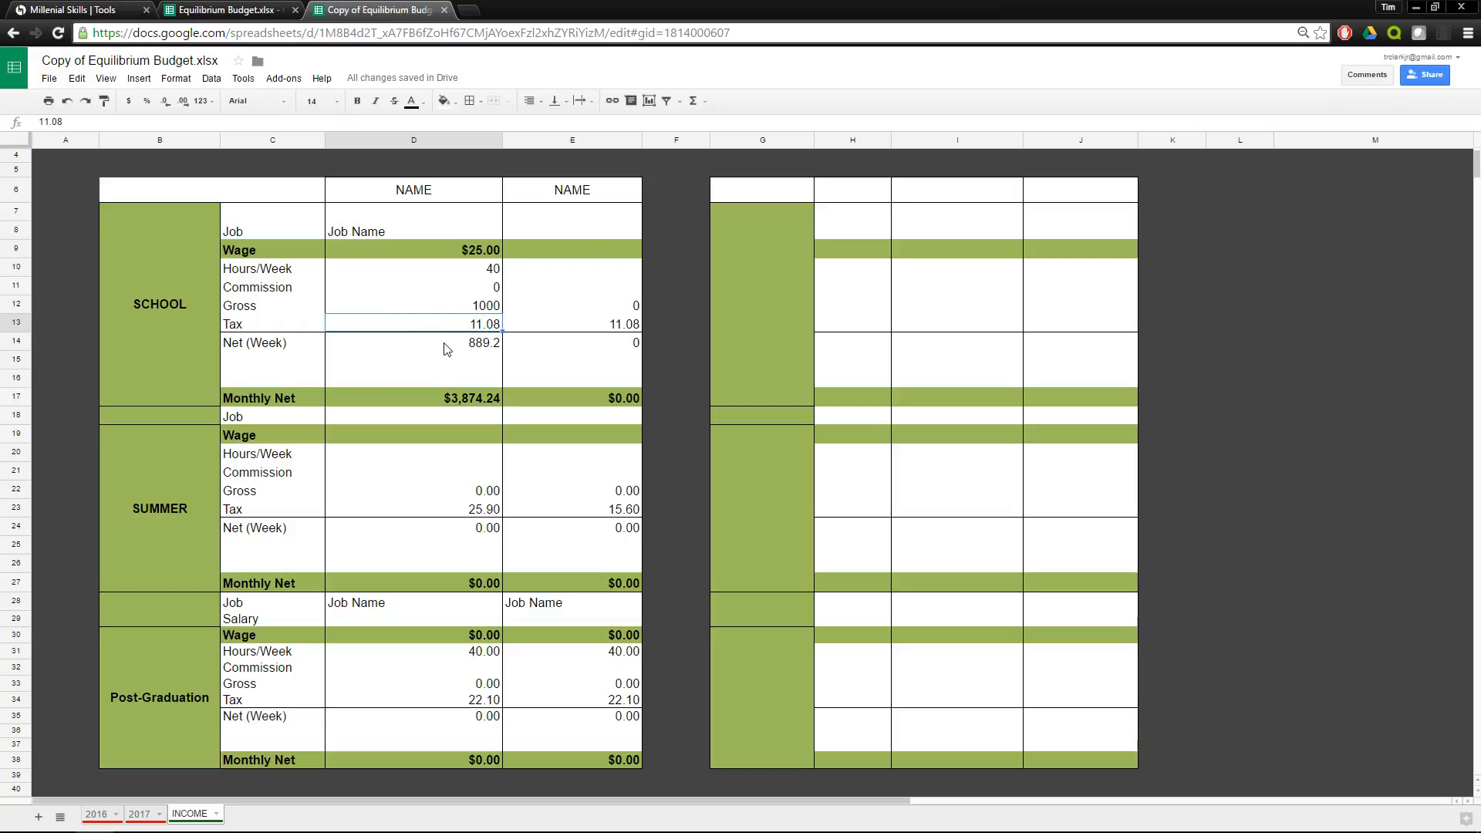
{"action": "left_click", "coordinate": [482, 351]}
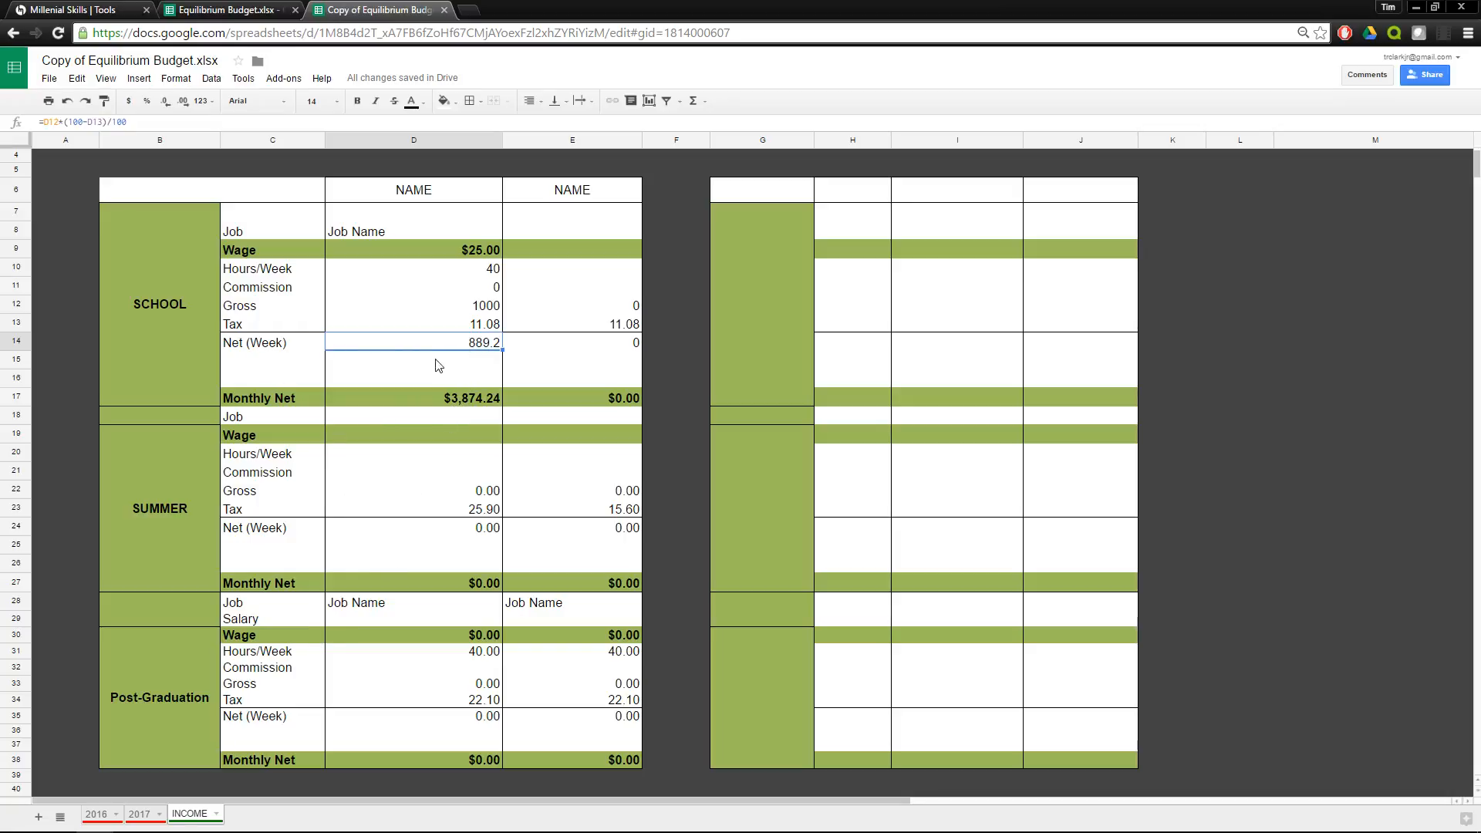
Inspect the first person's School Monthly Net formula and how the 2016 sheet's Employment : Person 1 row uses it from Jan to Dec and Total.
{"action": "left_click", "coordinate": [457, 401]}
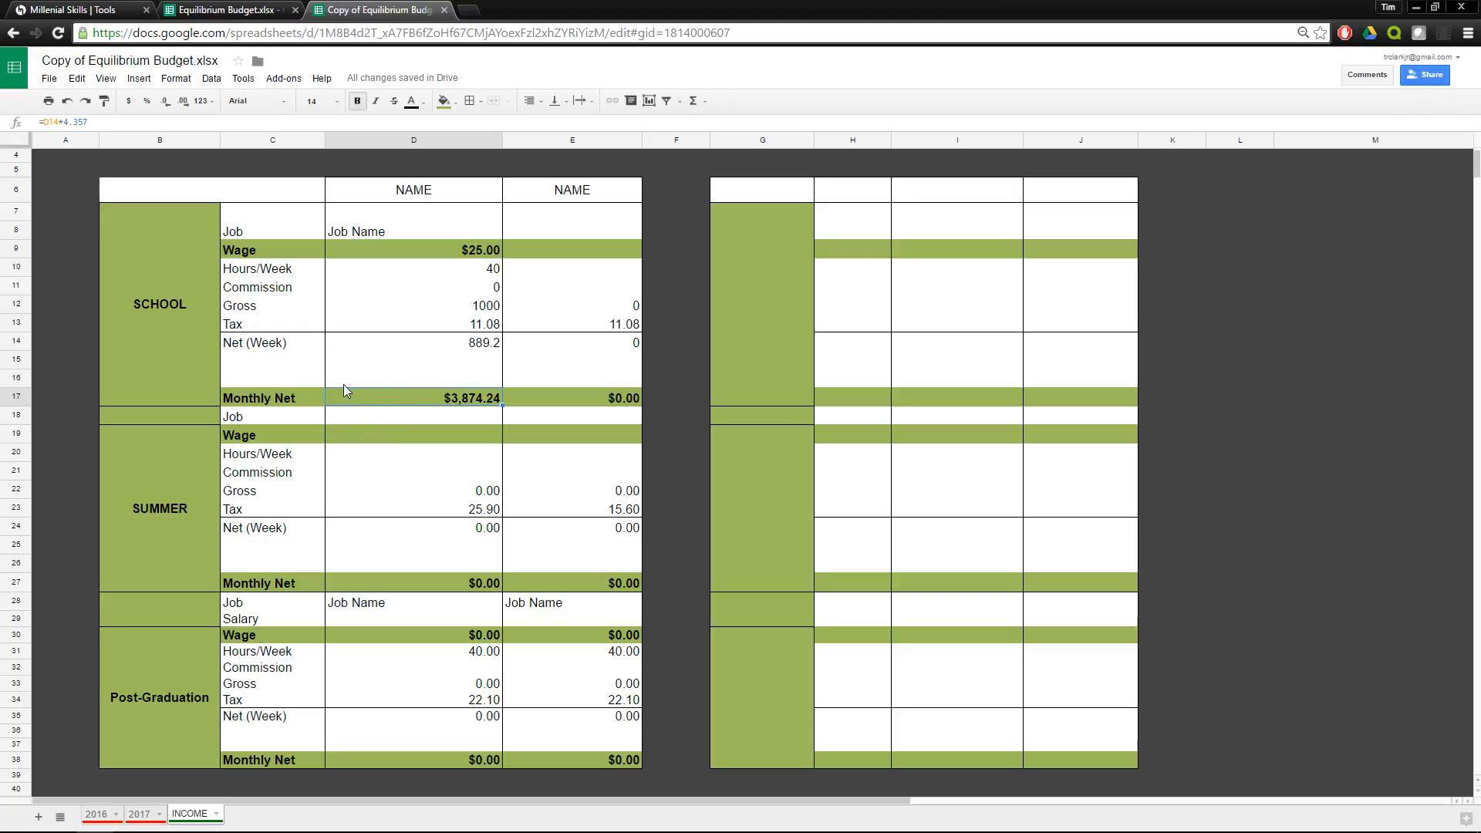
{"action": "left_click", "coordinate": [102, 814]}
{"action": "scroll", "coordinate": [321, 466], "scroll_direction": "up", "scroll_amount": 15}
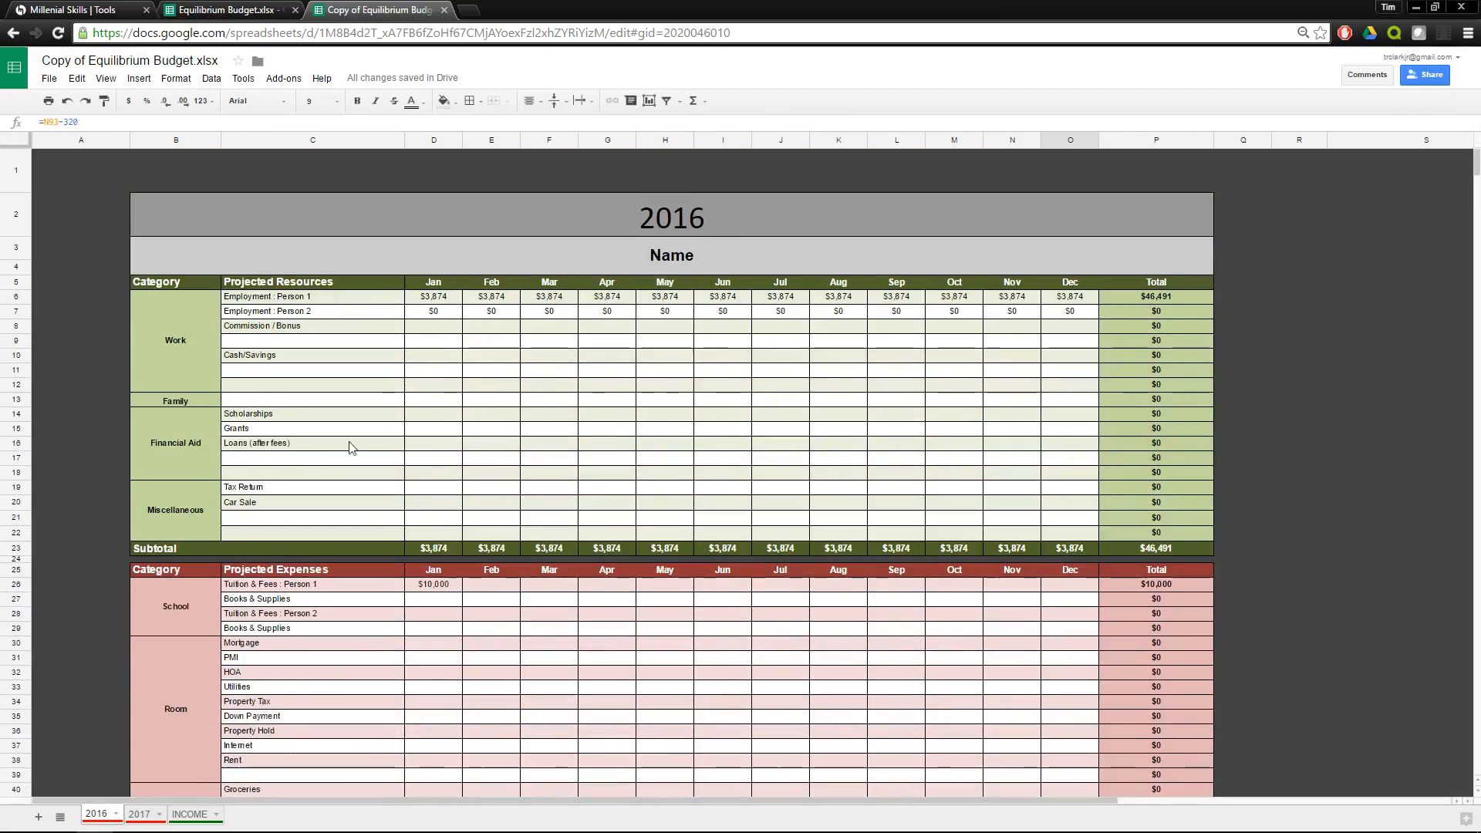
{"action": "left_click", "coordinate": [433, 297]}
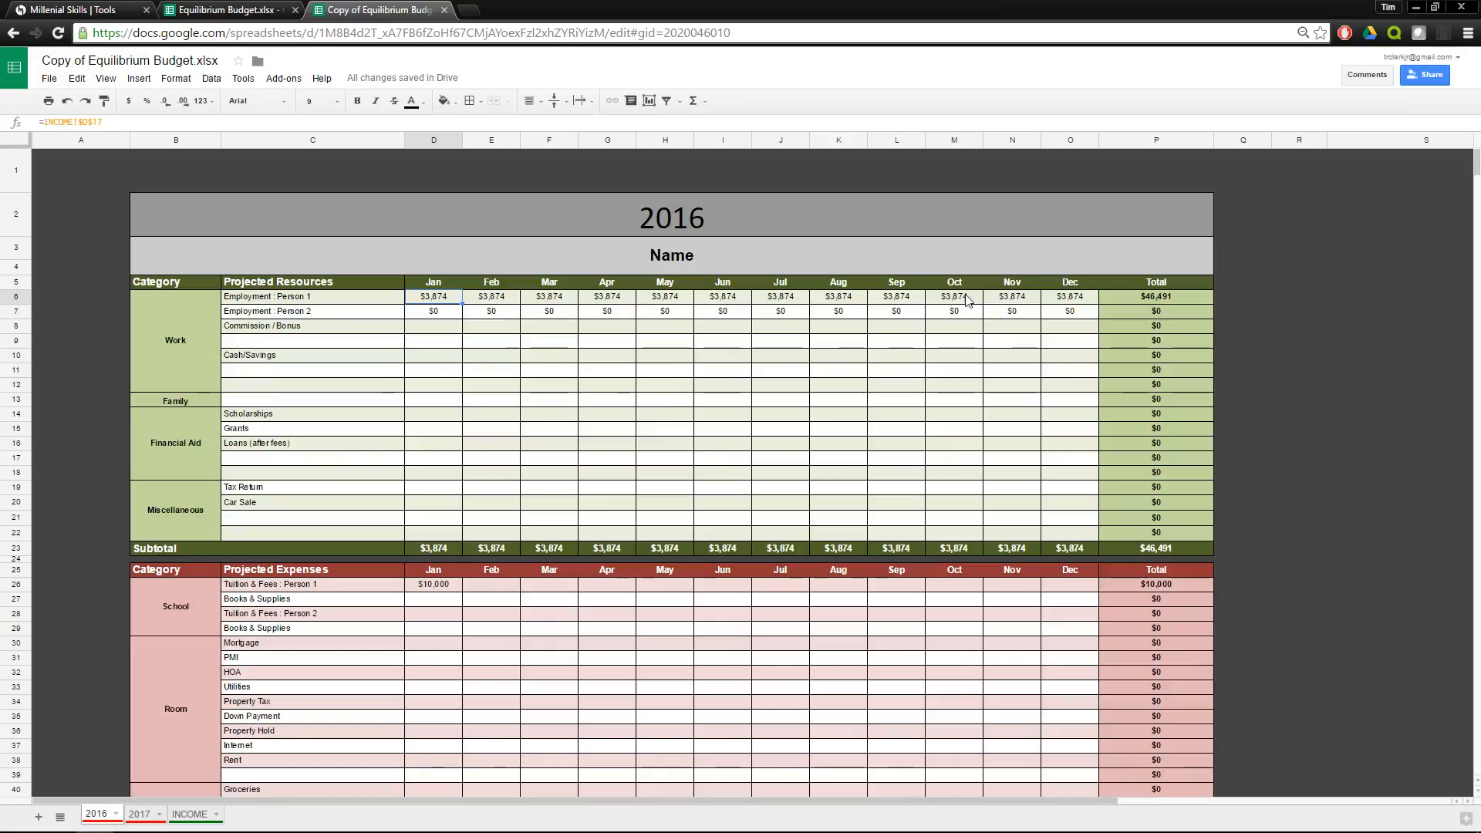
{"action": "left_click", "coordinate": [1071, 300]}
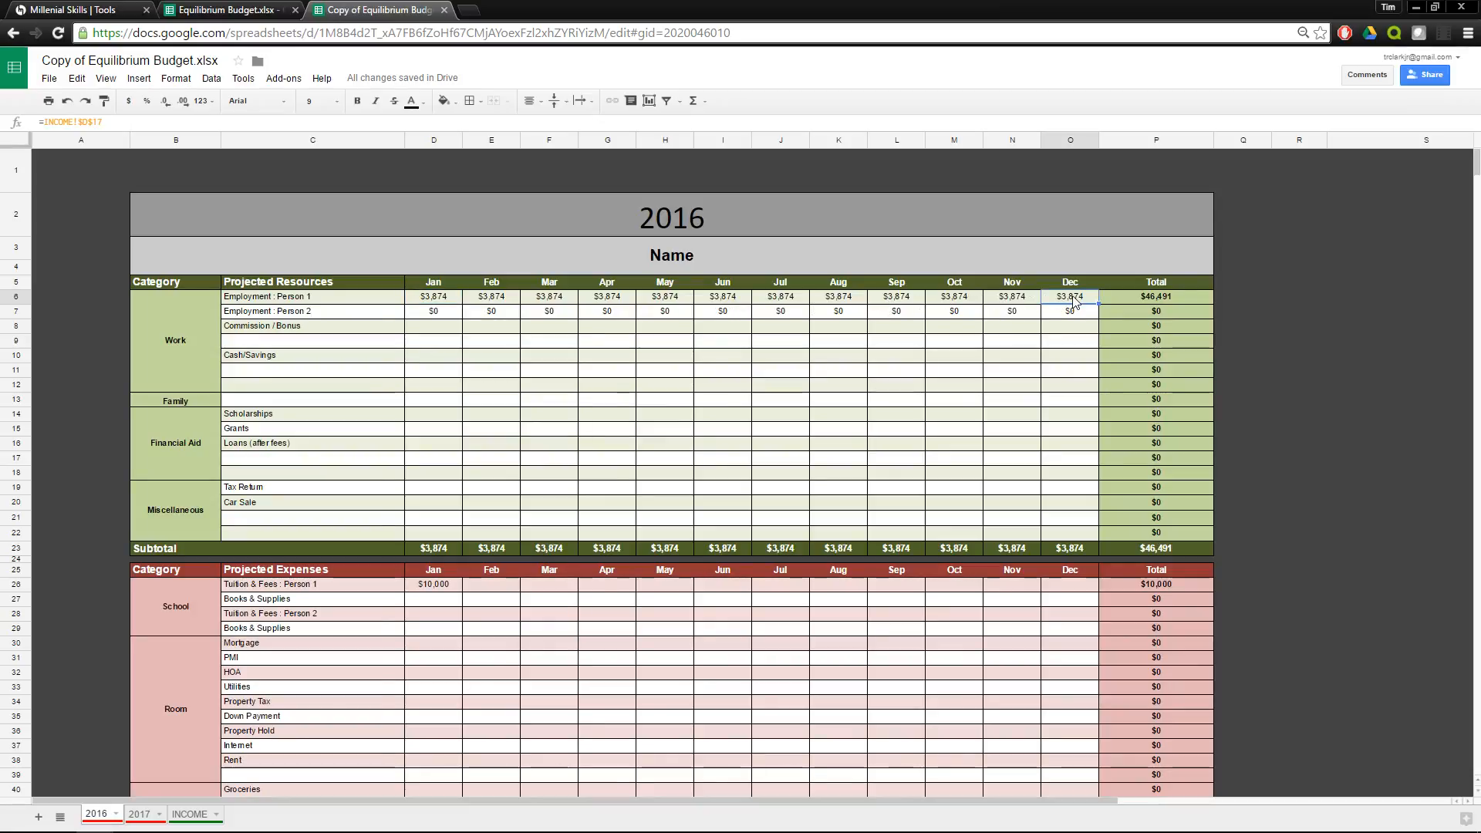
{"action": "left_click", "coordinate": [1201, 295]}
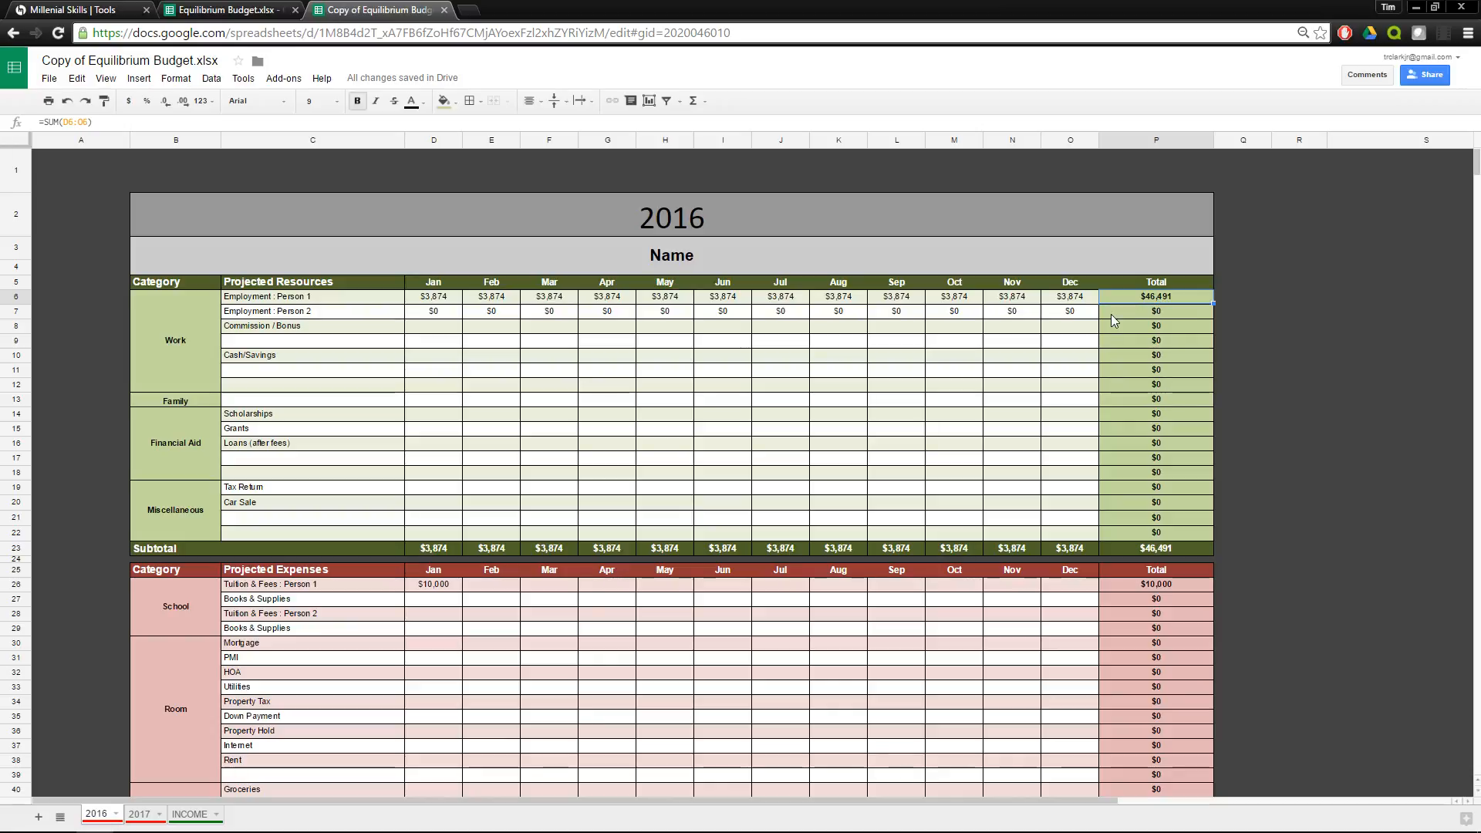
{"action": "left_click", "coordinate": [456, 298]}
{"action": "scroll", "coordinate": [453, 340], "scroll_direction": "down", "scroll_amount": 1}
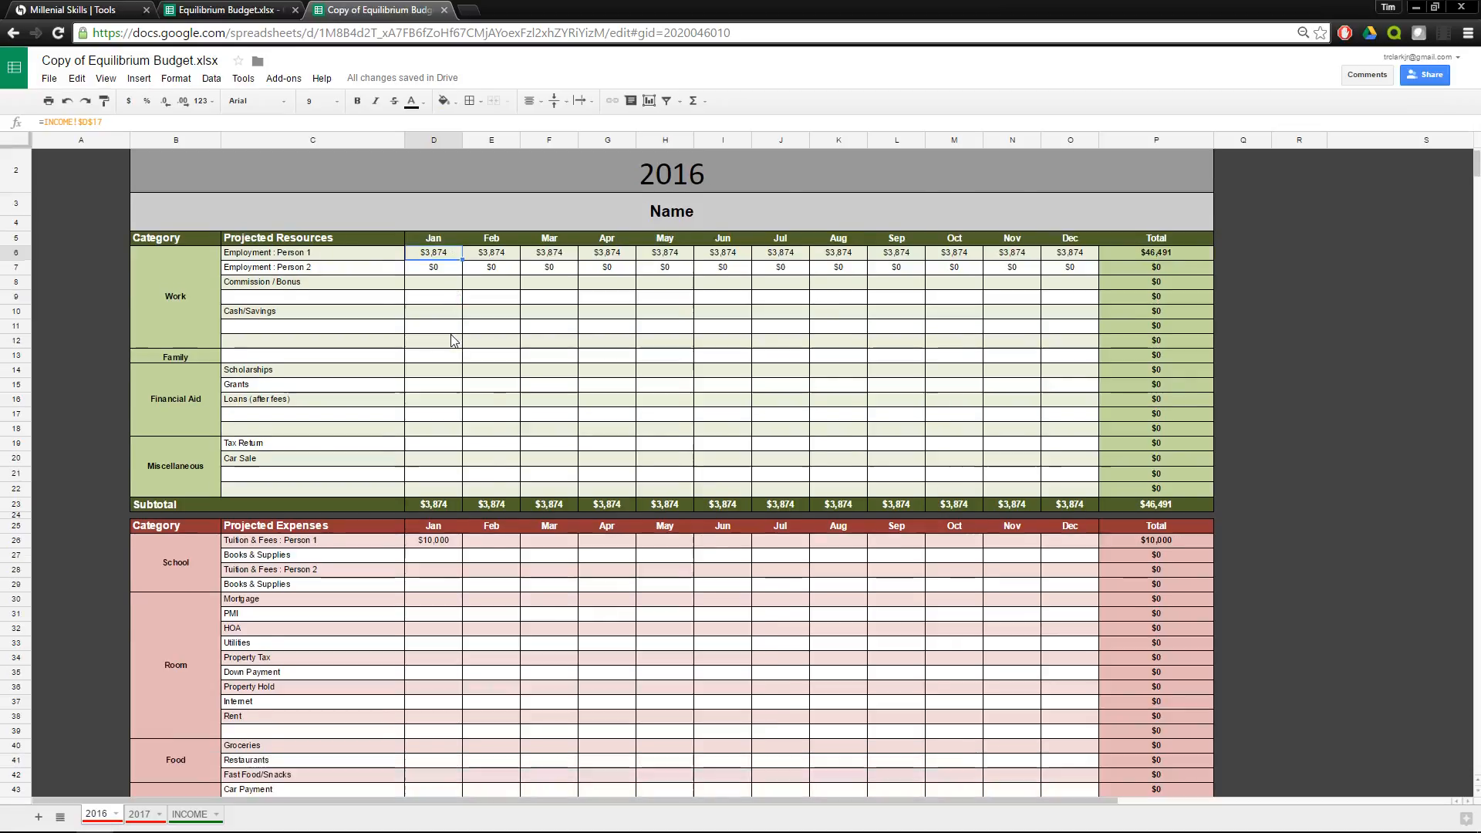
{"action": "scroll", "coordinate": [453, 340], "scroll_direction": "down", "scroll_amount": 1}
{"action": "scroll", "coordinate": [443, 408], "scroll_direction": "up", "scroll_amount": 2}
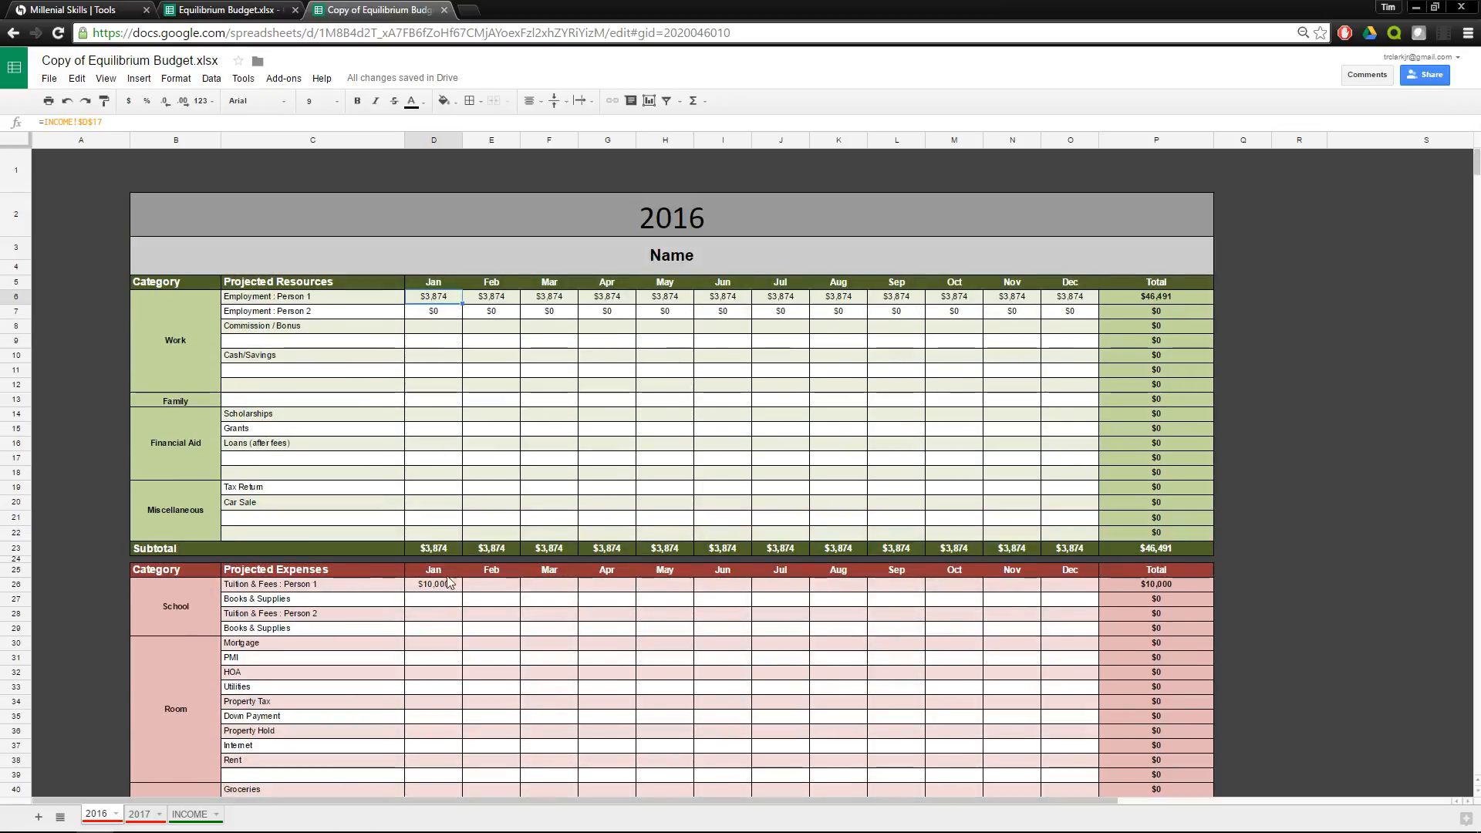
Inspect January's Resources, Expenses and Total Budget Difference in the 2016 Budget Summary, plus January's Net Worth total, and return to Projected Resources.
{"action": "scroll", "coordinate": [447, 563], "scroll_direction": "down", "scroll_amount": 5}
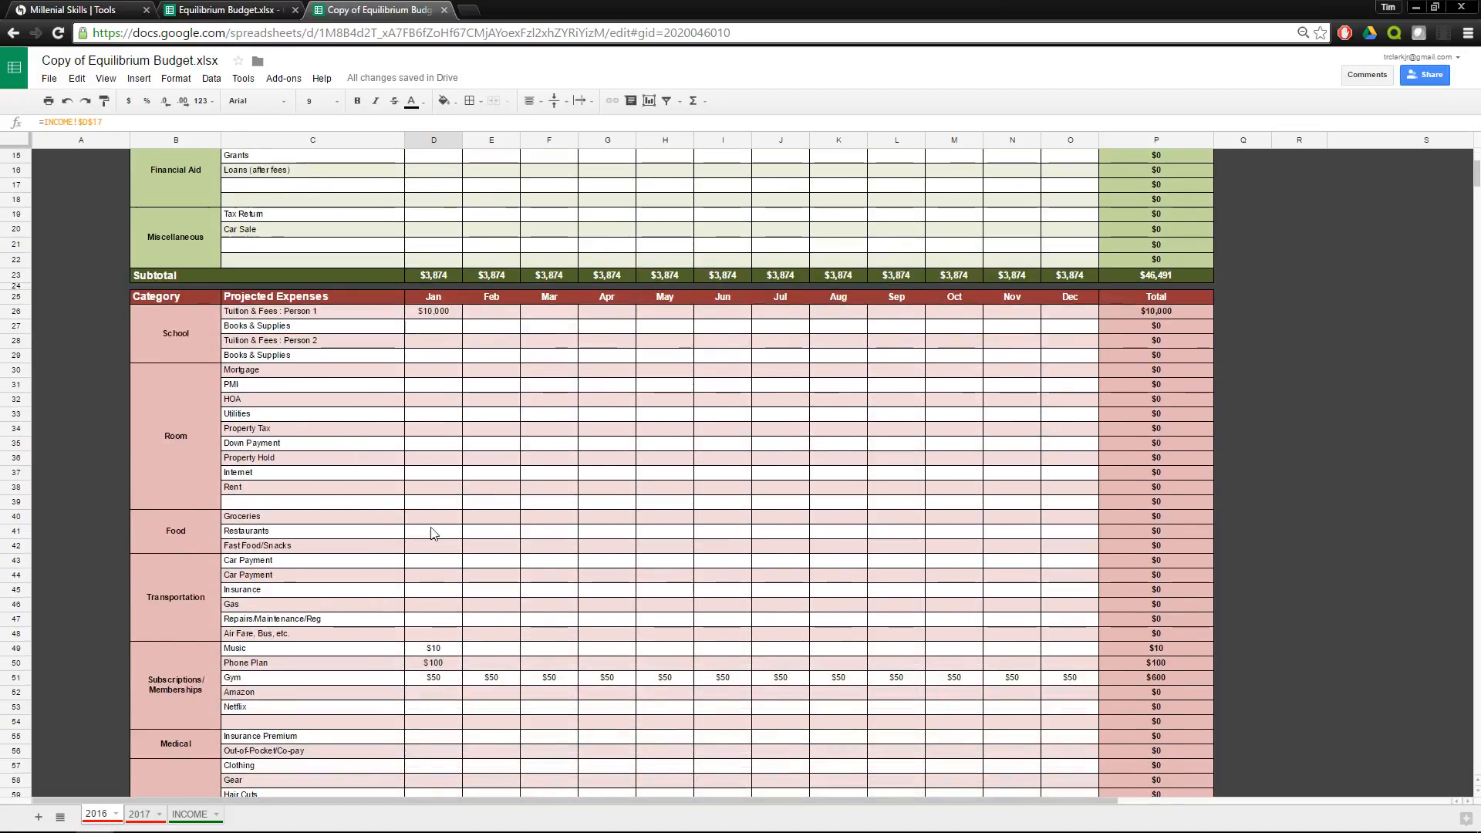
{"action": "scroll", "coordinate": [432, 533], "scroll_direction": "down", "scroll_amount": 15}
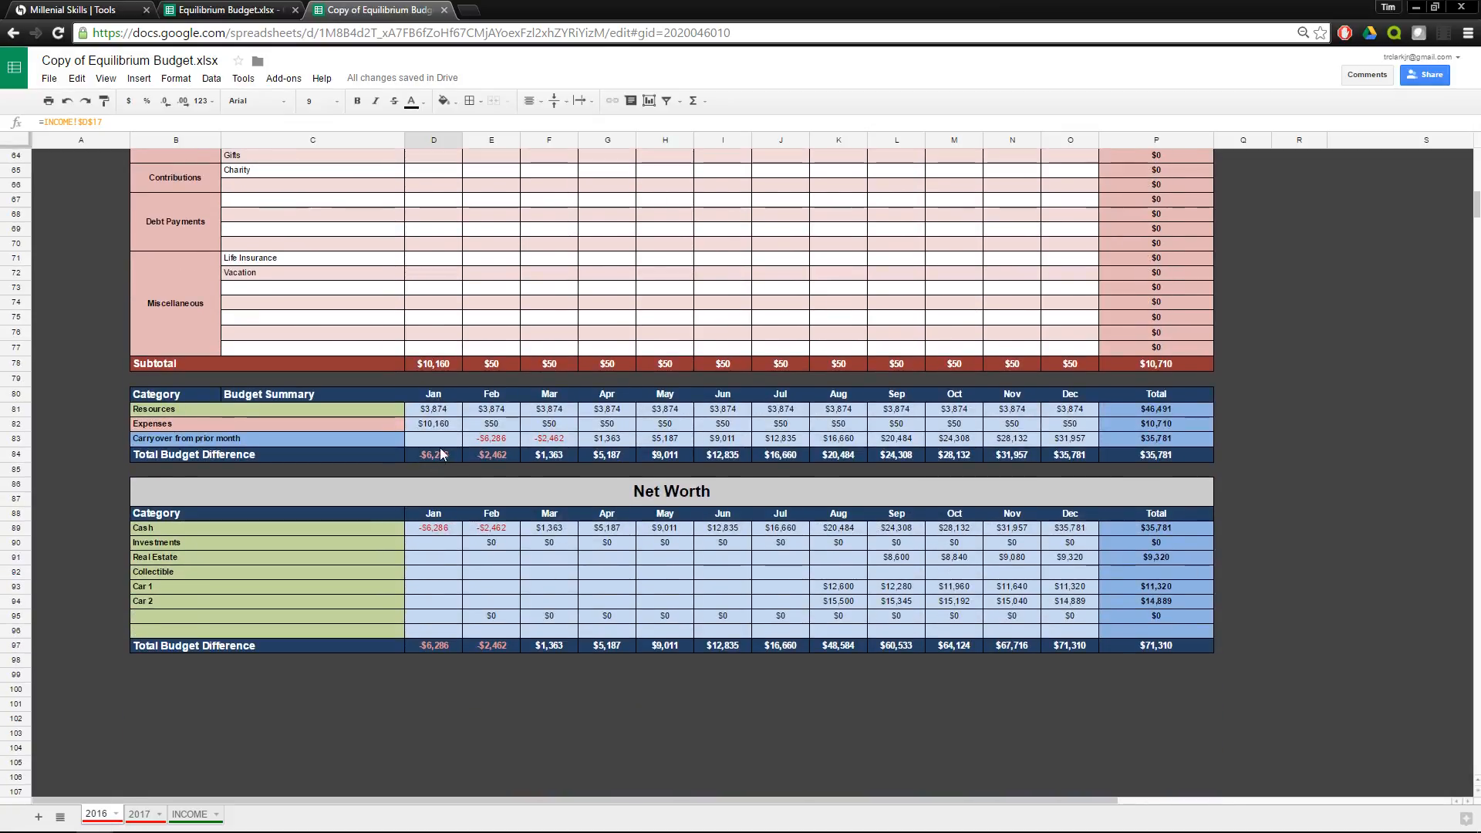
{"action": "left_click", "coordinate": [452, 411]}
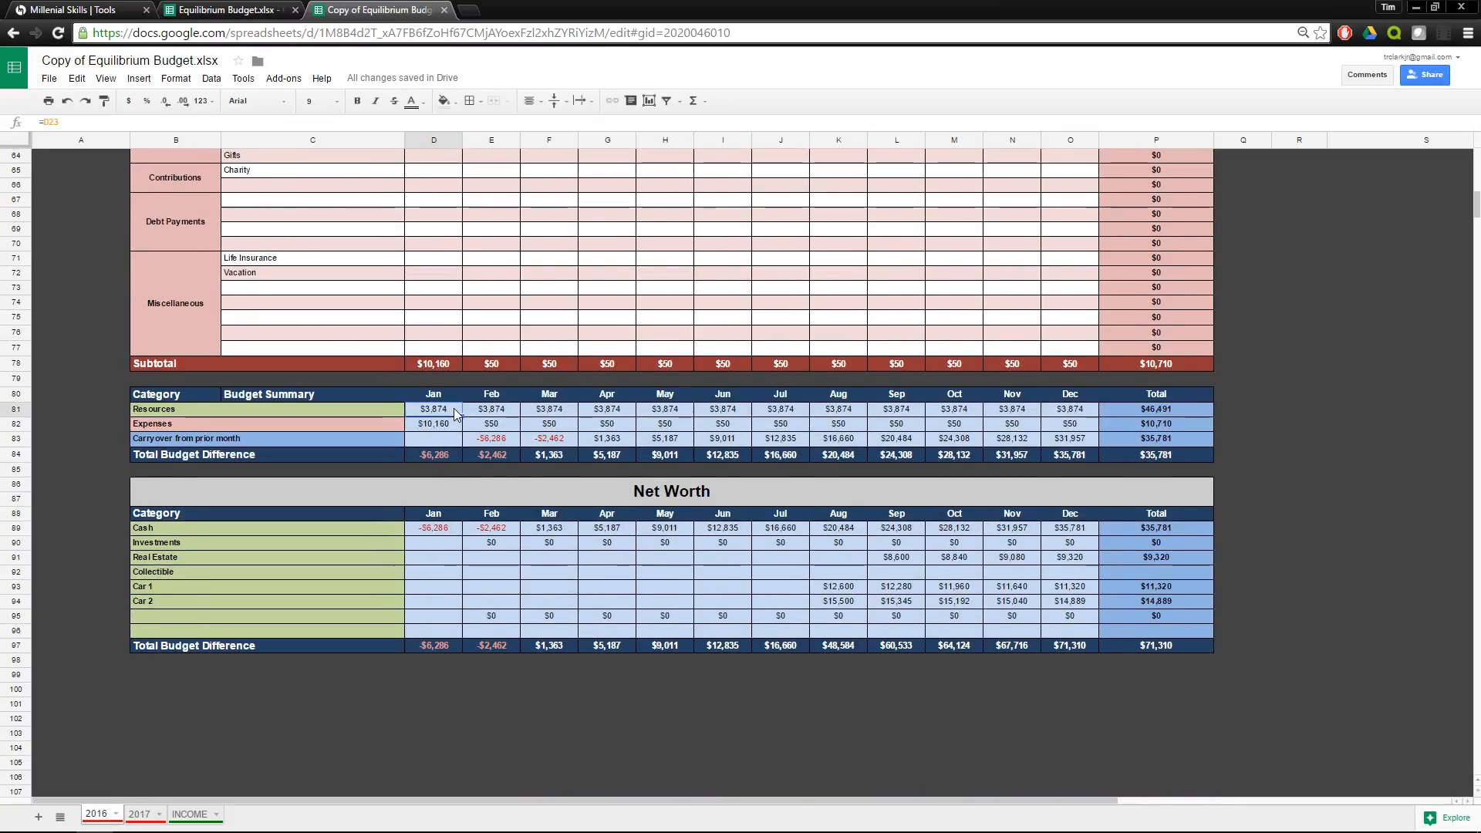
{"action": "left_click", "coordinate": [447, 422]}
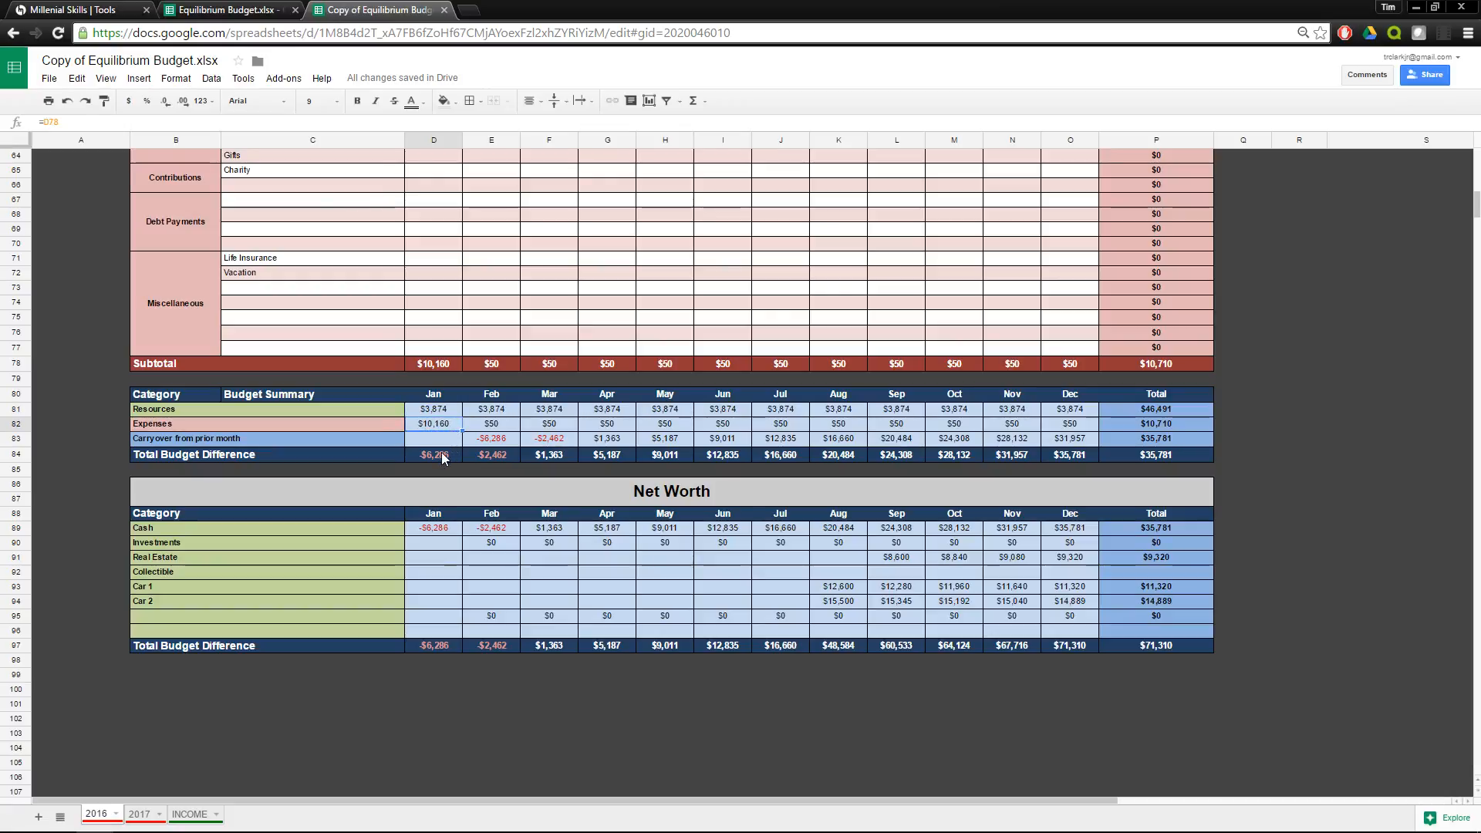
{"action": "left_click", "coordinate": [441, 453]}
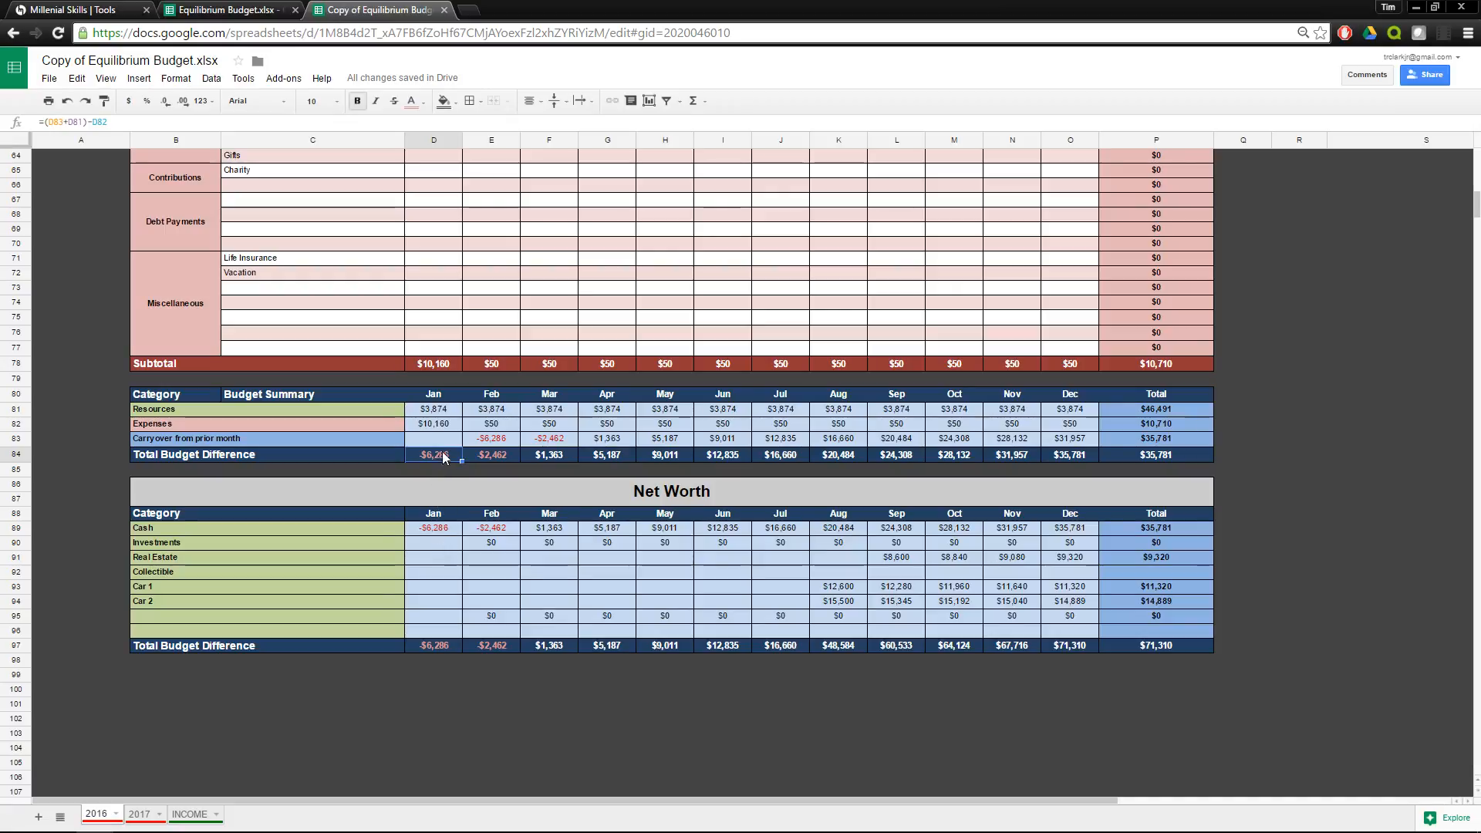
{"action": "left_click", "coordinate": [428, 646]}
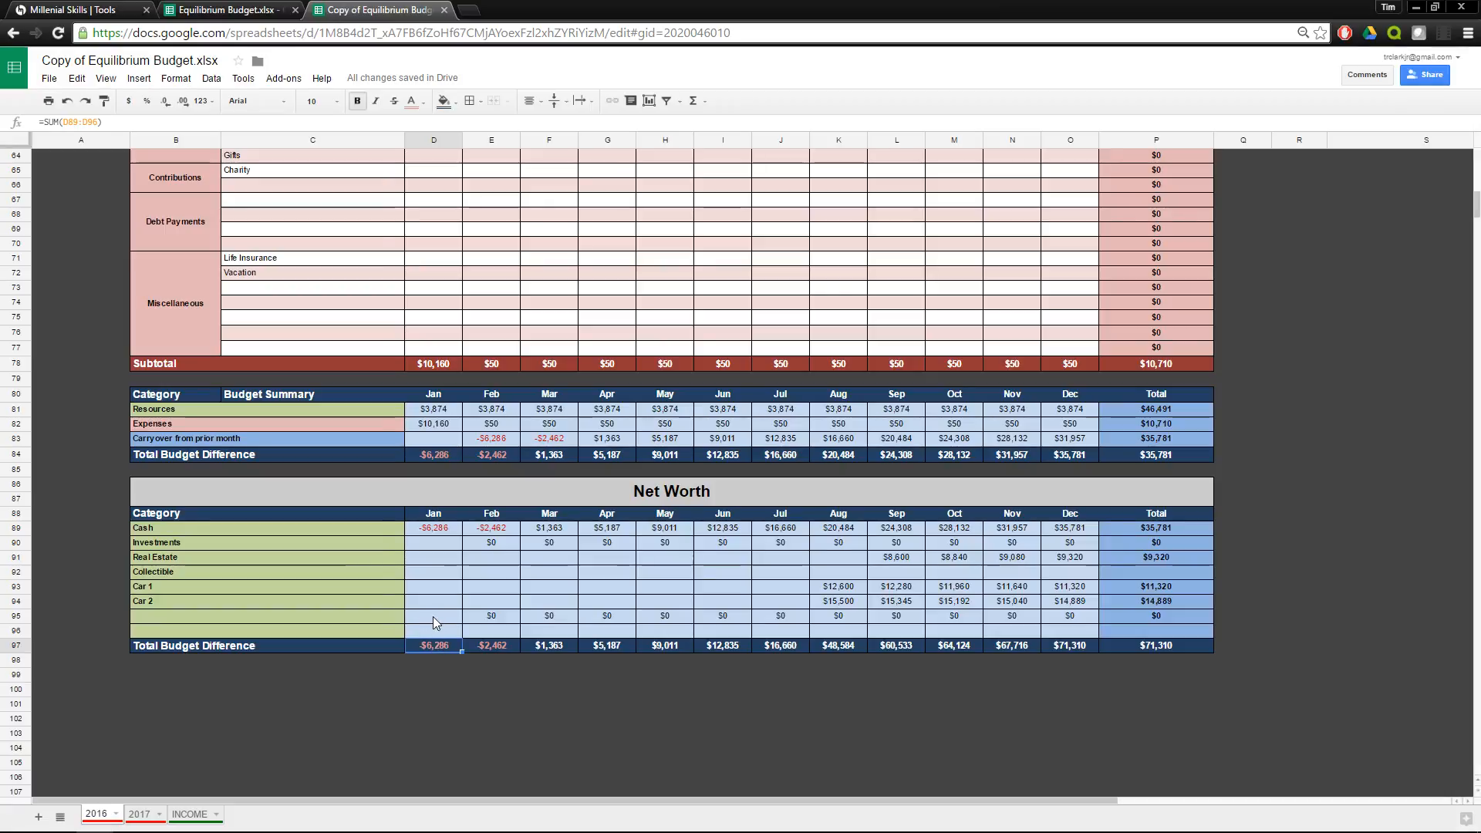
{"action": "scroll", "coordinate": [432, 617], "scroll_direction": "up", "scroll_amount": 10}
{"action": "scroll", "coordinate": [447, 499], "scroll_direction": "up", "scroll_amount": 3}
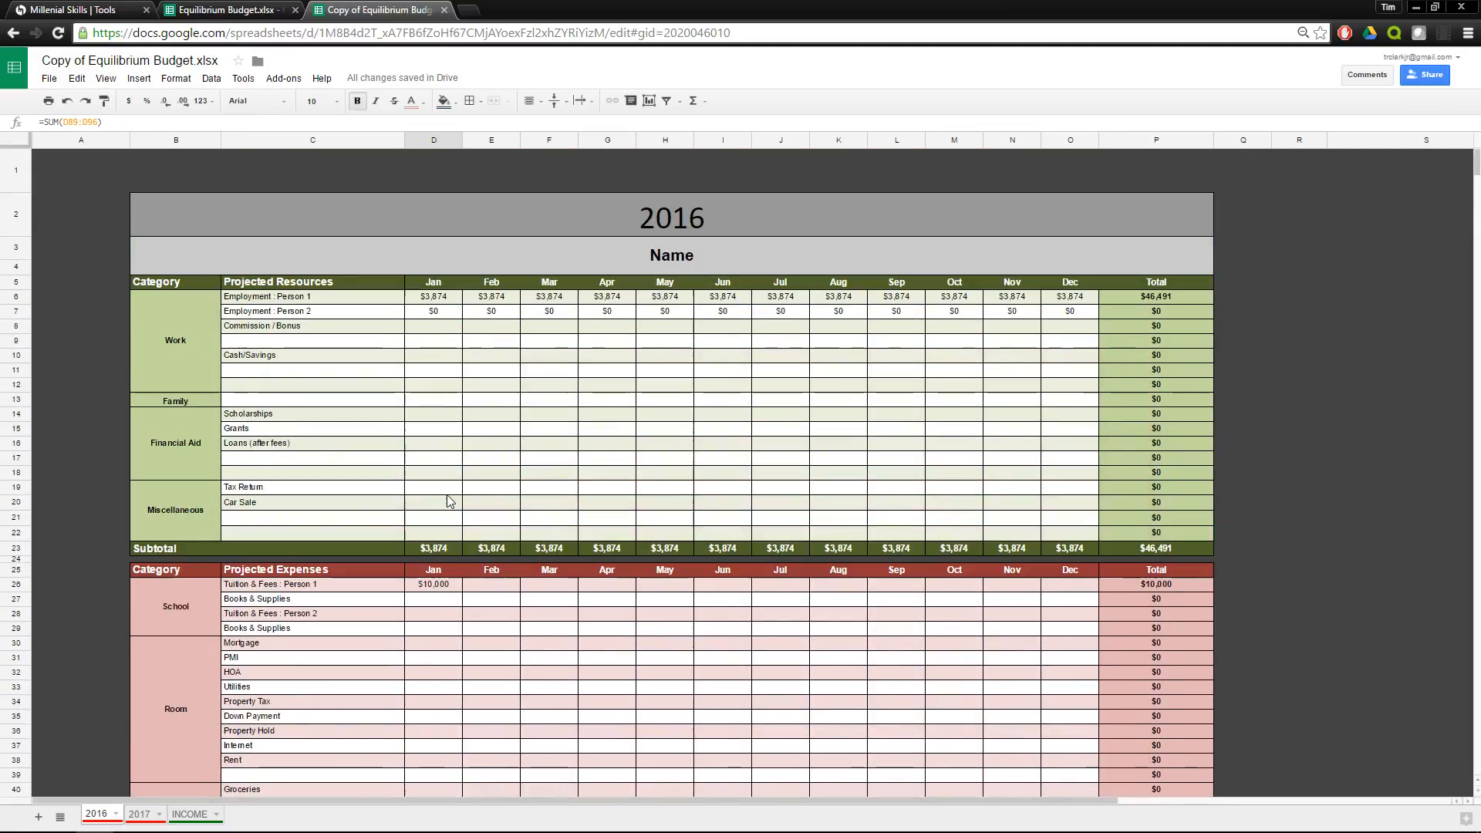